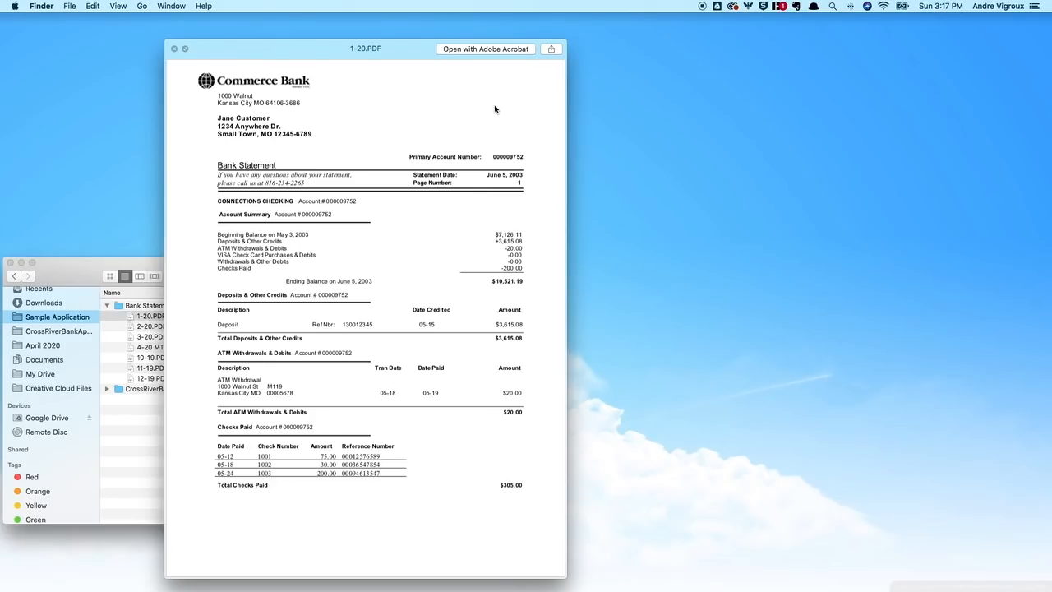
Step: Preview the bank statements from 1-20.PDF through 4-20 MTD.PDF, then collapse the Bank Statements folder
left_click(150, 316)
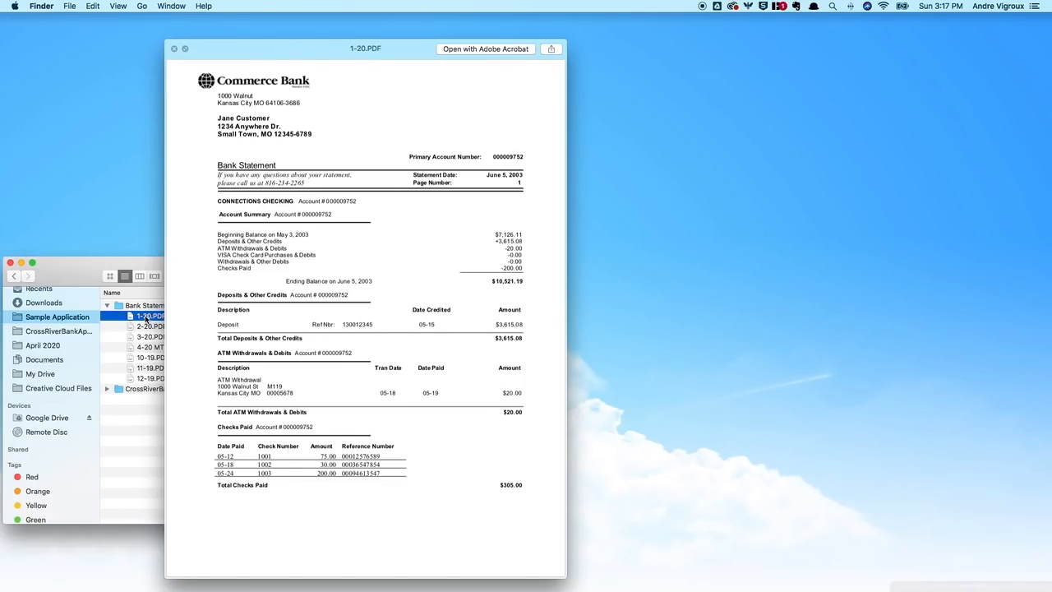
left_click_drag(297, 45, 594, 37)
left_click(210, 319)
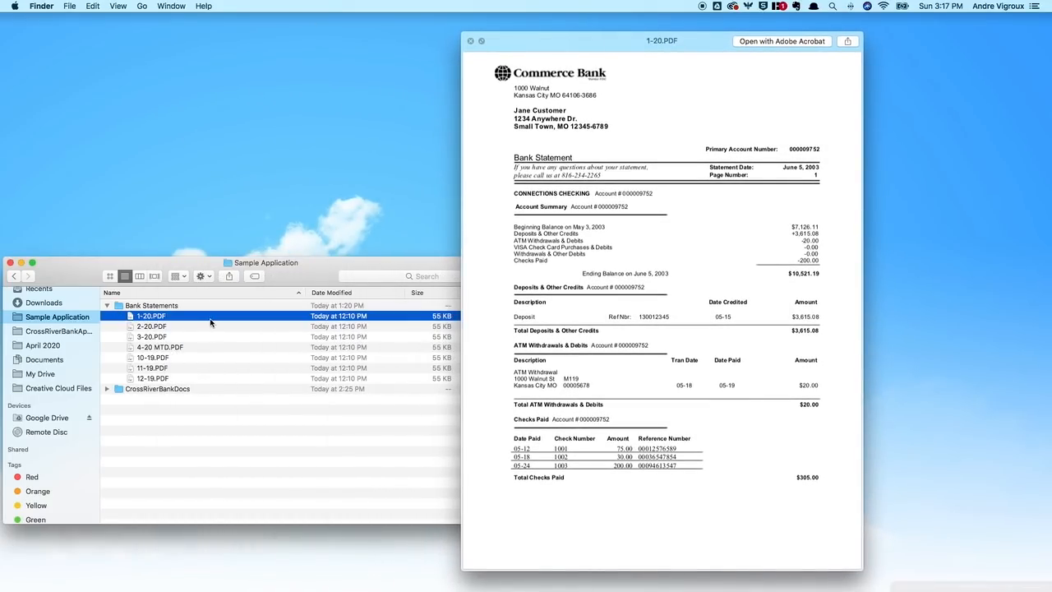
key("Down")
key("Down")
key("Down")
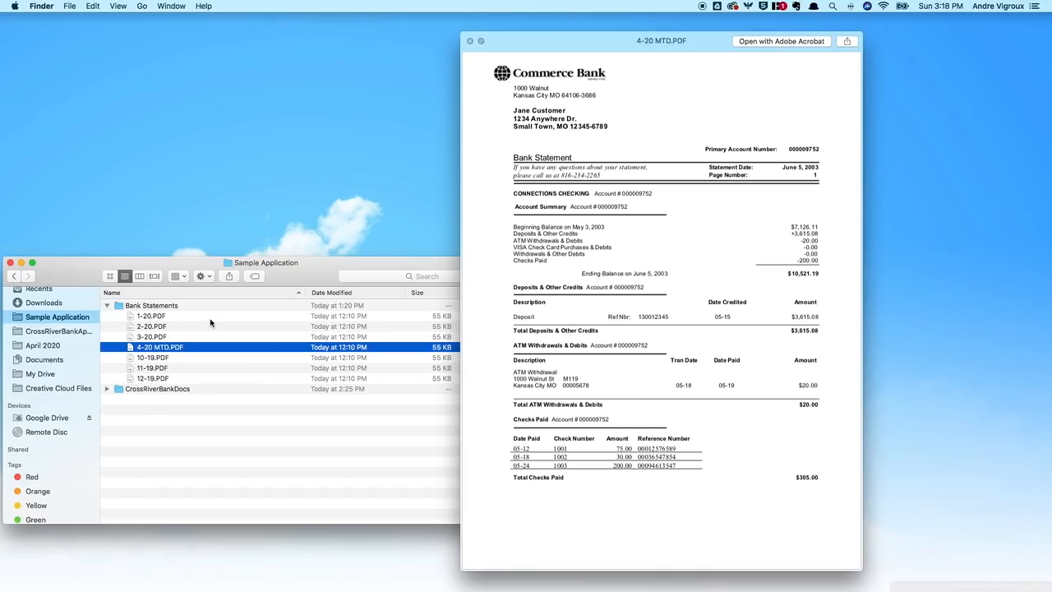
left_click(106, 305)
Step: Expand CrossRiverBankDocs and review the 2019 W3.pdf preview showing 480,000 in wages
left_click(107, 316)
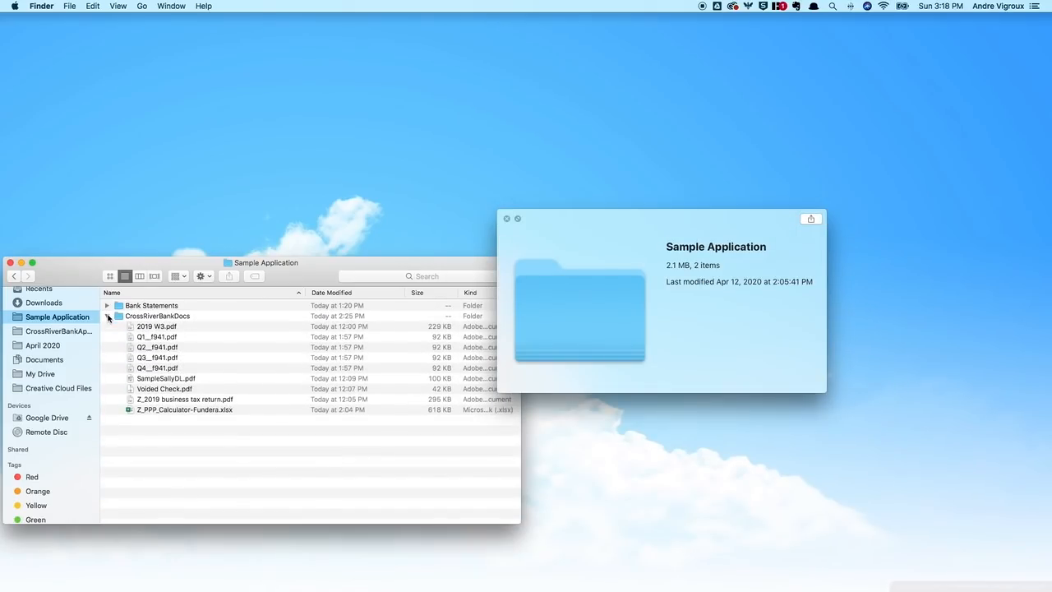
left_click(186, 328)
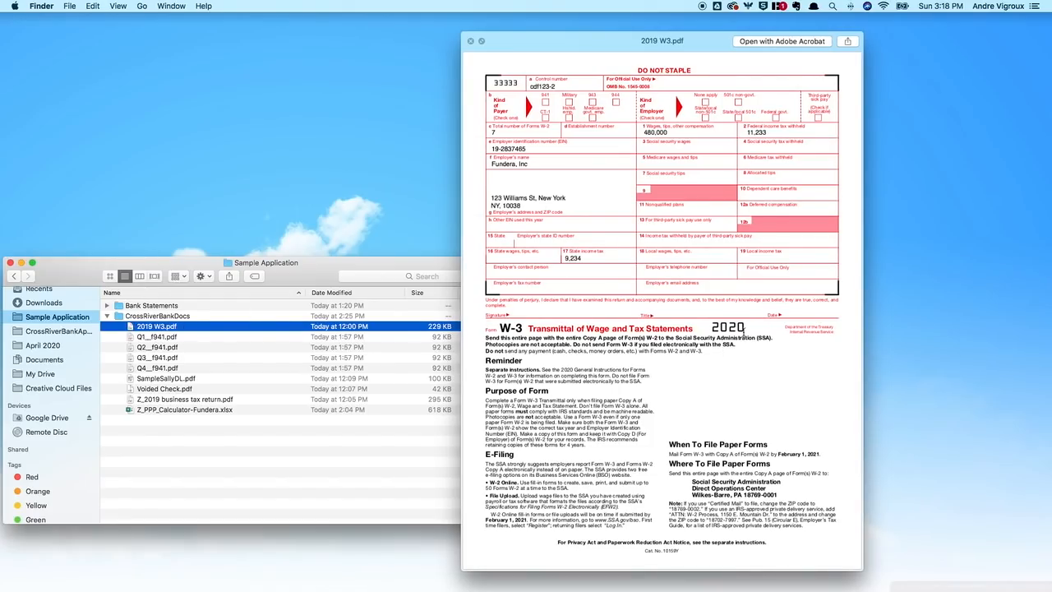
left_click(743, 333)
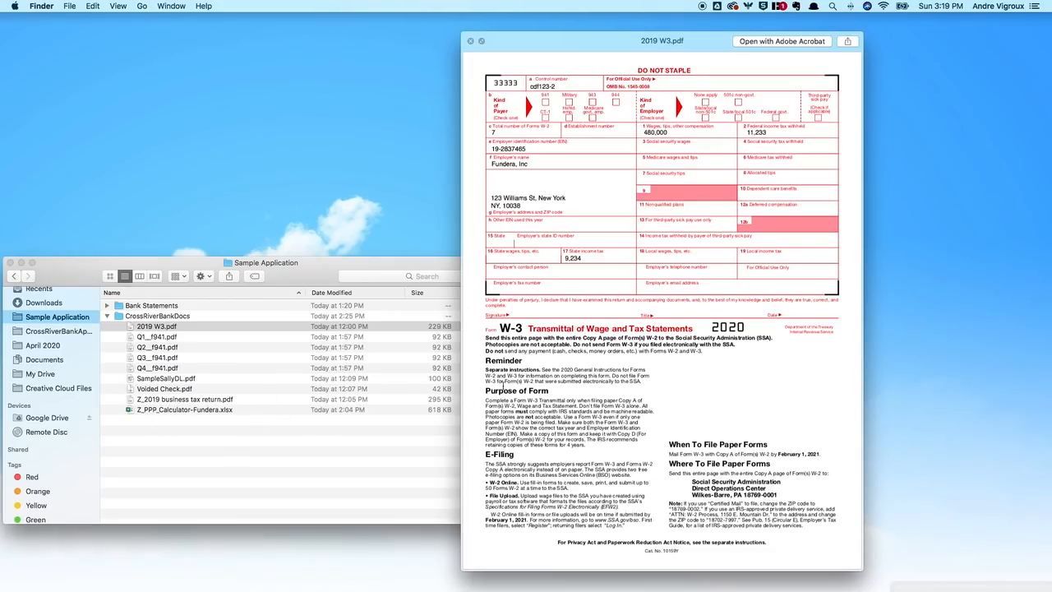
key("space")
Step: Preview the Q1_f941.pdf through Q4_f941.pdf quarterly returns, returning to Q1
left_click(510, 337)
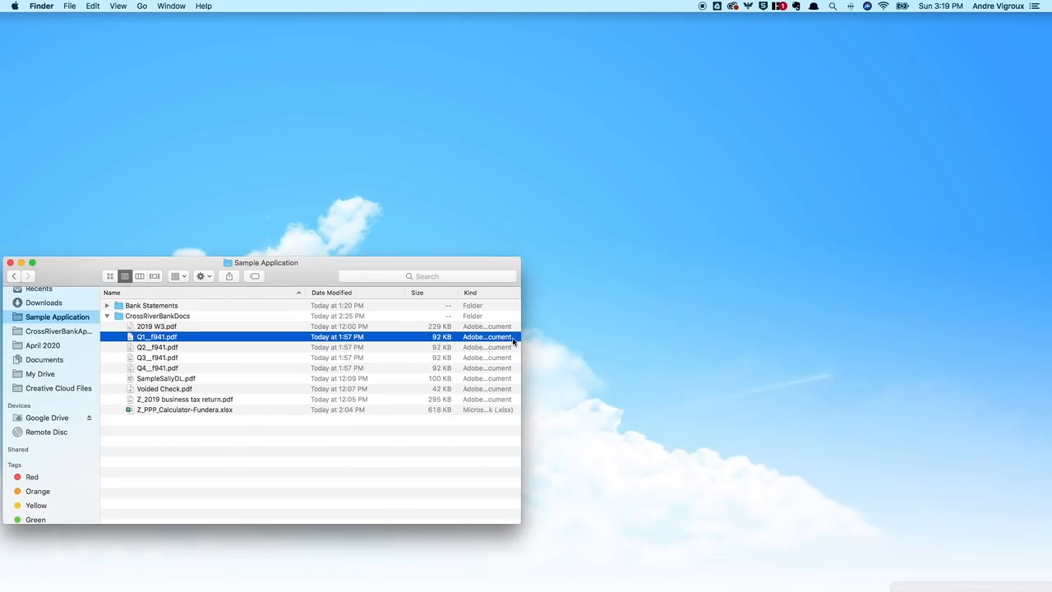
key("space")
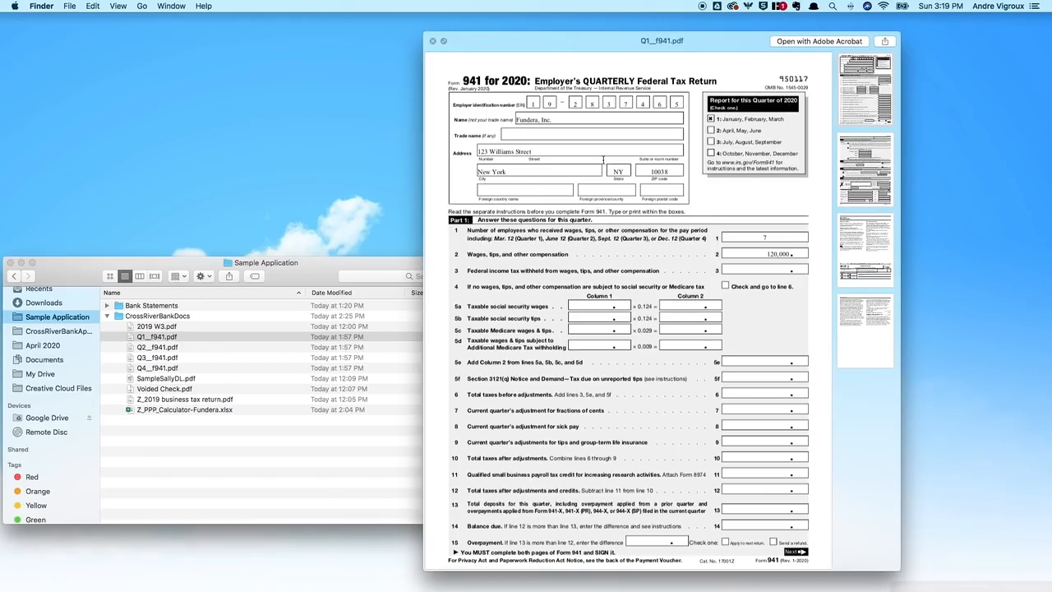
left_click(277, 338)
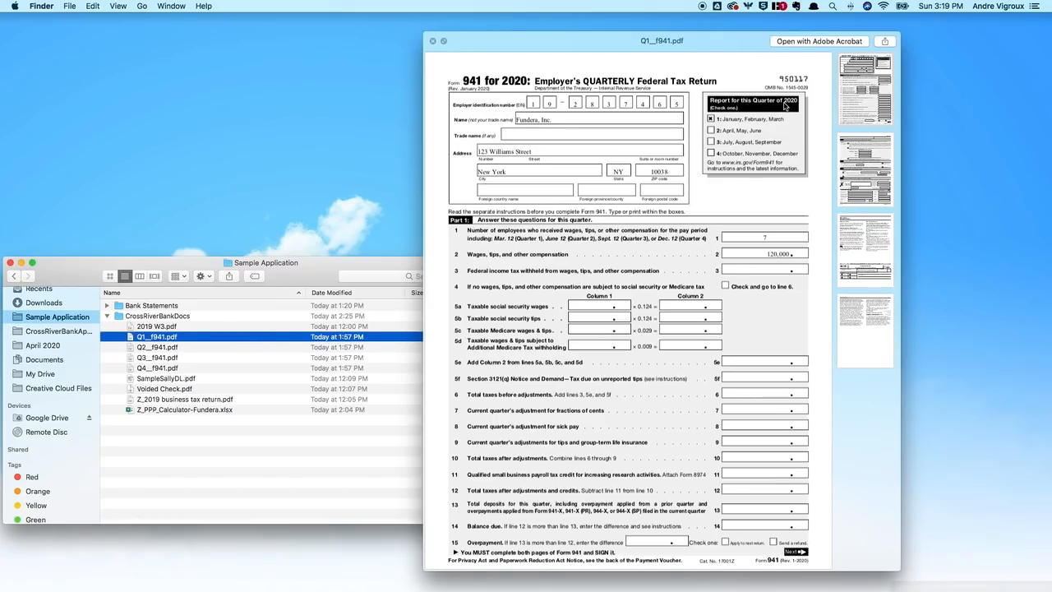
key("Down")
key("Down")
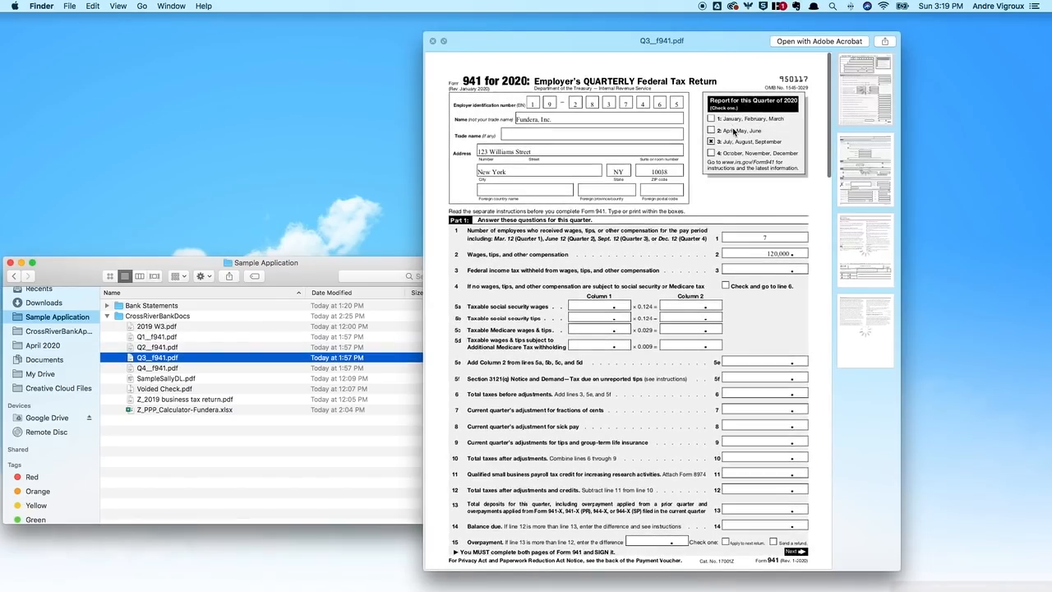
key("Down")
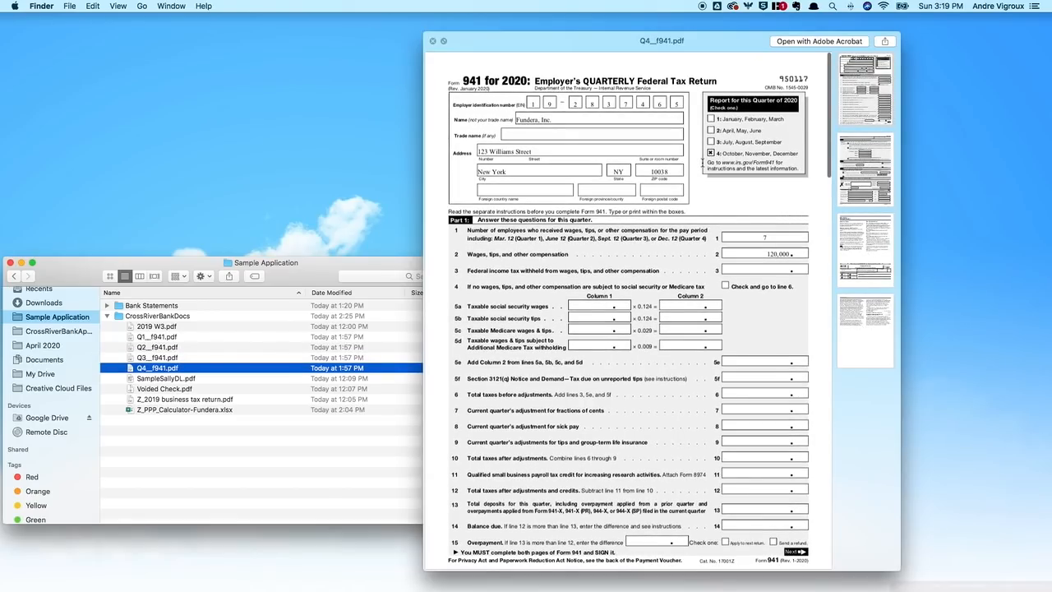
key("Up")
key("Up")
key("Up")
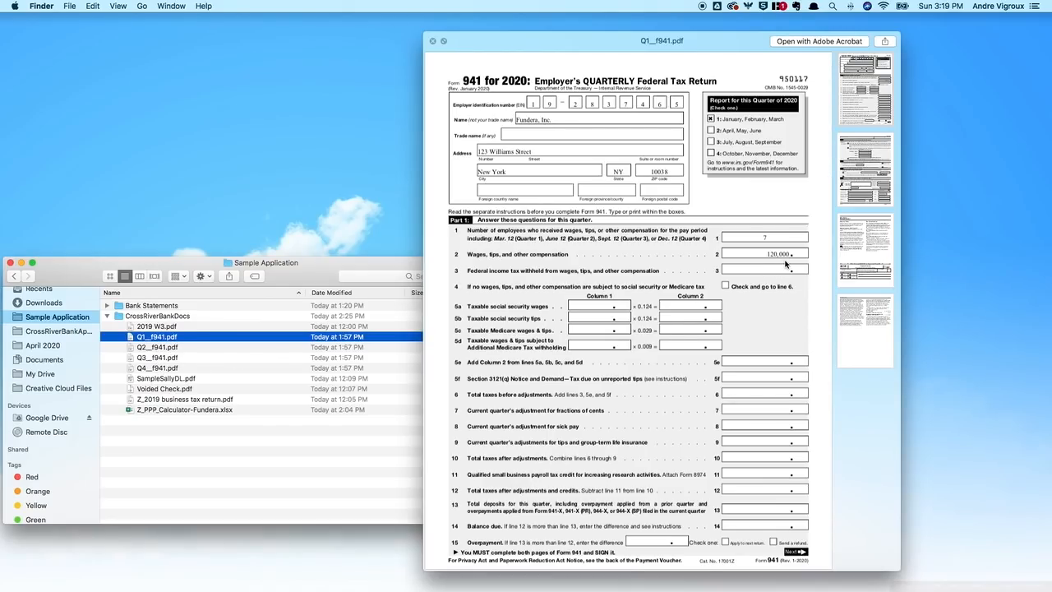
Step: Preview the 2019 W3.pdf again, then Q3 and Q4 returns and the sample driver's license
left_click(180, 329)
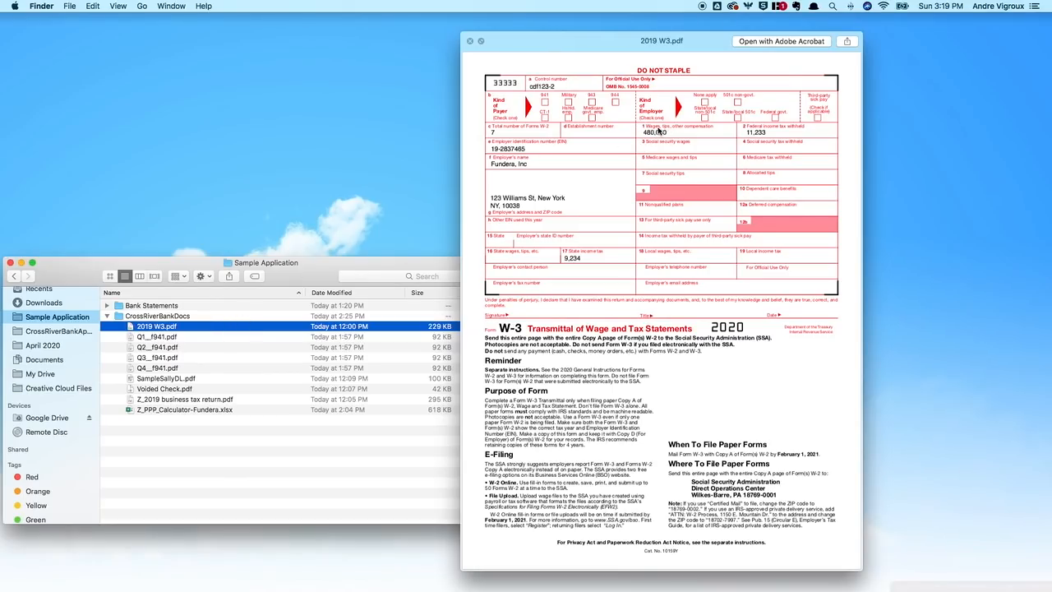
key("Down")
key("Down")
key("Down")
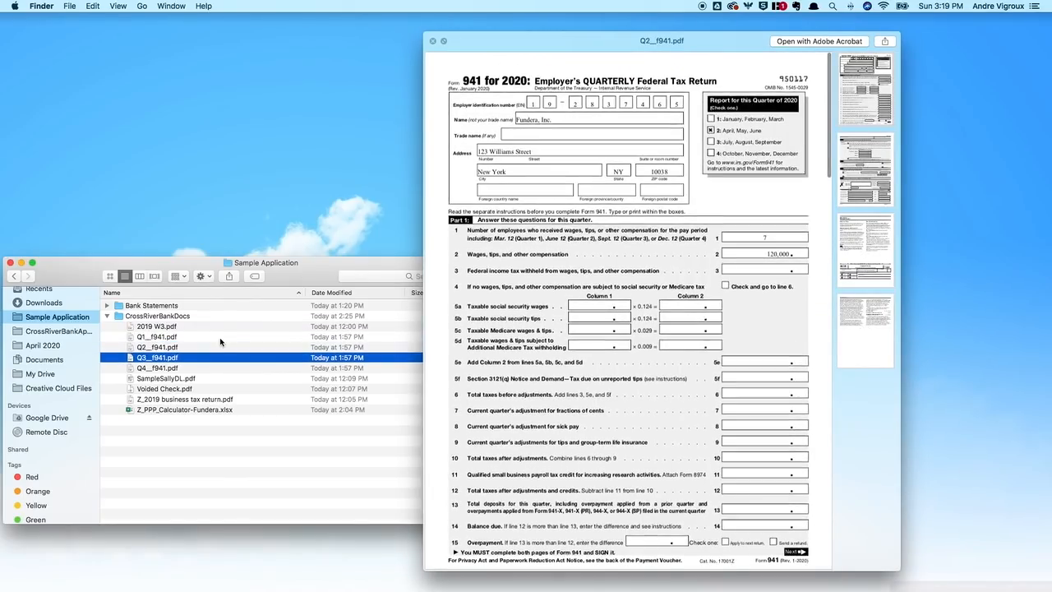
key("Down")
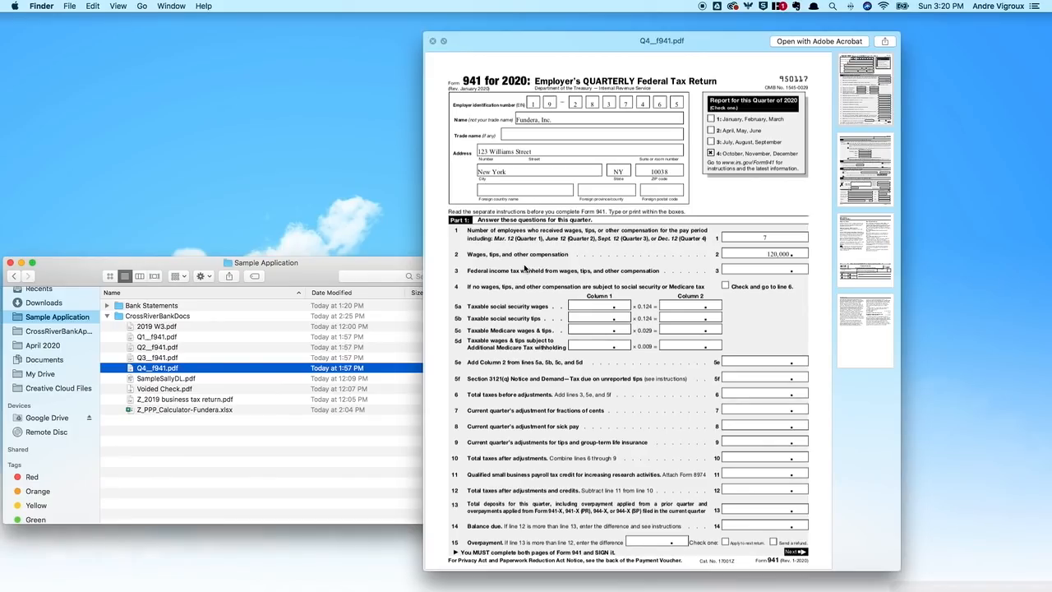
key("Down")
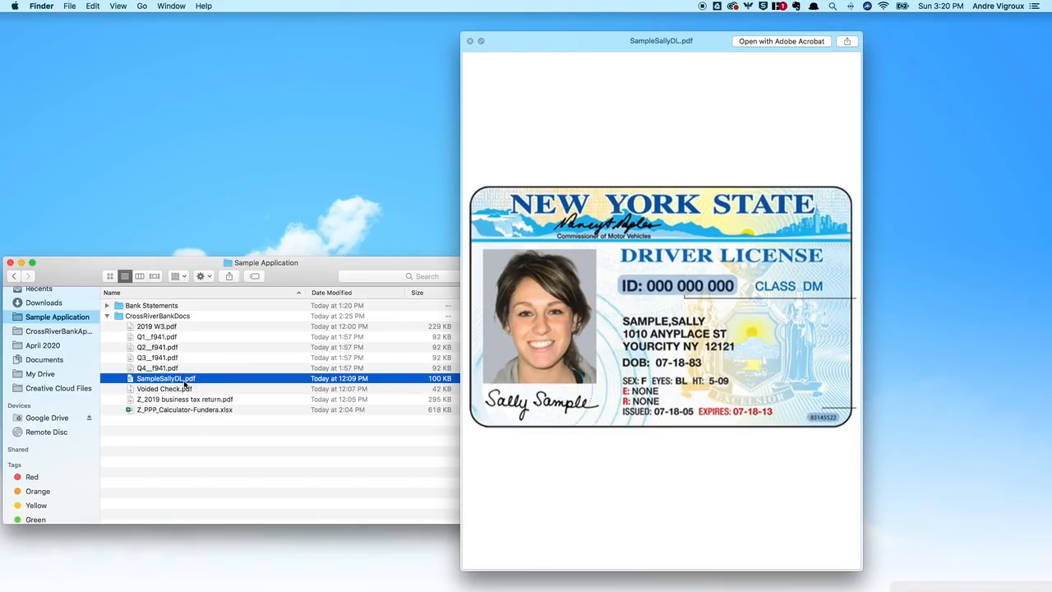
Step: Preview the voided check and 2019 business tax return, then the W-3, and close the preview
key("Down")
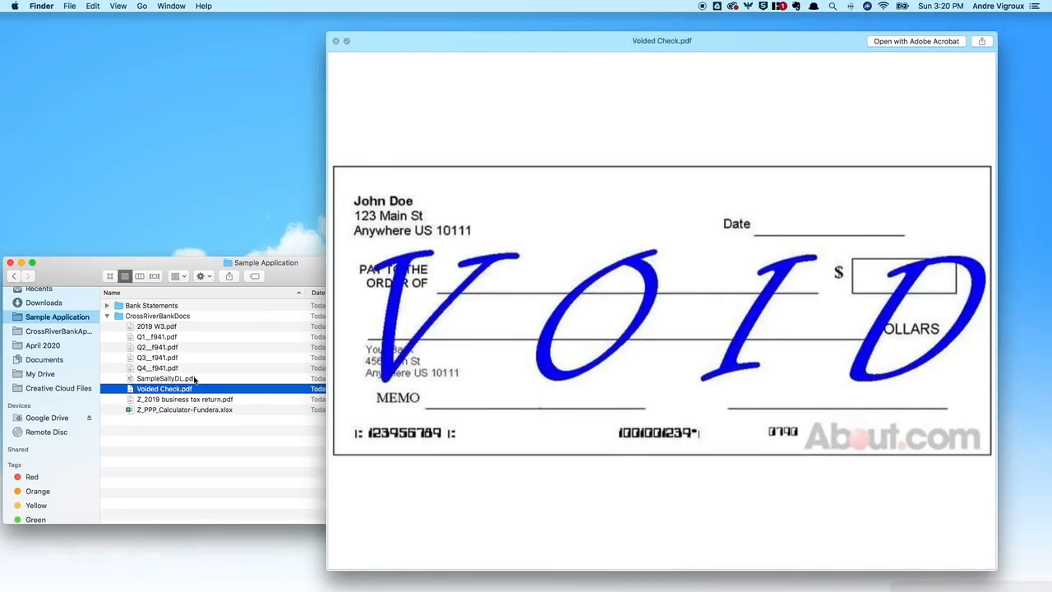
key("Down")
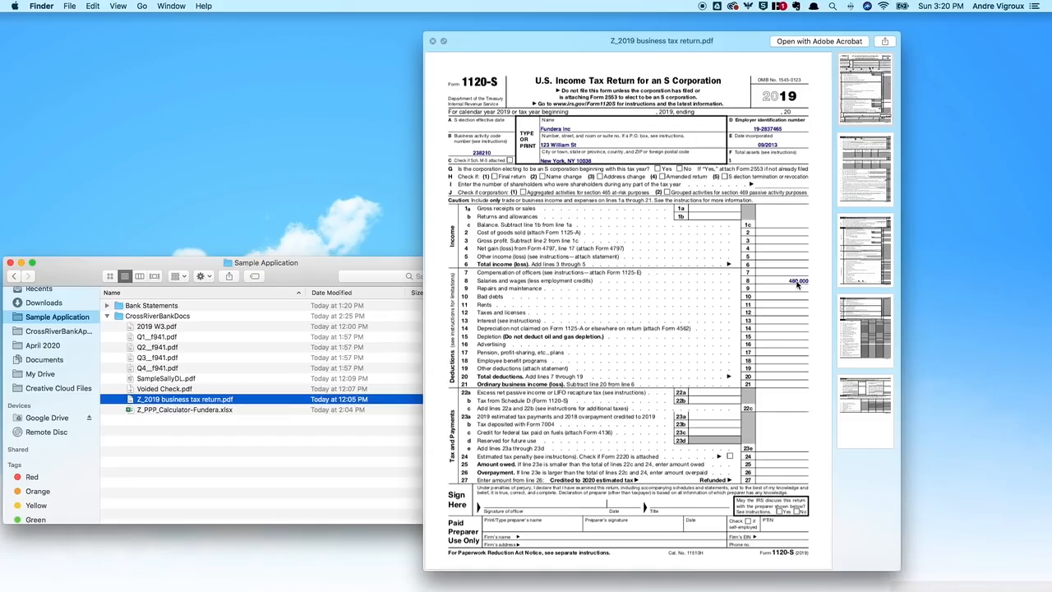
key("Up")
key("Up")
key("Up")
key("Up")
key("Up")
key("Up")
key("Up")
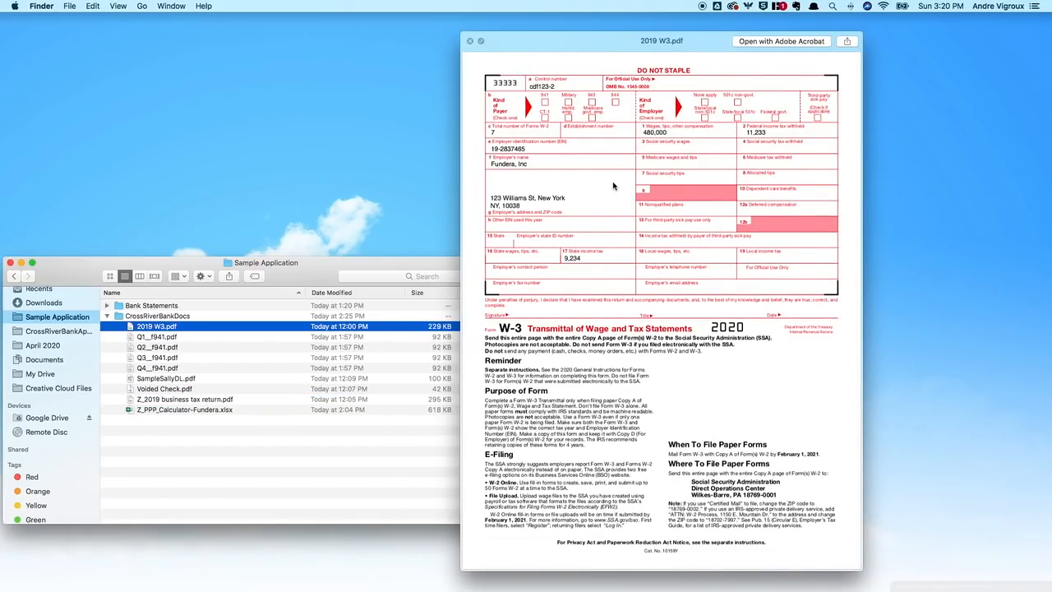
left_click(583, 224)
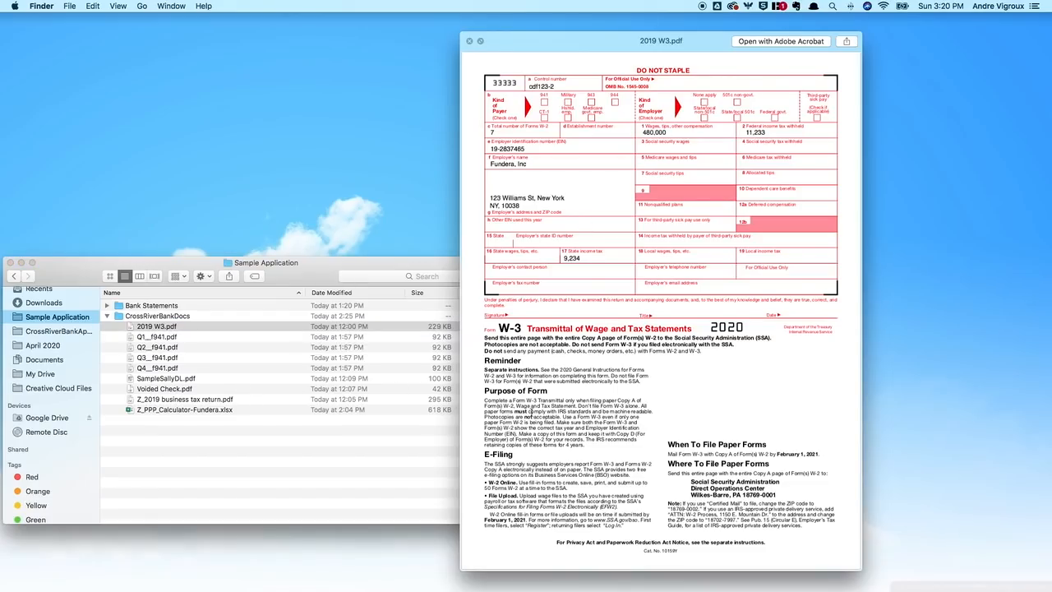
key("space")
left_click(170, 422)
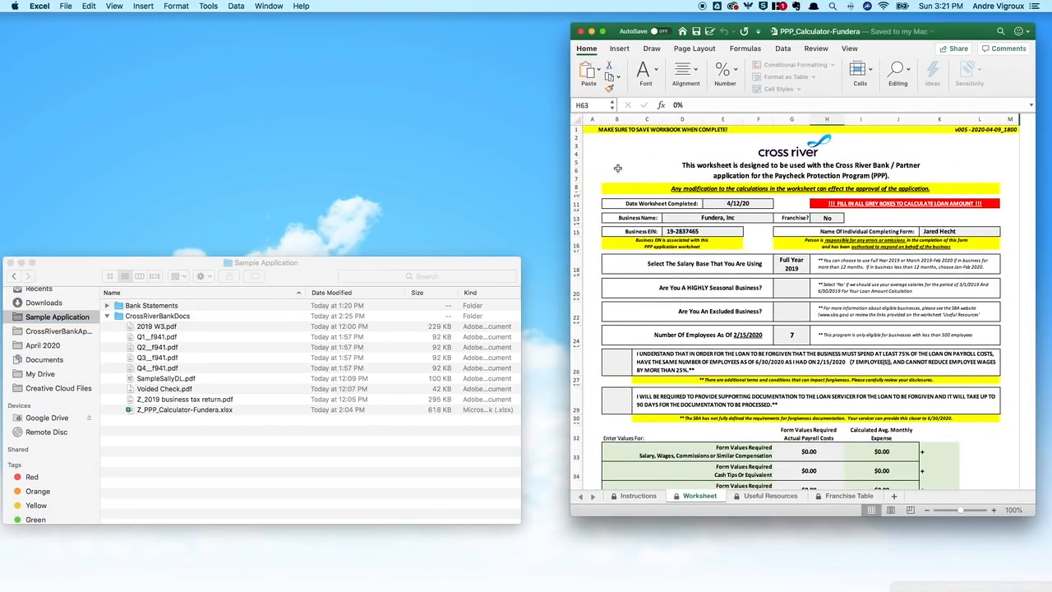
Step: Check the worksheet's date, business name, franchise answer, EIN, preparer and Full Year 2019 salary base
left_click(641, 495)
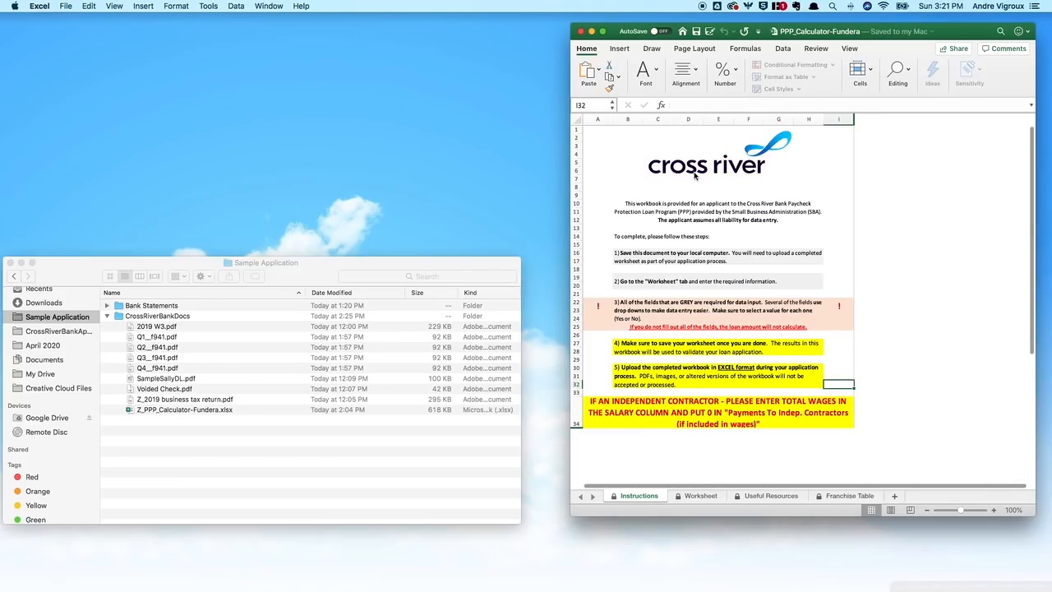
left_click(692, 495)
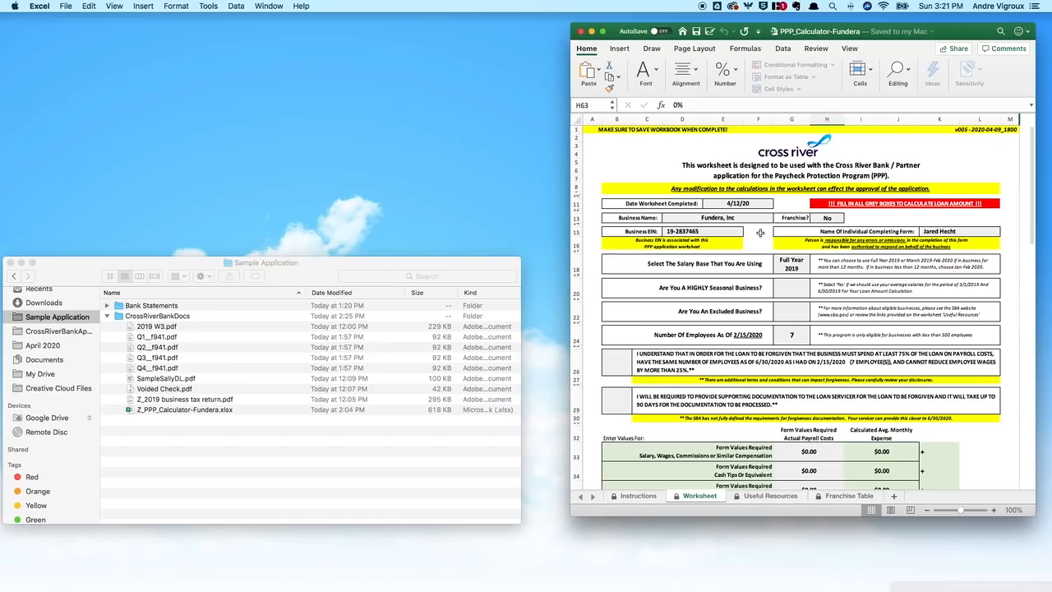
left_click(745, 207)
left_click(737, 218)
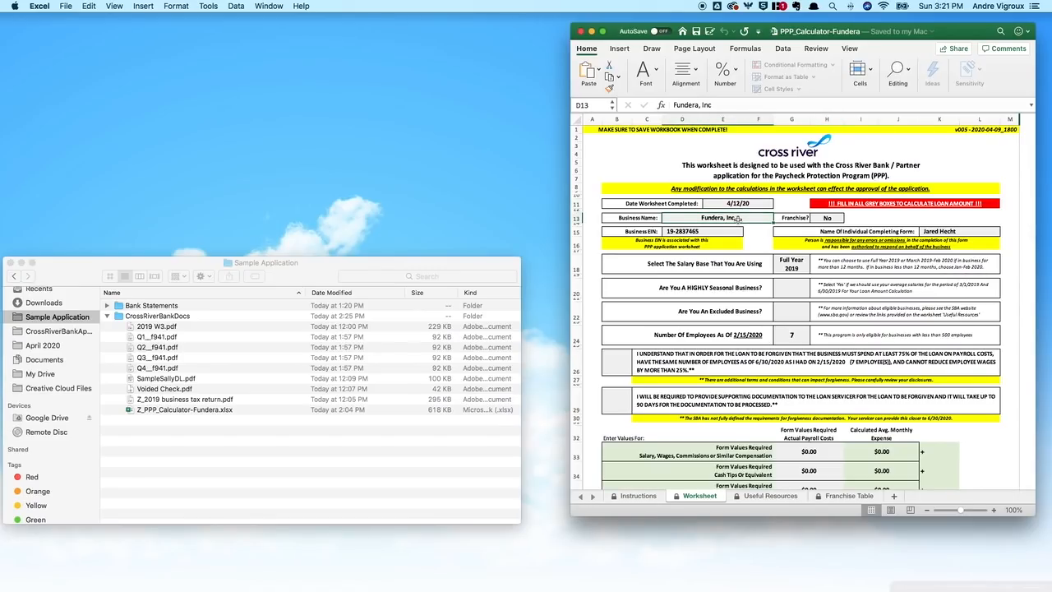
left_click(824, 218)
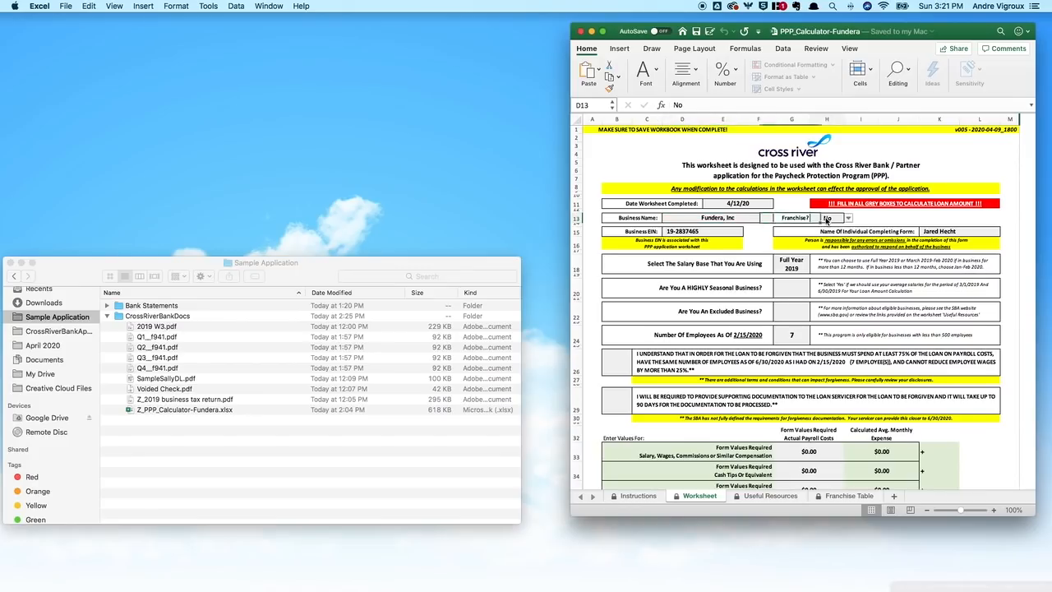
left_click(710, 234)
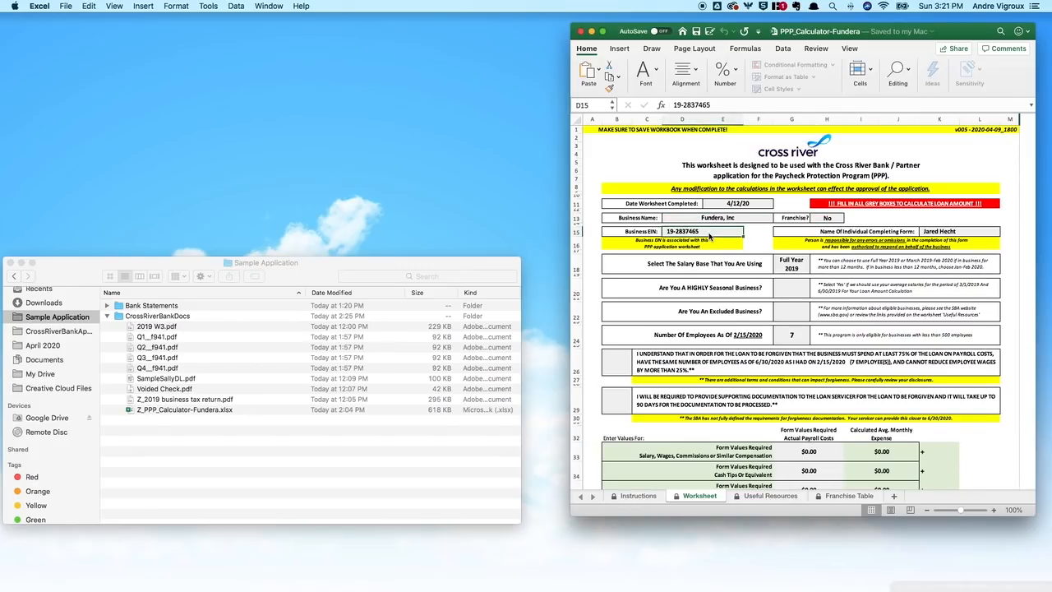
left_click(939, 235)
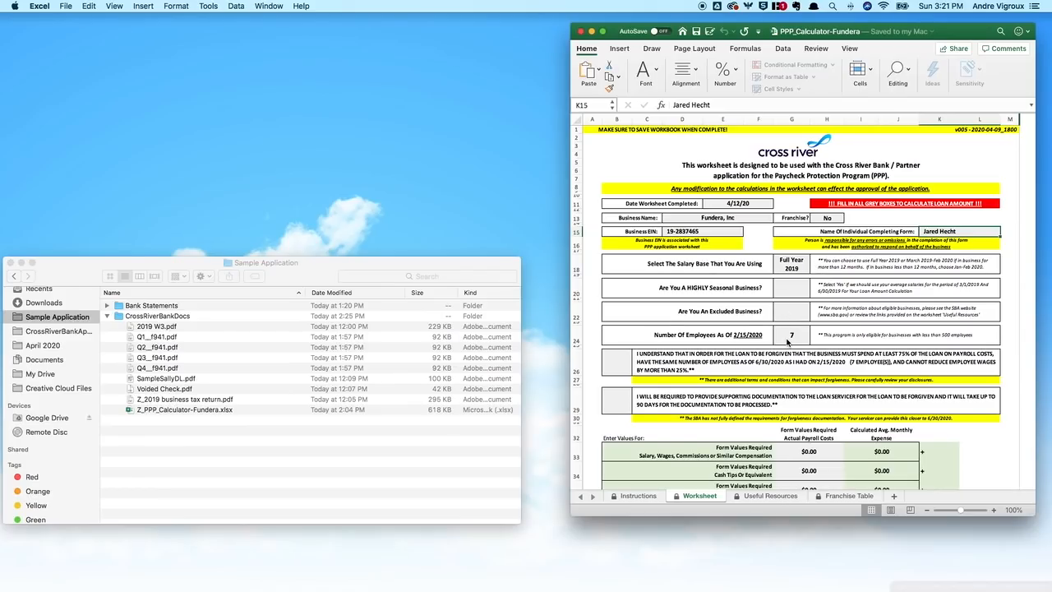
left_click(789, 270)
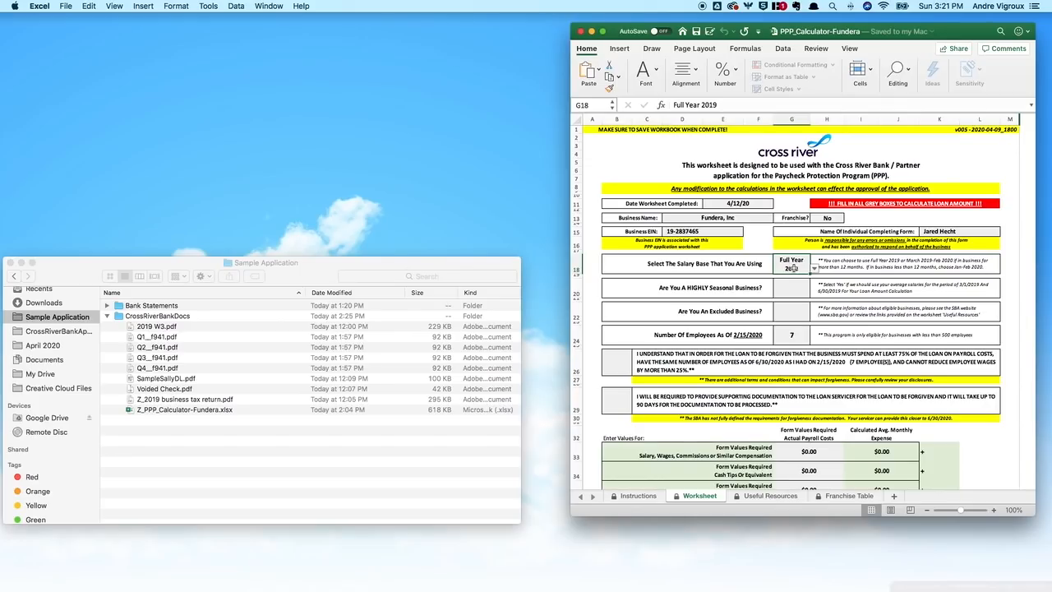
Step: Answer No to both the highly seasonal business and excluded-business questions
left_click(795, 291)
left_click(814, 292)
left_click(785, 316)
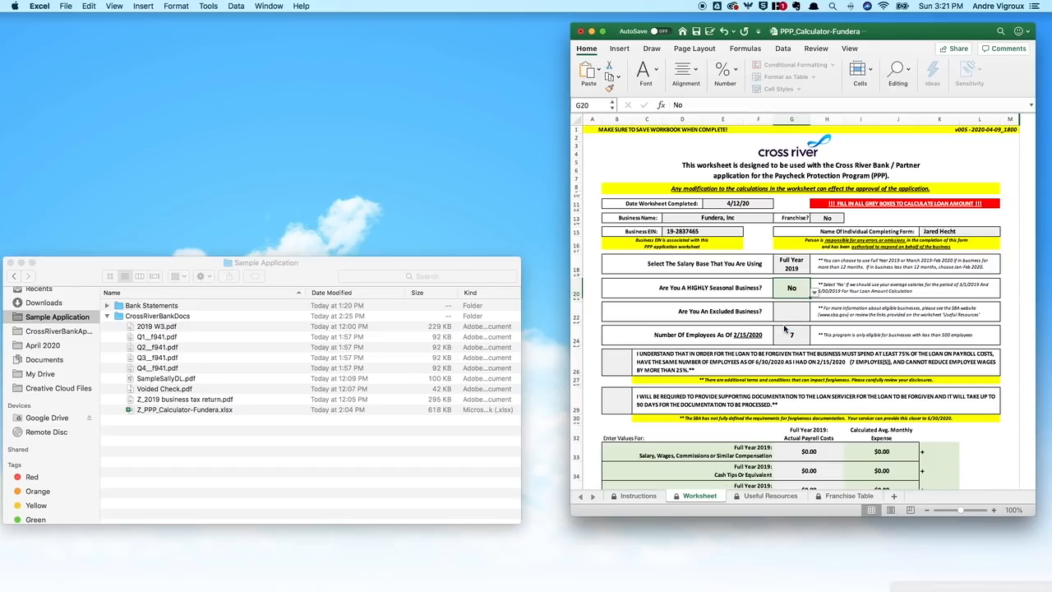
left_click(791, 313)
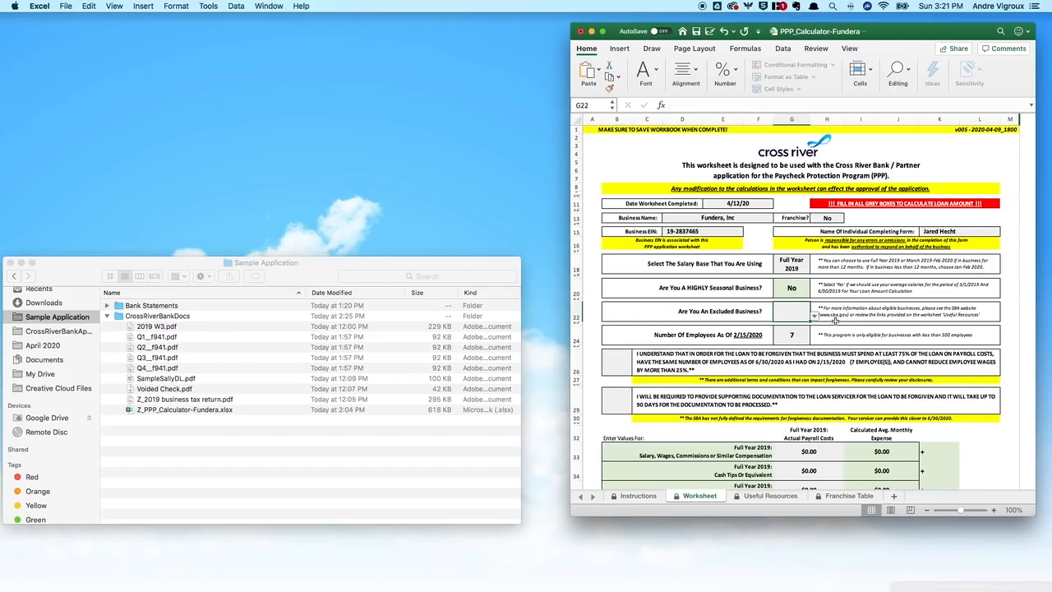
left_click(815, 318)
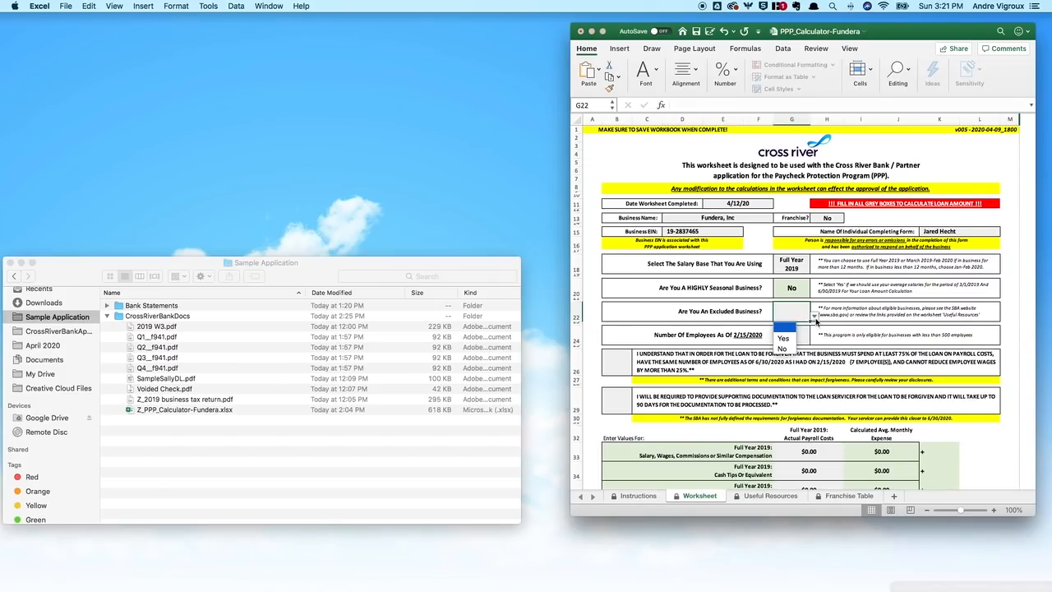
left_click(784, 344)
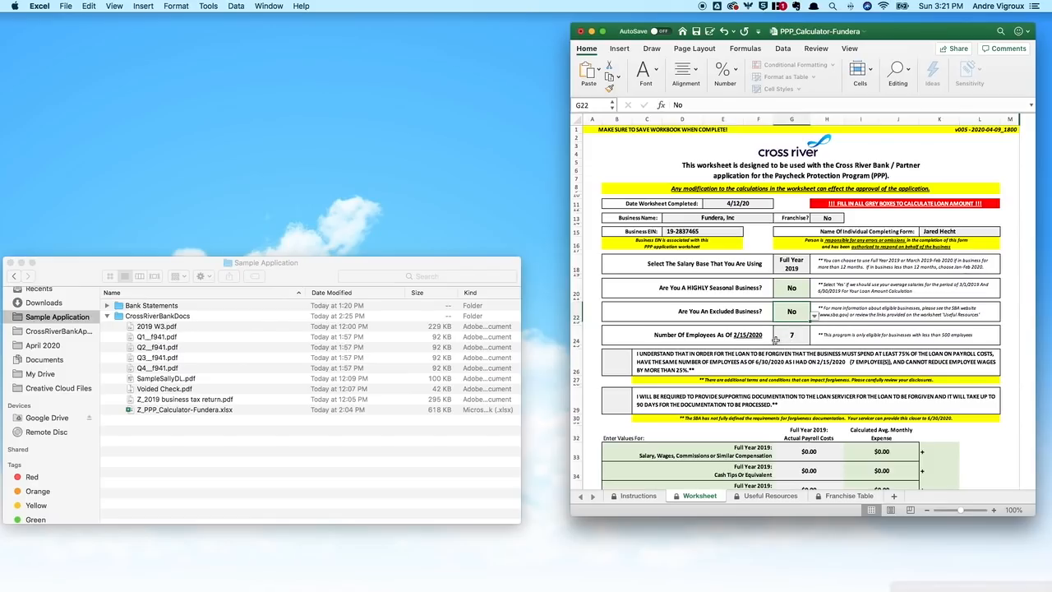
Step: Set both loan-forgiveness acknowledgements, 75% payroll spending and same employee count, to Yes
scroll(789, 341, "down", 3)
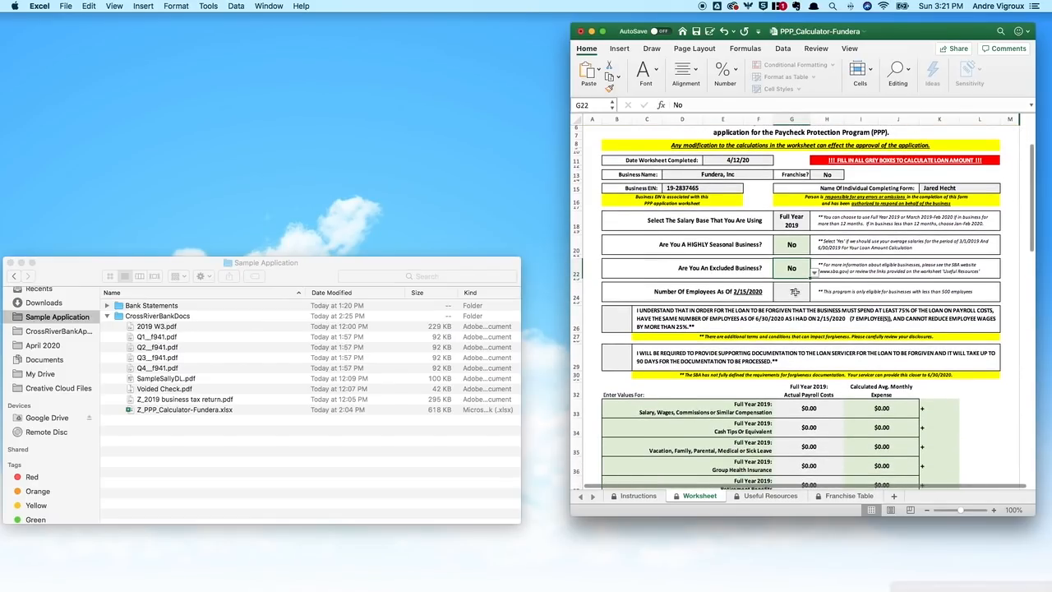
scroll(793, 292, "down", 4)
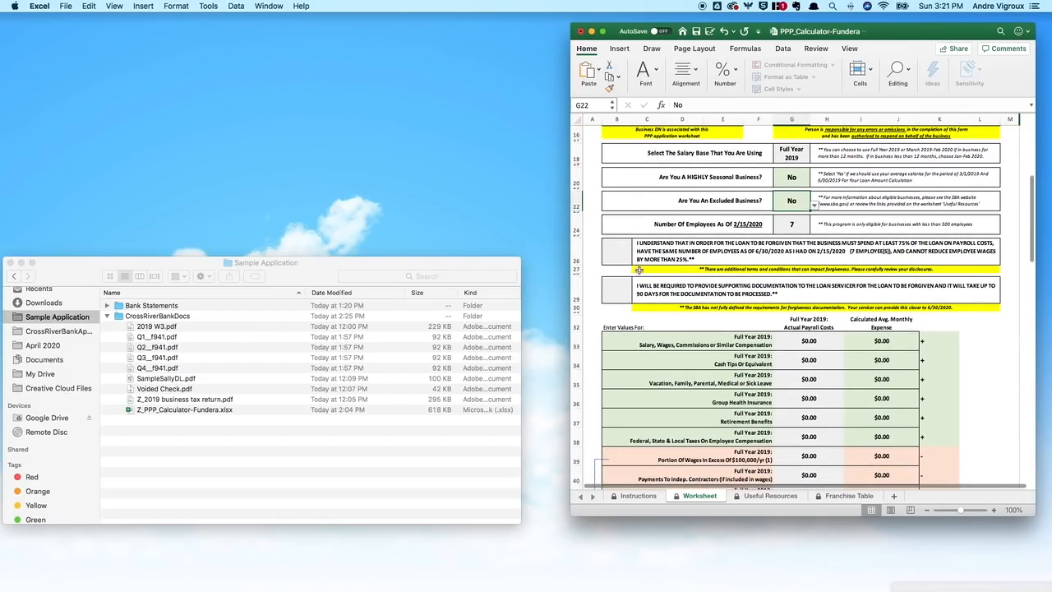
left_click(618, 253)
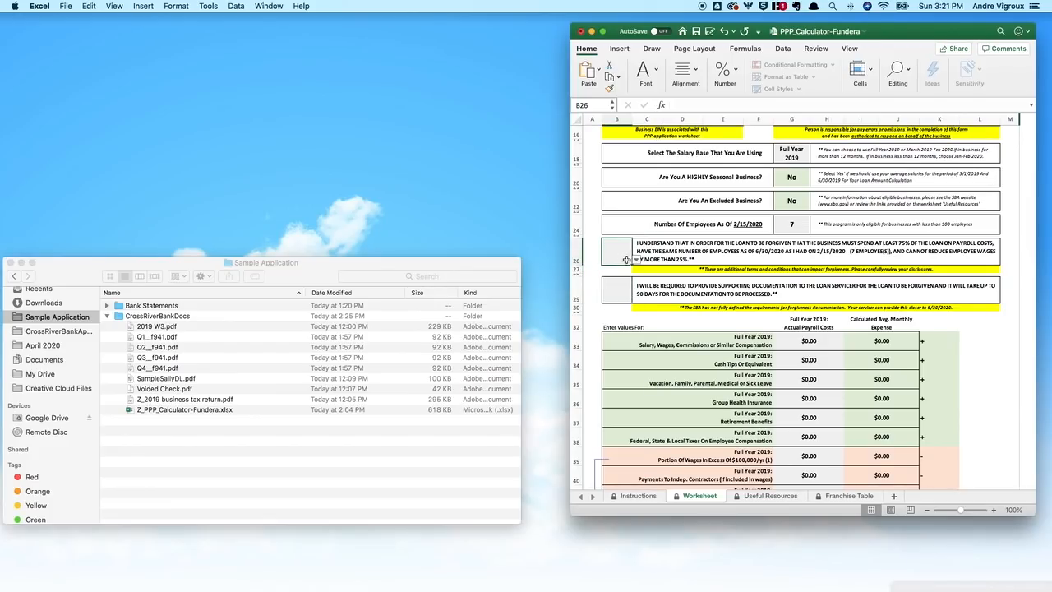
left_click(635, 259)
left_click(614, 293)
left_click(616, 292)
left_click(634, 303)
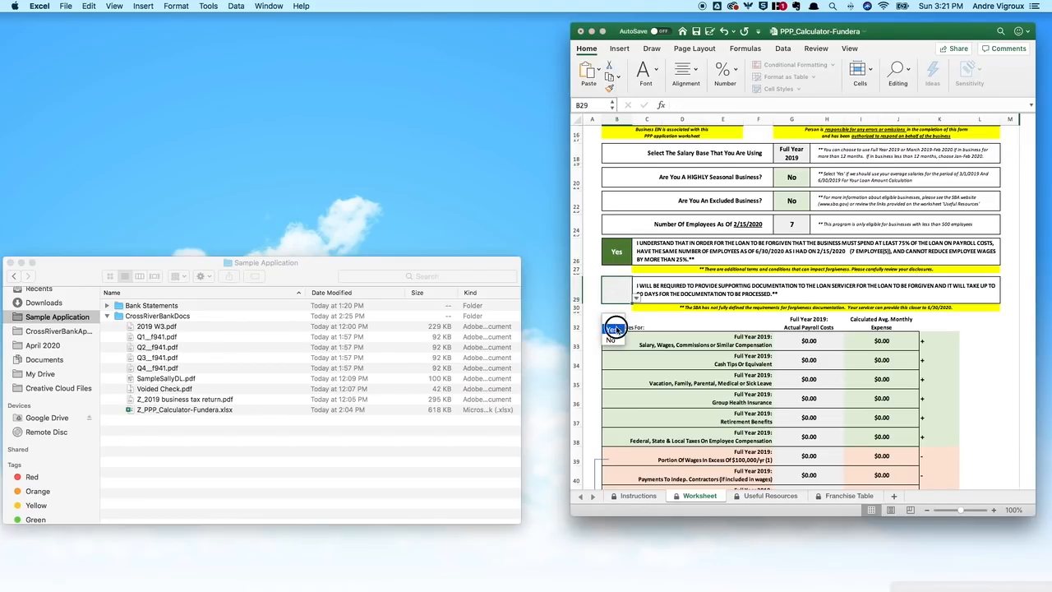
left_click(612, 329)
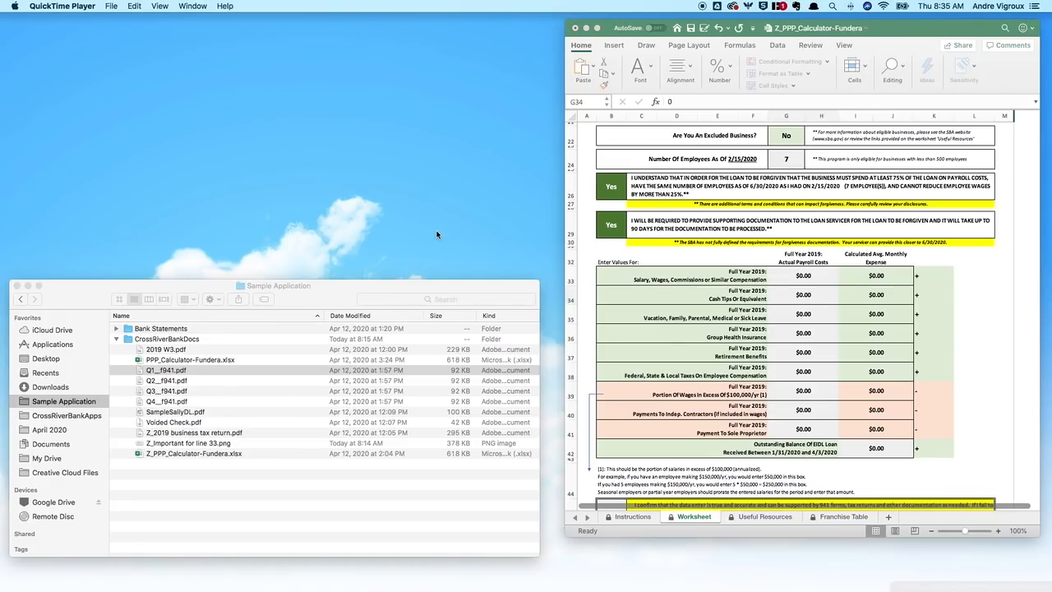
Step: Select the 2019 salaries and wages cell G33, then preview Q1_f941.pdf in Finder
left_click(785, 273)
left_click(797, 278)
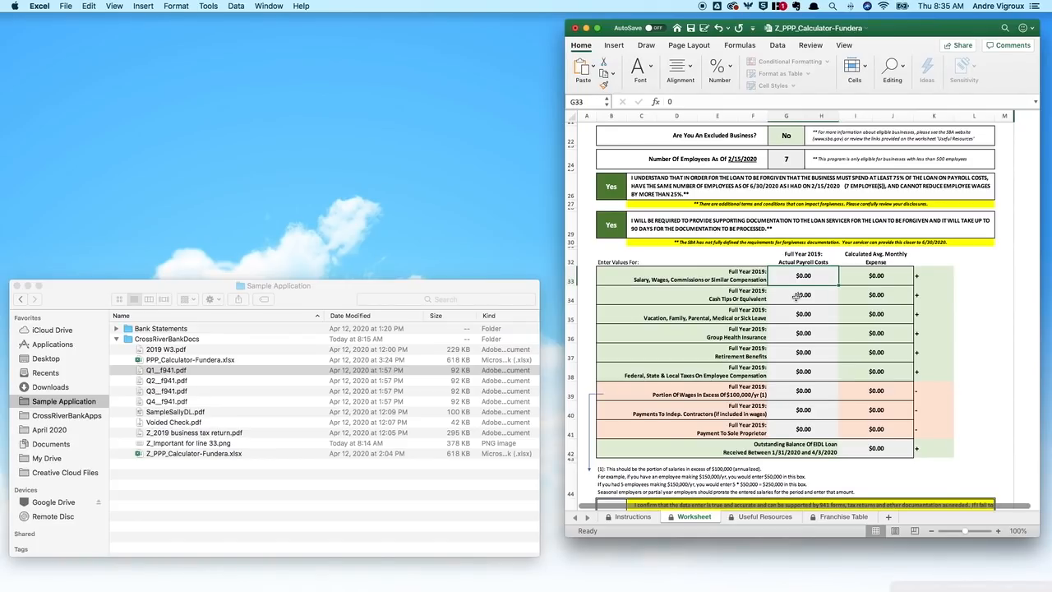
left_click(277, 374)
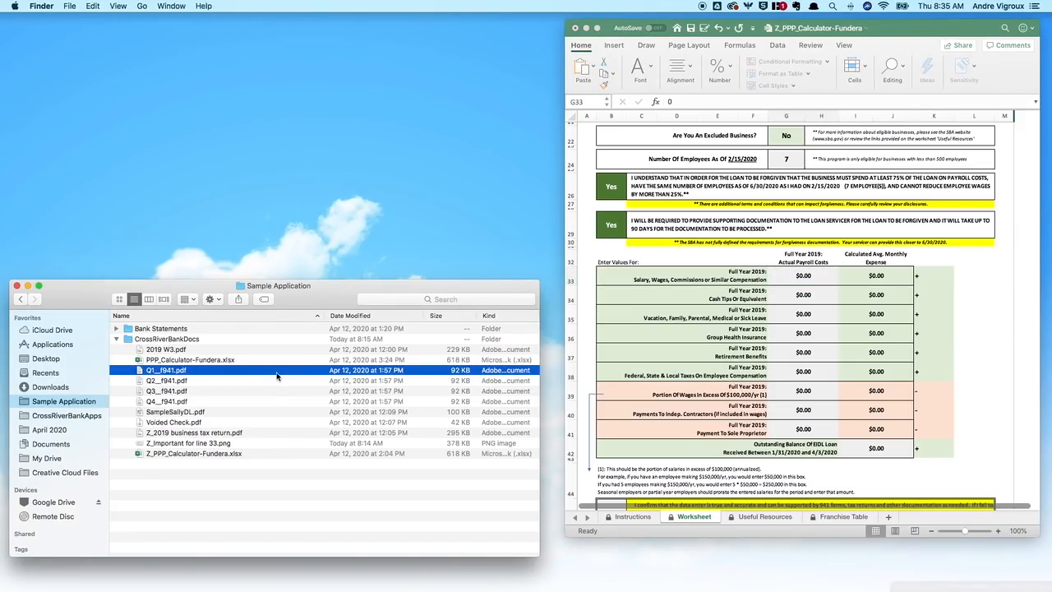
key("space")
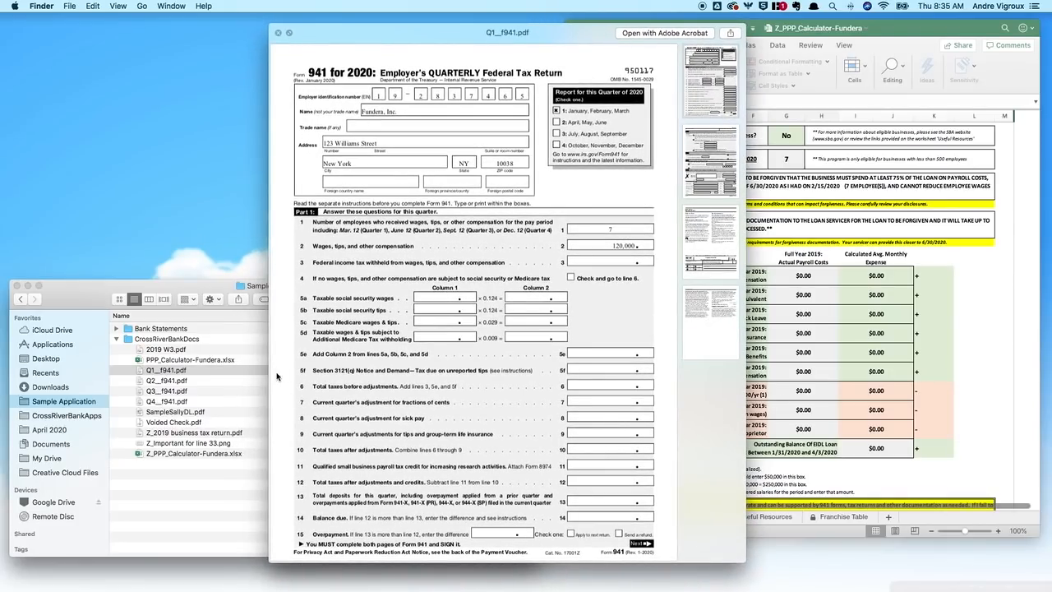
Step: Preview Z_Important for line 33.png showing Form 941 wages 37592.56 and Medicare wages 40592.56
key("Down")
key("Down")
key("Down")
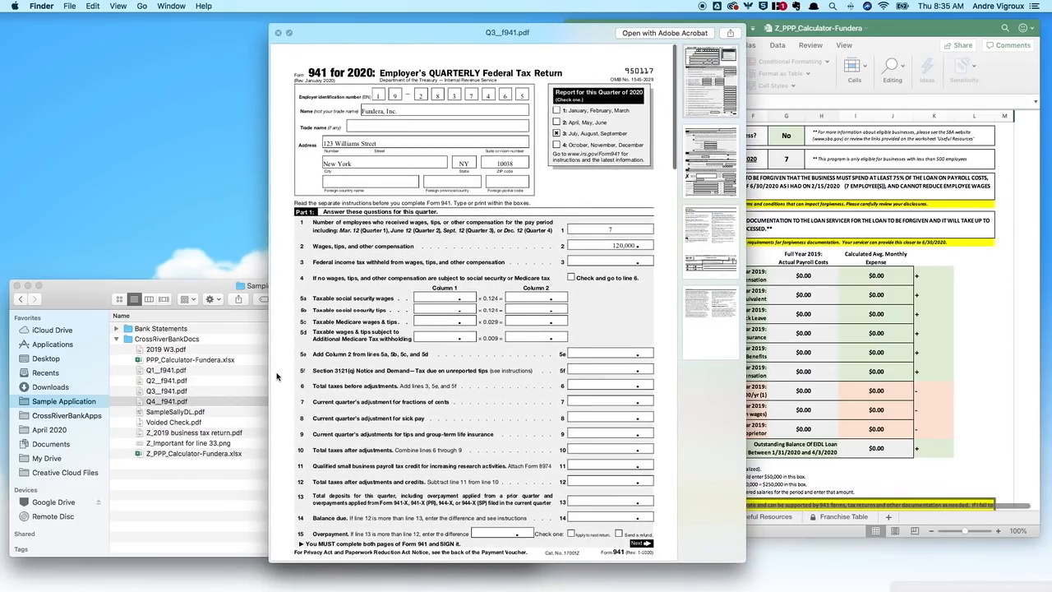
key("Up")
key("Up")
key("Up")
key("Up")
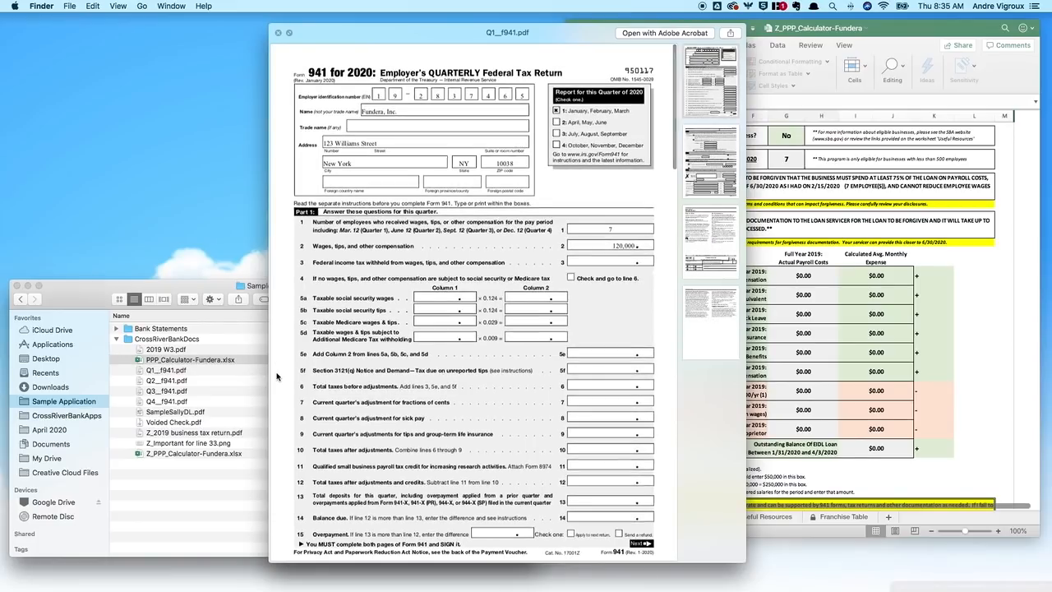
left_click(238, 446)
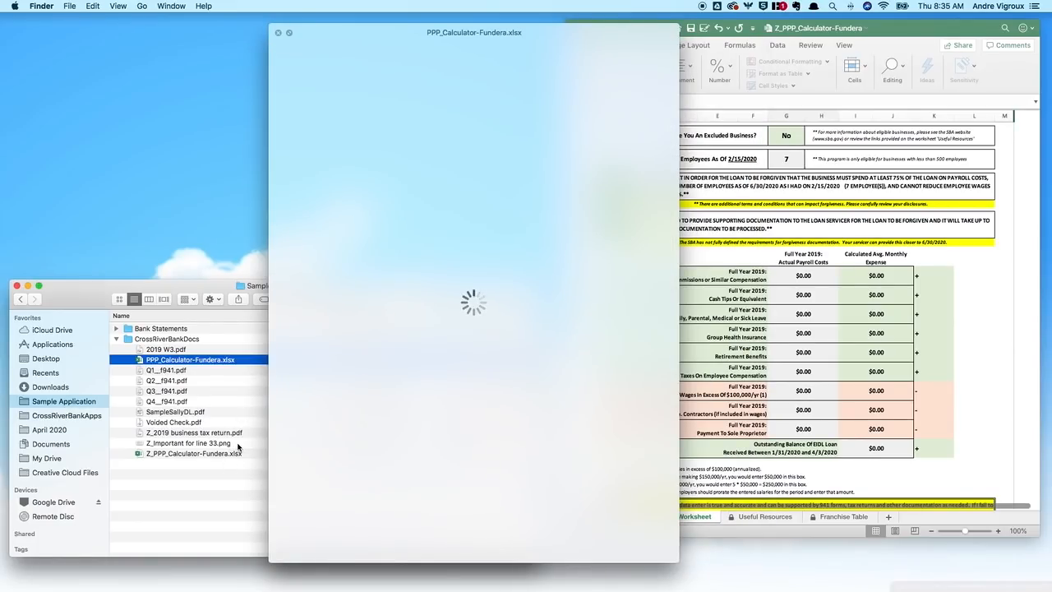
left_click(239, 444)
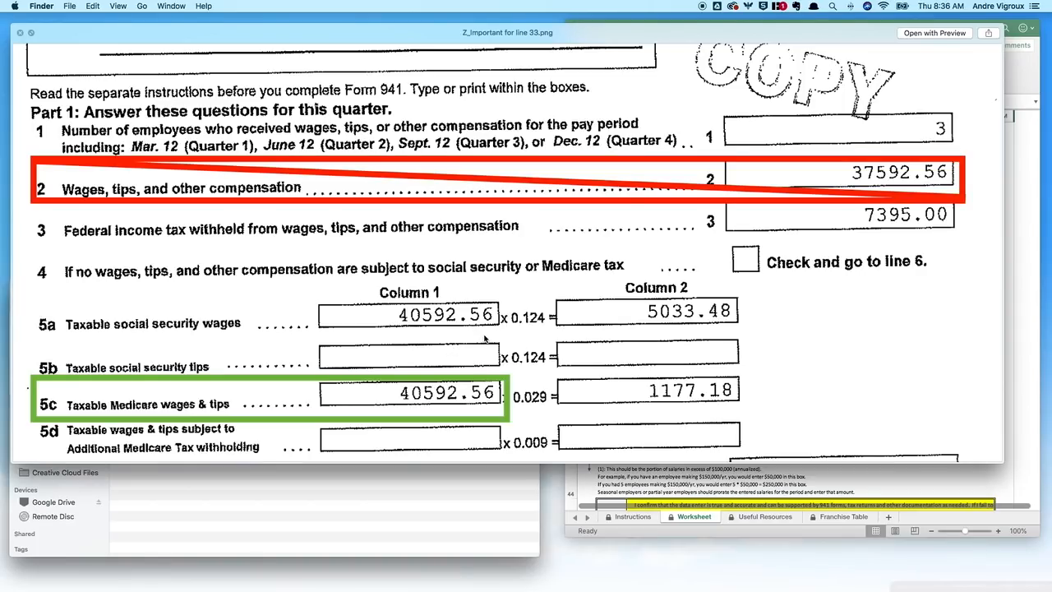
Step: Enter 480000 in G33 for 2019 wages, giving $40,000 monthly, and move down to compensation taxes
key("space")
left_click(809, 277)
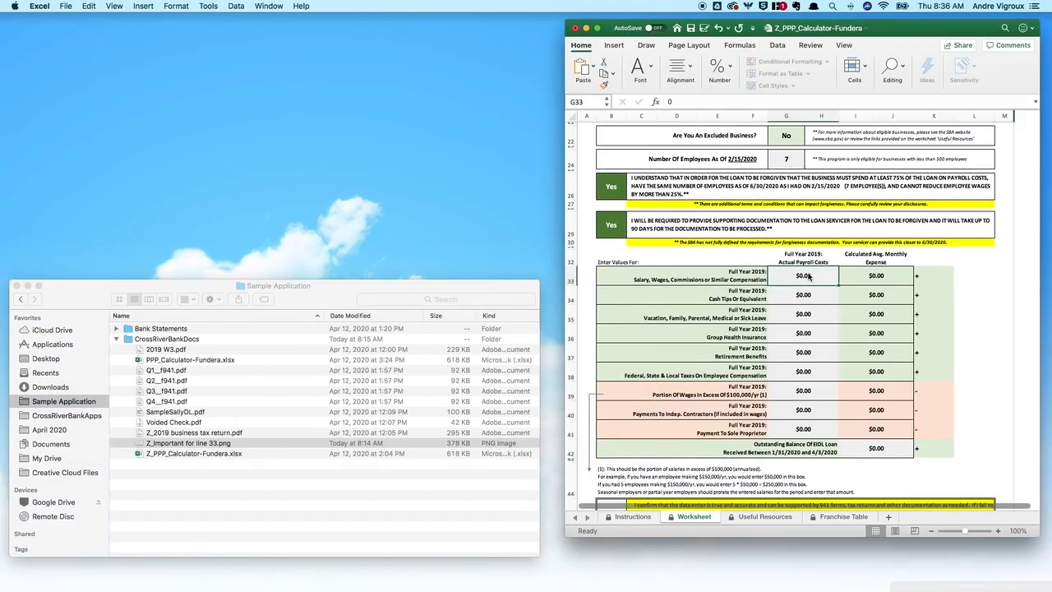
type("480000")
key("Return")
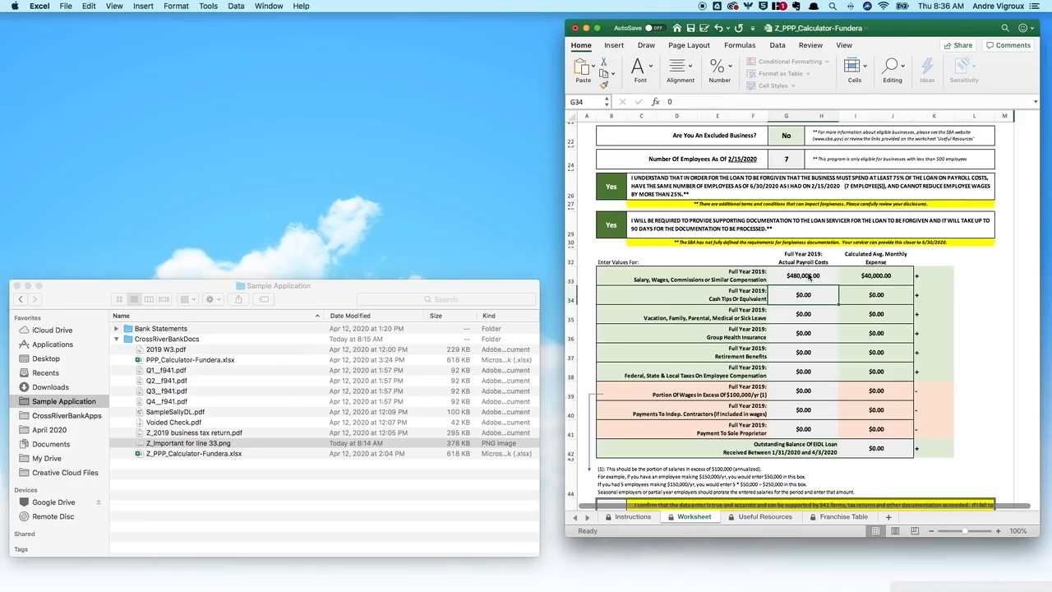
key("Return")
key("Return")
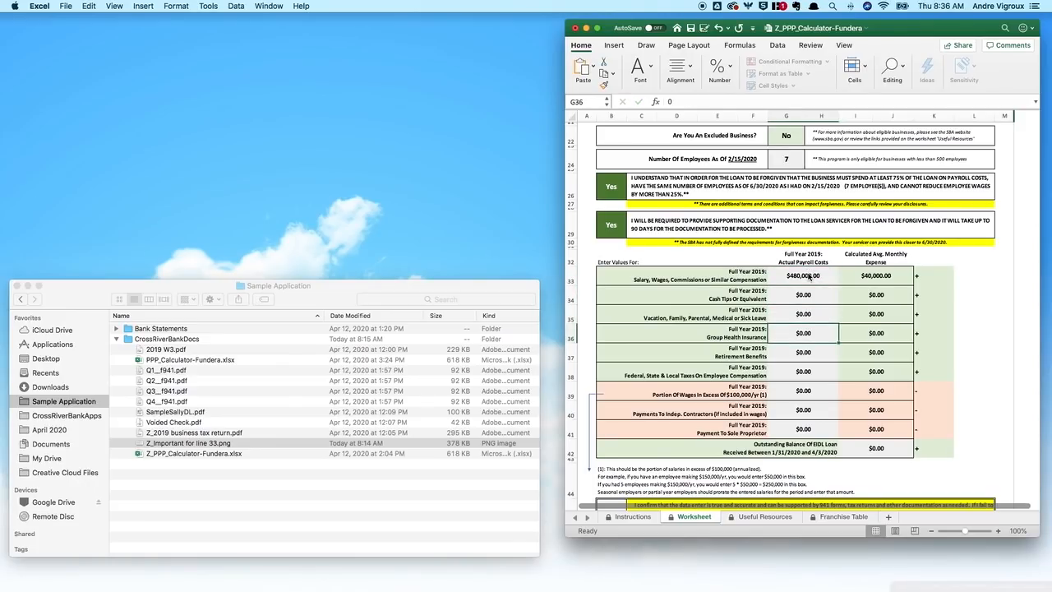
key("Return")
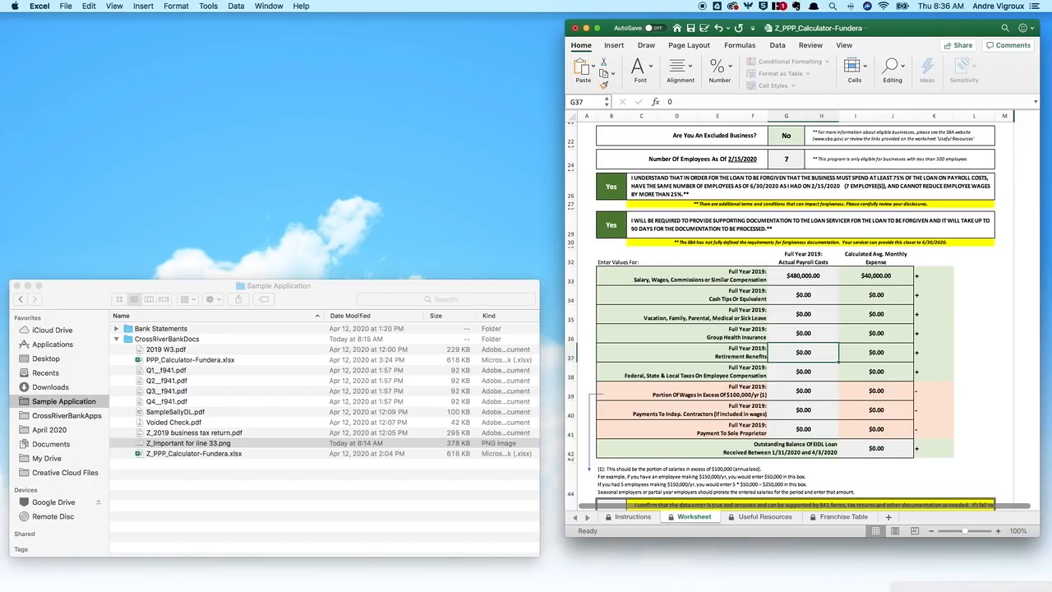
key("super+Tab")
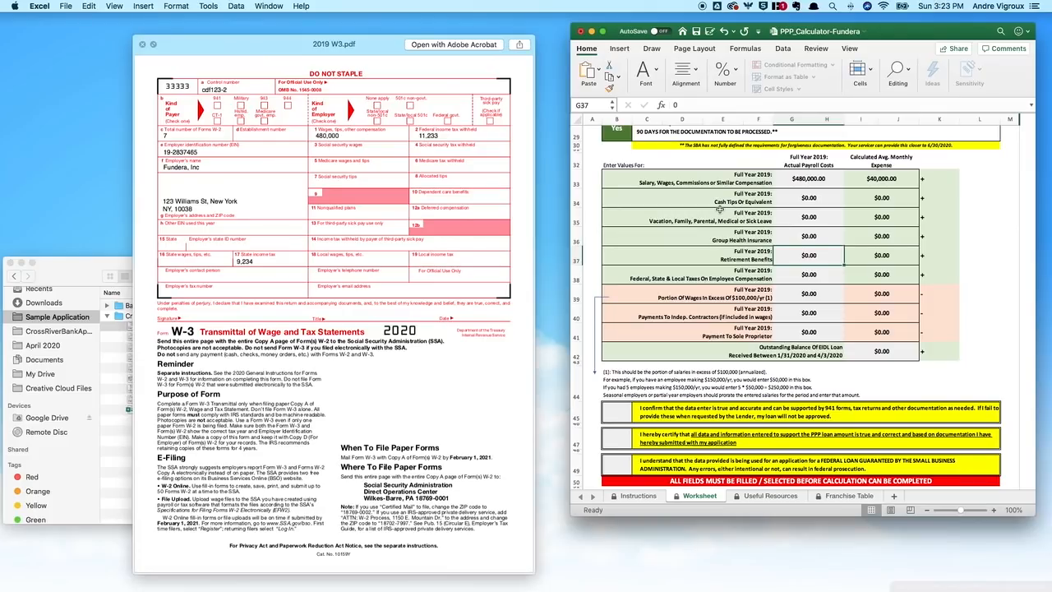
key("Return")
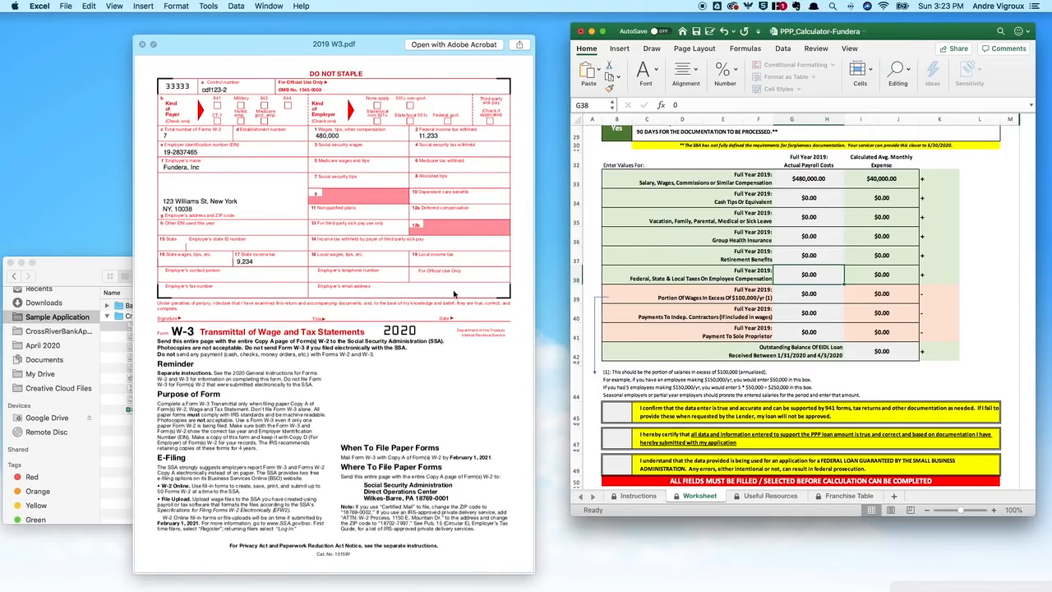
Step: Use Spotlight to add 11233+9234 and copy the 20,467 total, returning to Excel
key("super+space")
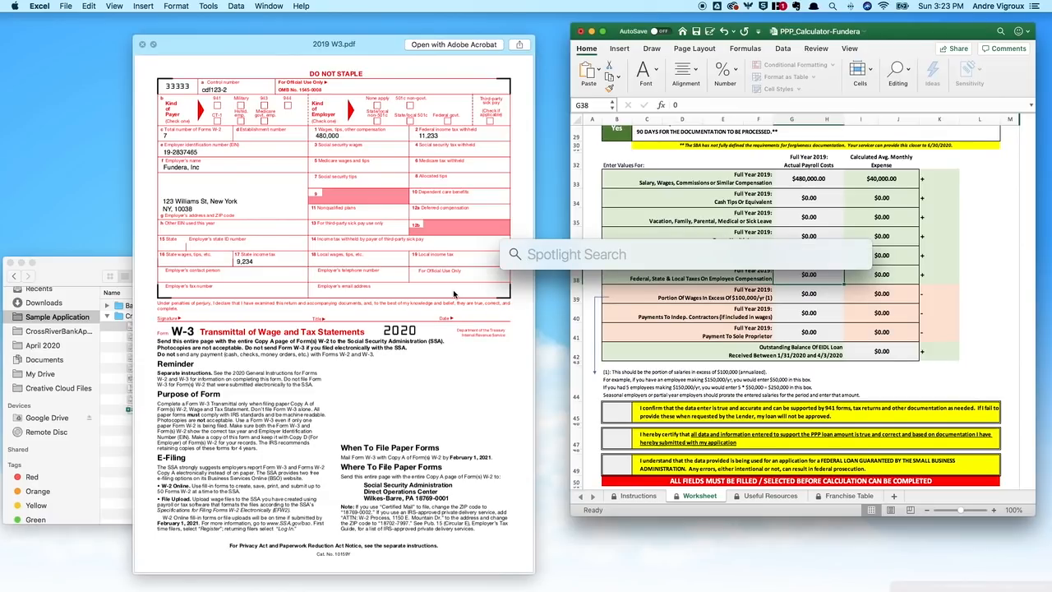
type("22")
key("BackSpace")
key("BackSpace")
type("1")
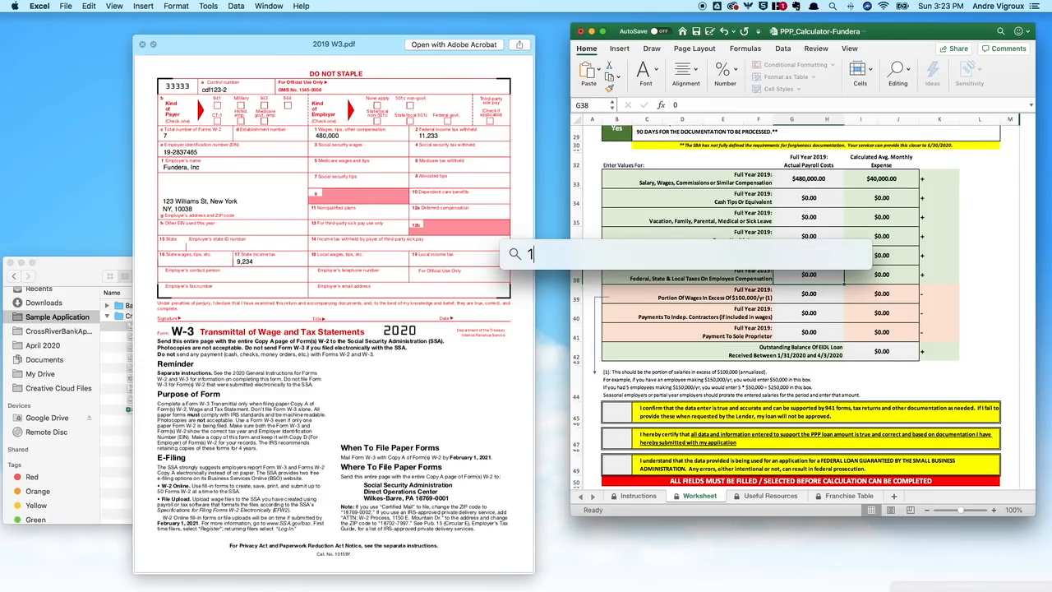
type("1233")
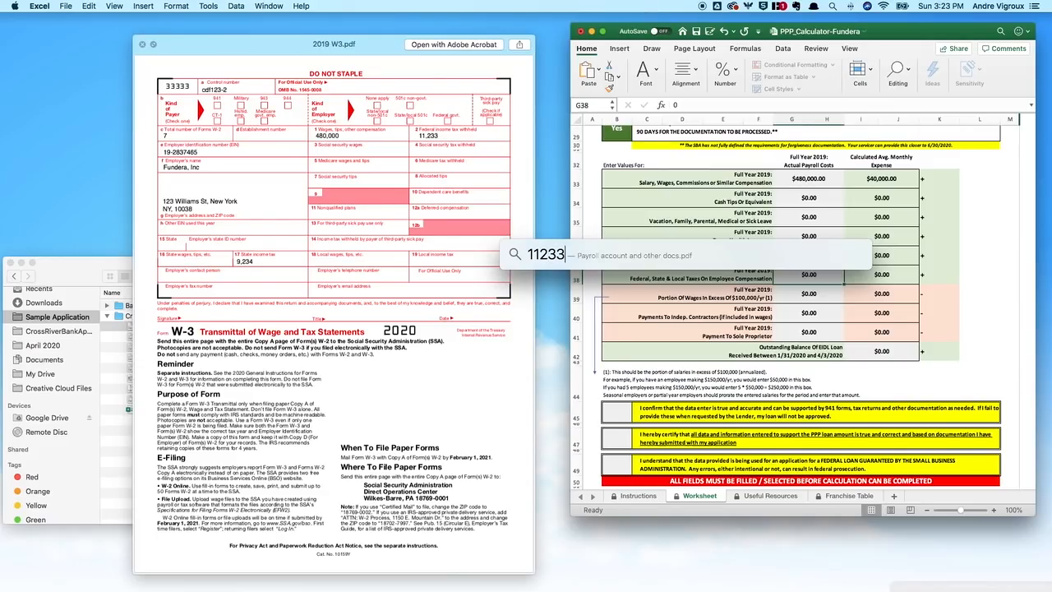
type("+")
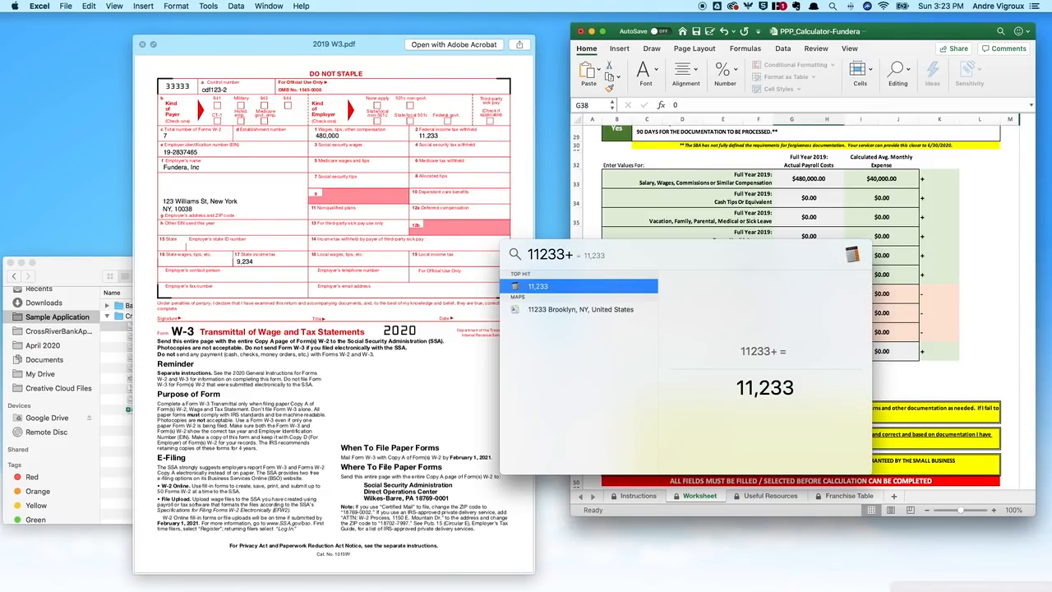
type("9234")
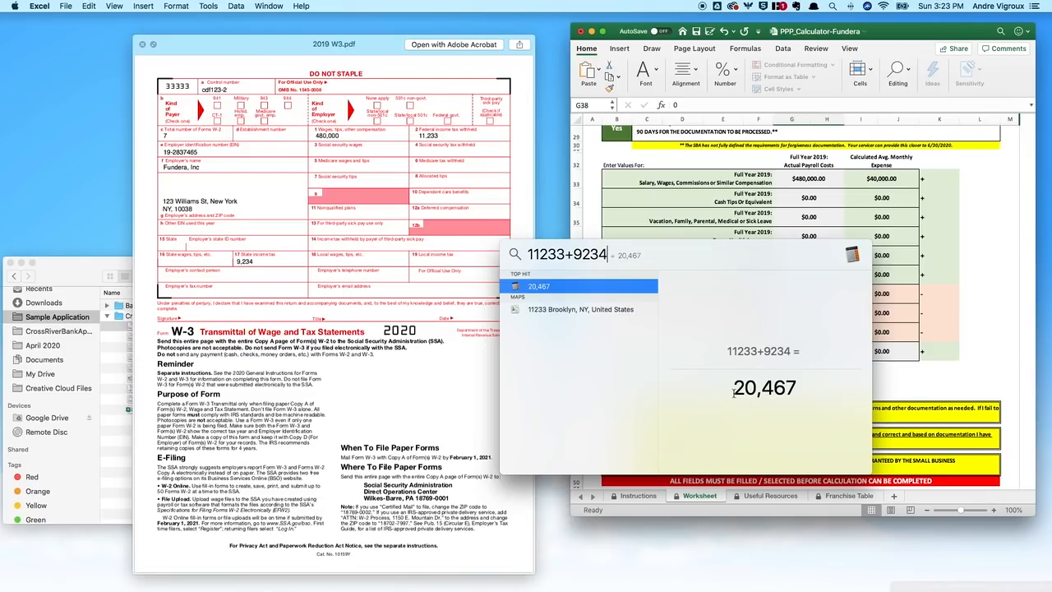
left_click_drag(733, 395, 812, 396)
left_click(908, 375)
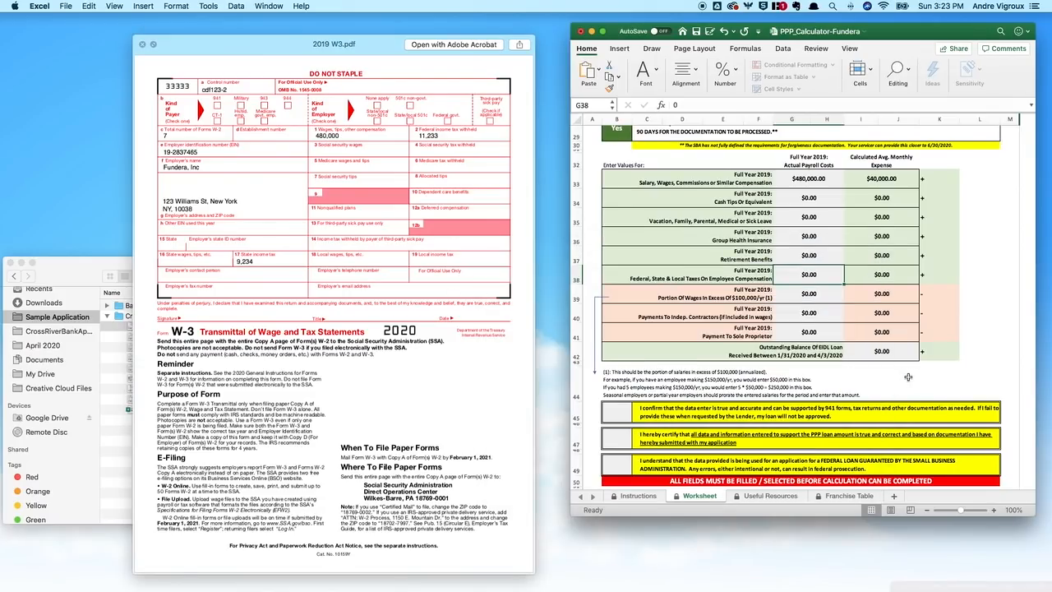
Step: Enter $20,467.00 as the 2019 federal, state and local employee taxes in G38
key("super+v")
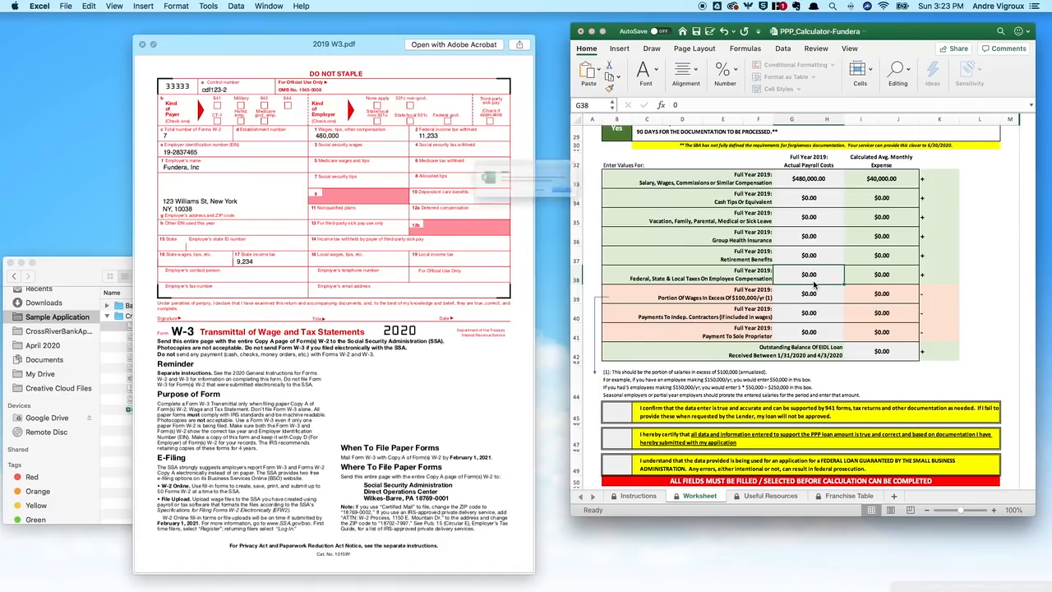
left_click(556, 205)
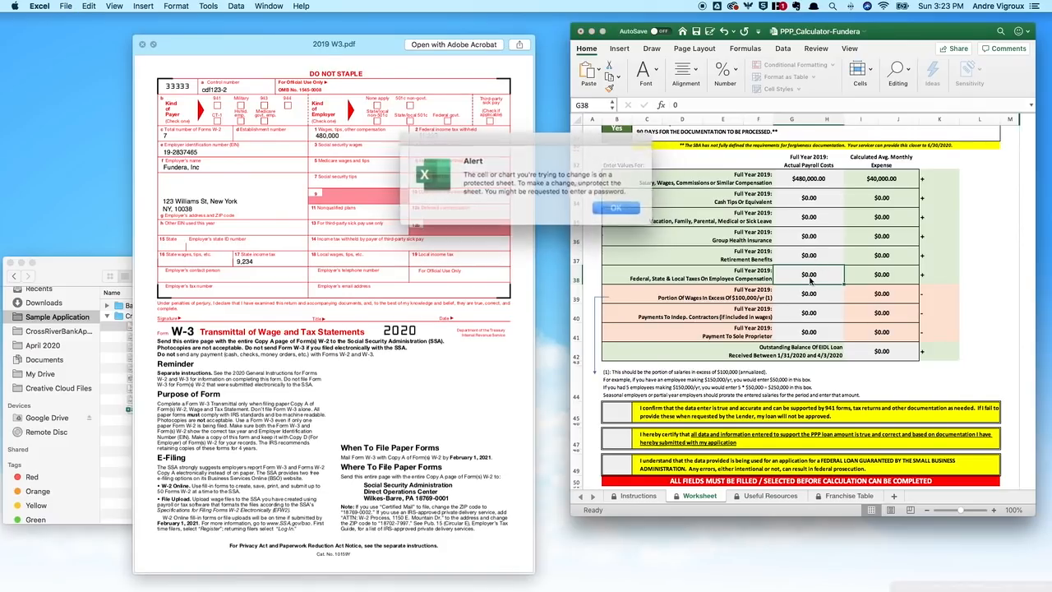
left_click(607, 206)
type("20467")
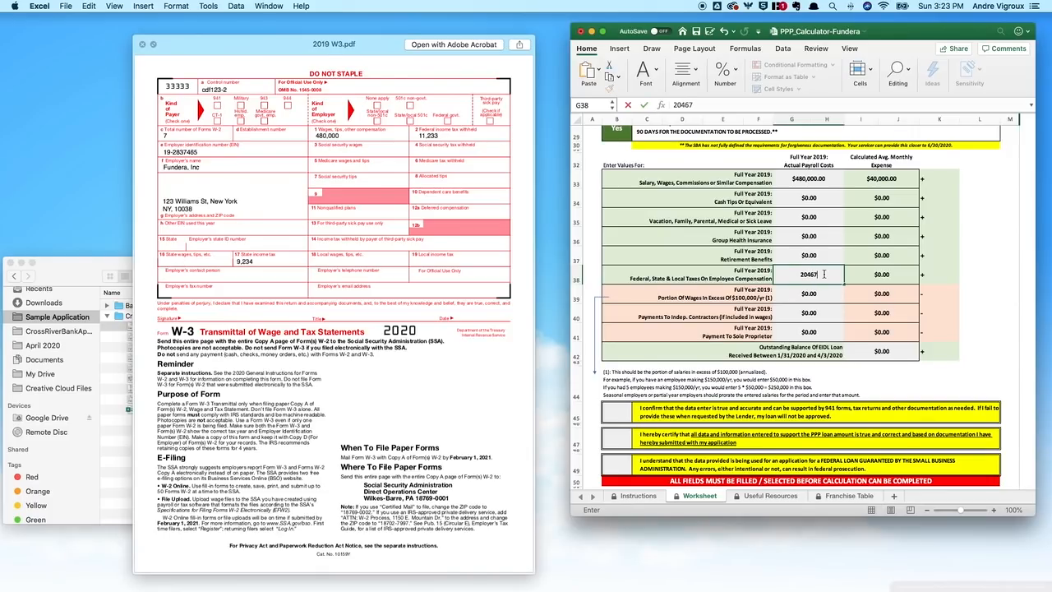
key("Return")
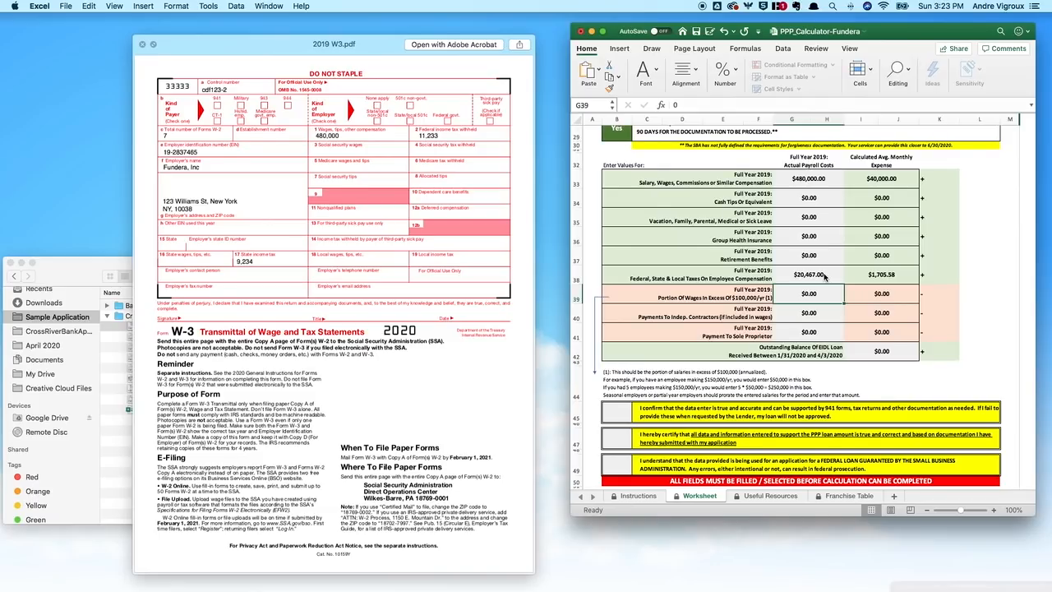
Step: Review the neighbouring wage and tax amounts, then select the outstanding EIDL loan balance
left_click(825, 277)
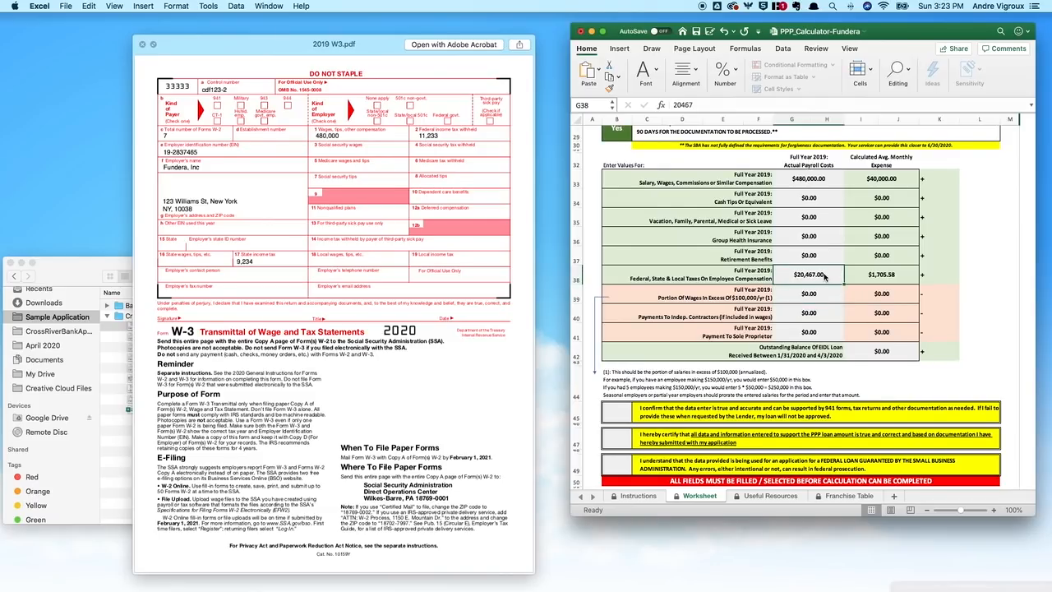
key("Return")
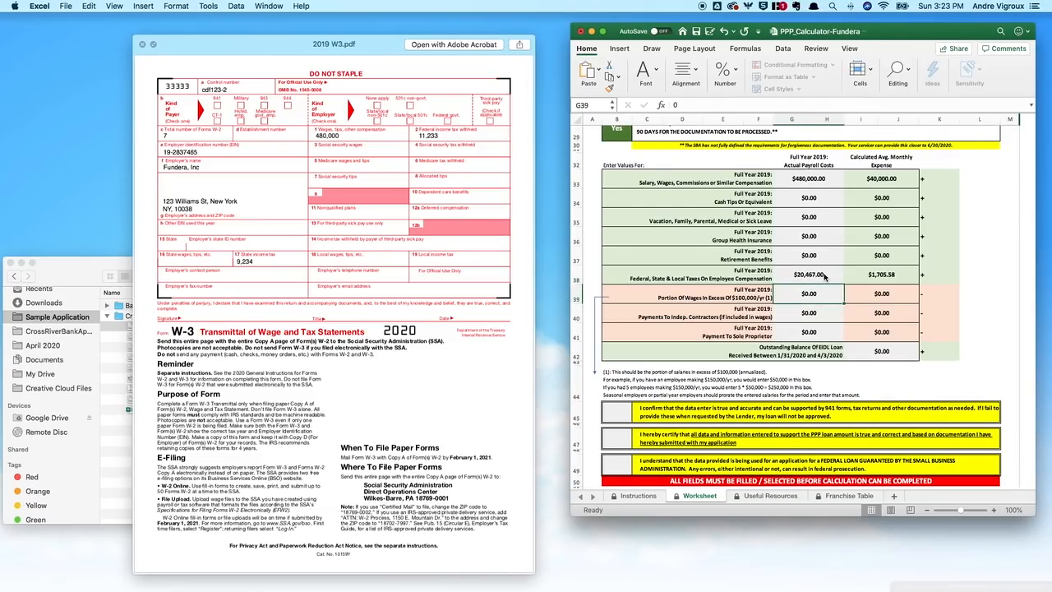
left_click(825, 277)
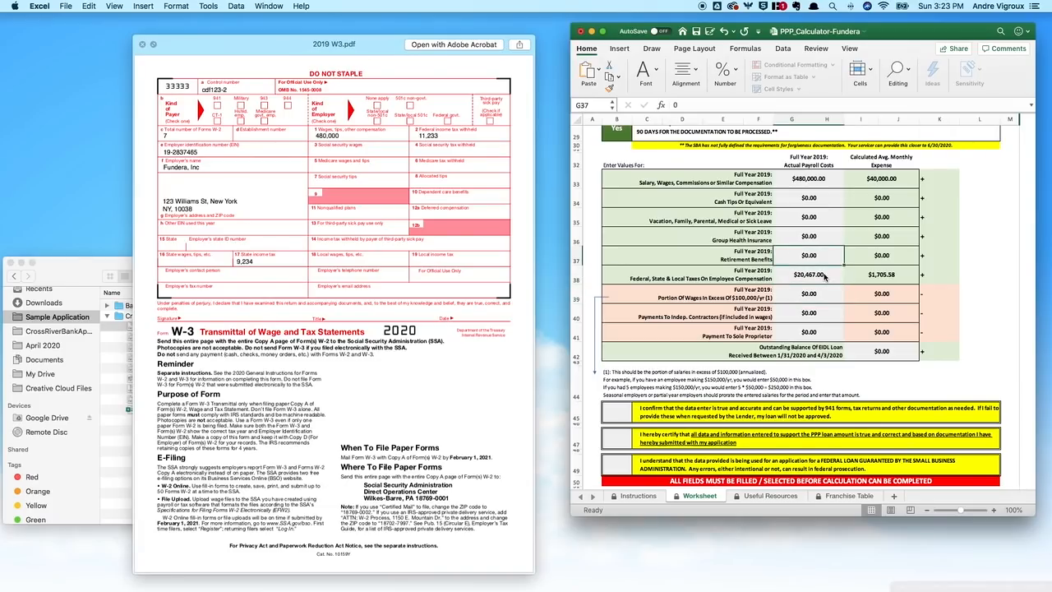
key("Up")
key("Up")
key("Up")
key("Up")
key("Up")
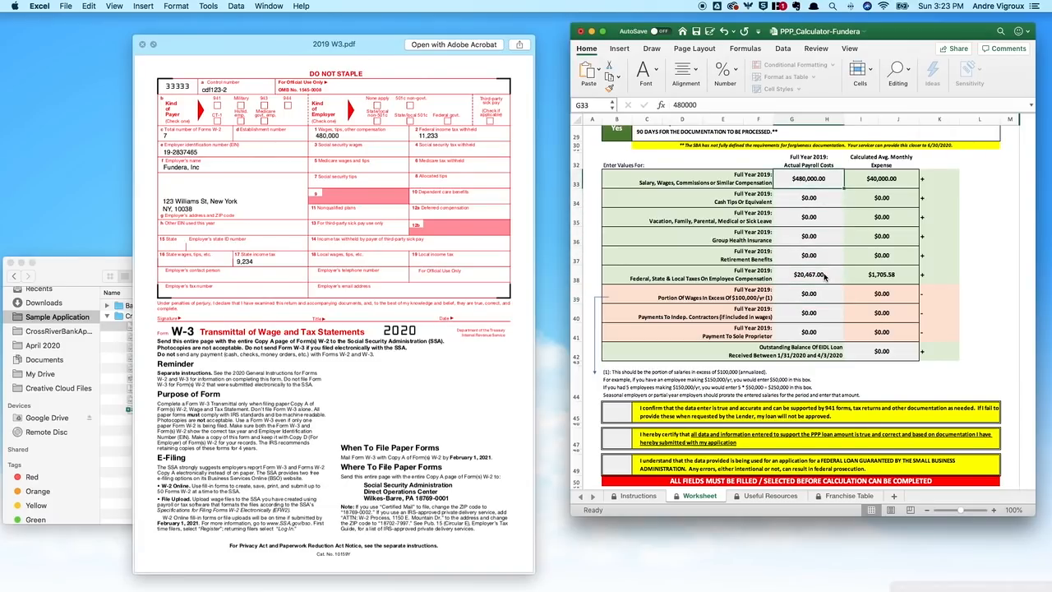
key("Down")
key("Down")
key("Down")
key("Down")
key("Down")
key("Down")
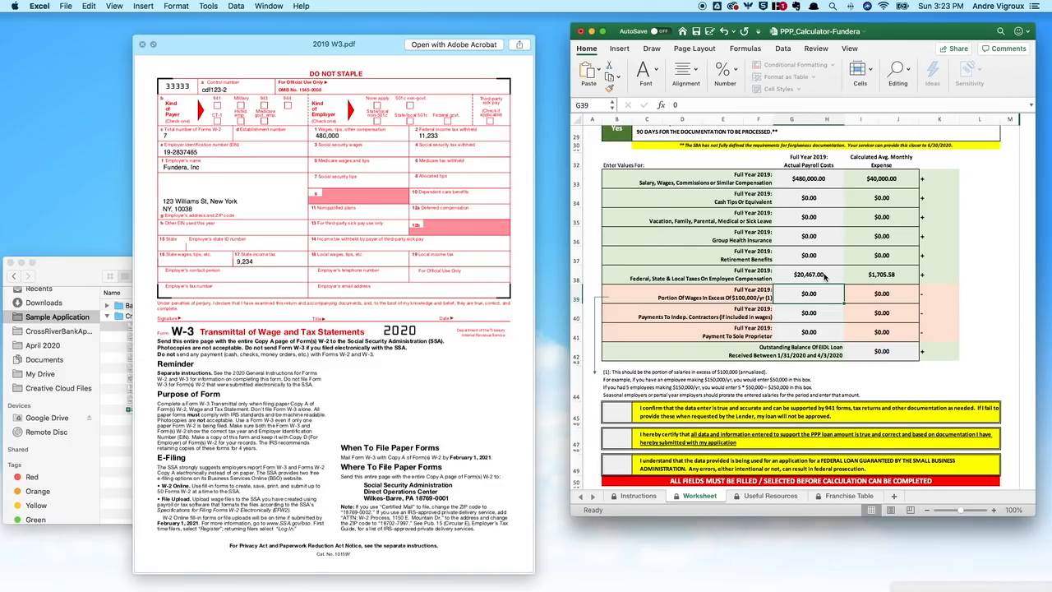
left_click(876, 353)
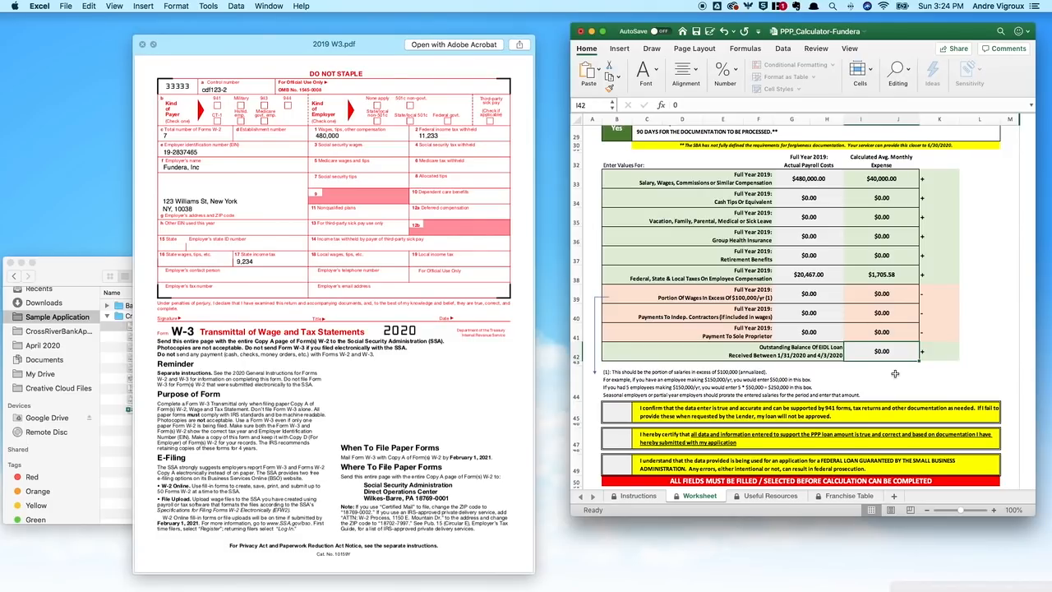
Step: Answer Yes to the first data certification in B45
scroll(894, 374, "down", 4)
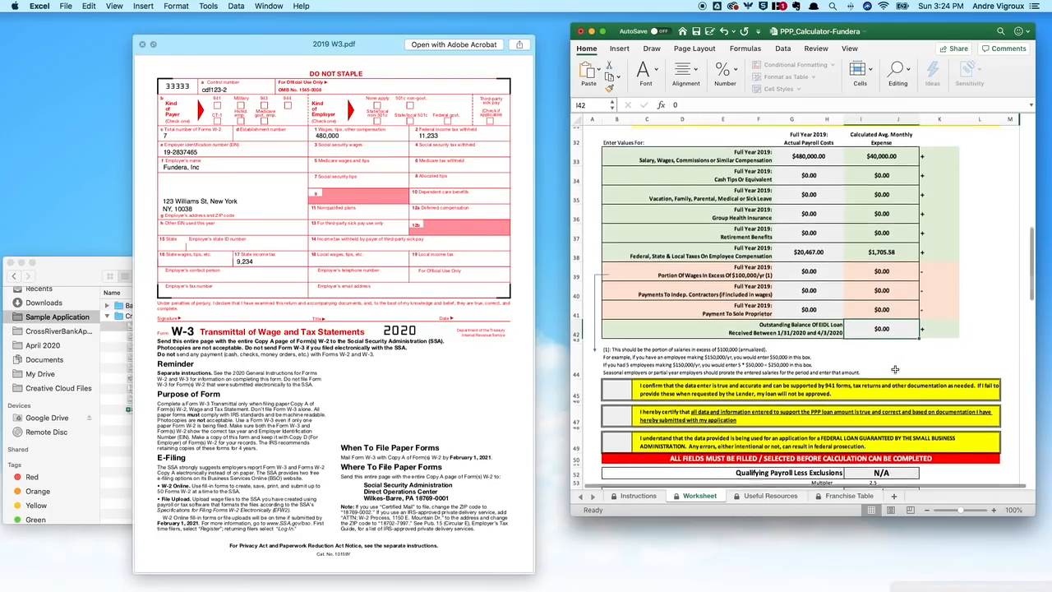
scroll(970, 362, "down", 6)
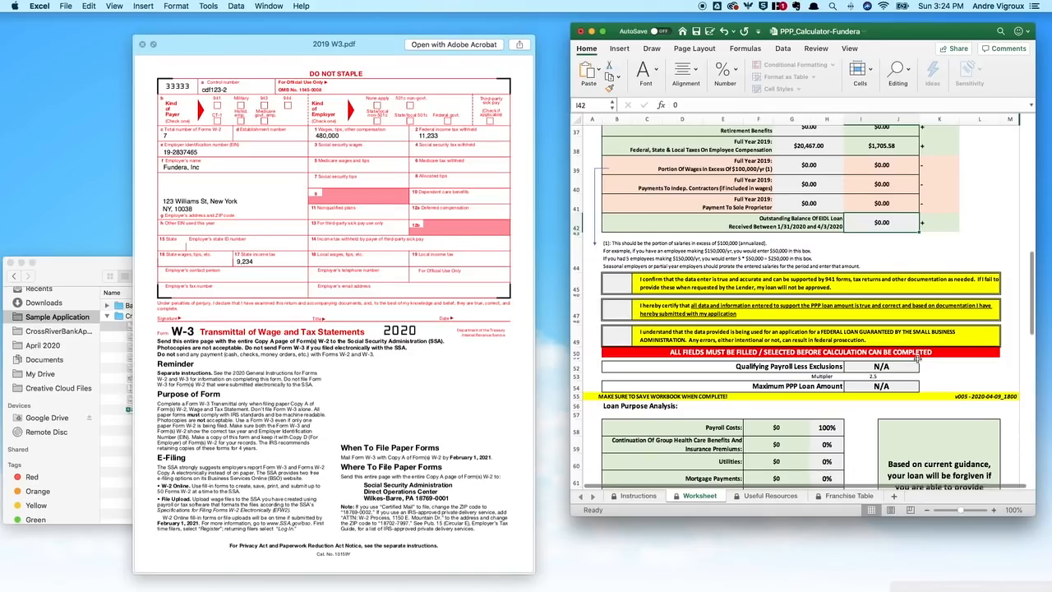
left_click(618, 254)
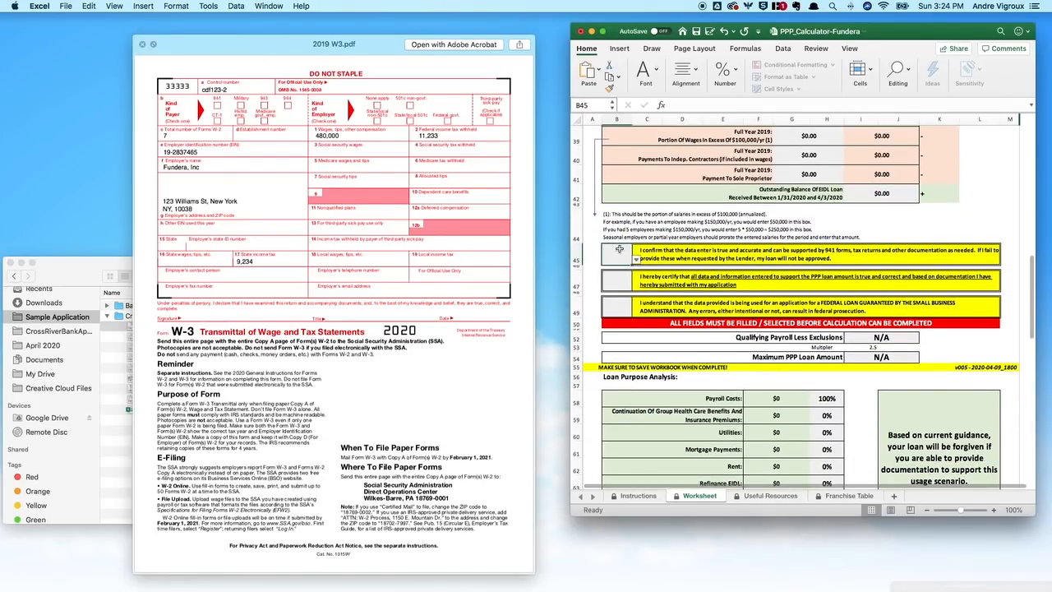
left_click(636, 259)
left_click(615, 297)
Step: Answer Yes to the second and third certifications, giving a $104,263.96 maximum loan
scroll(753, 265, "up", 6)
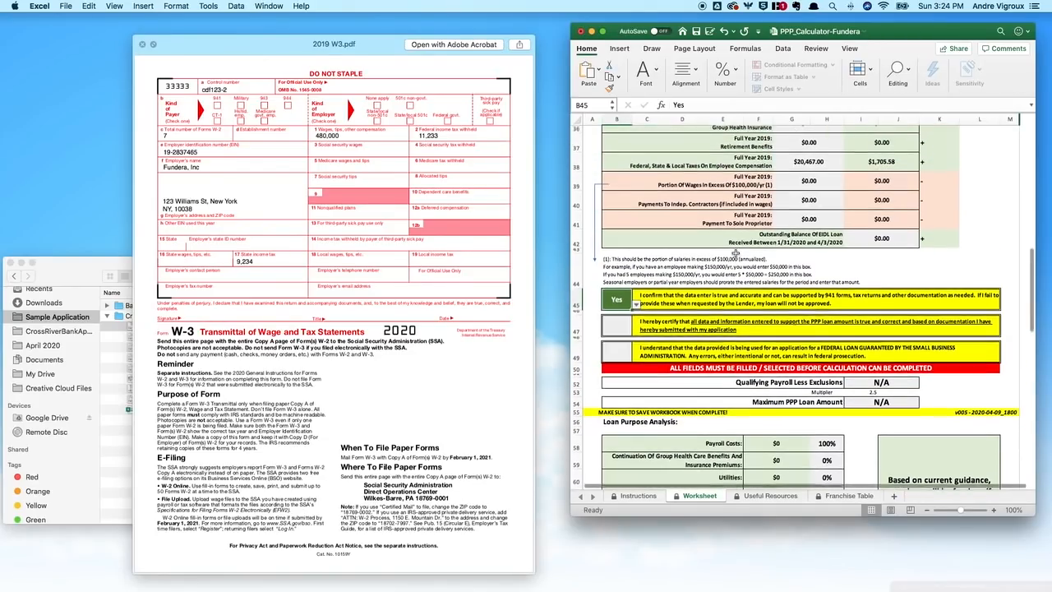
scroll(729, 318, "down", 5)
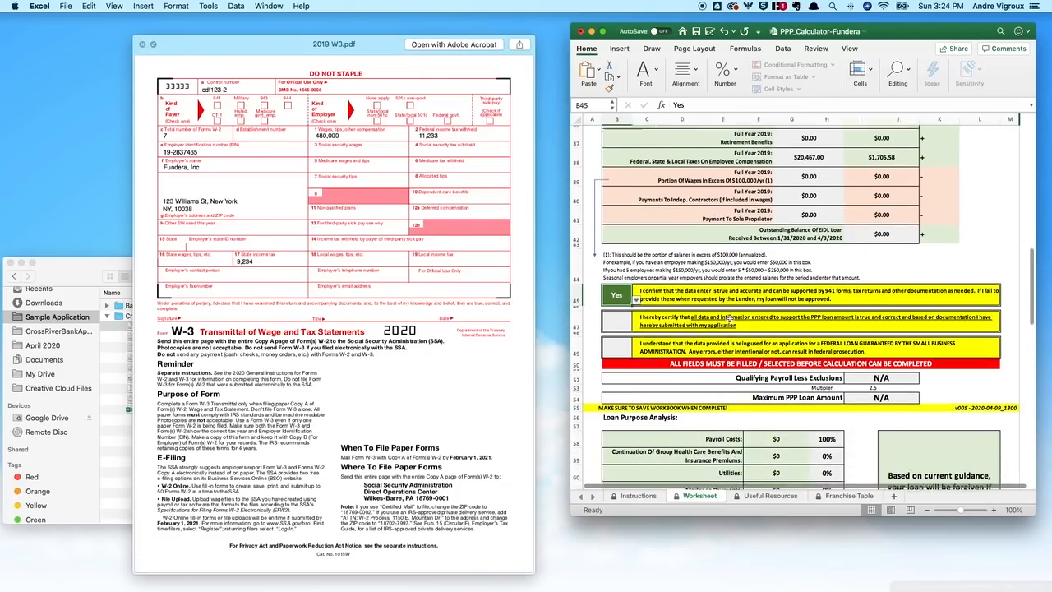
left_click(633, 308)
left_click(635, 309)
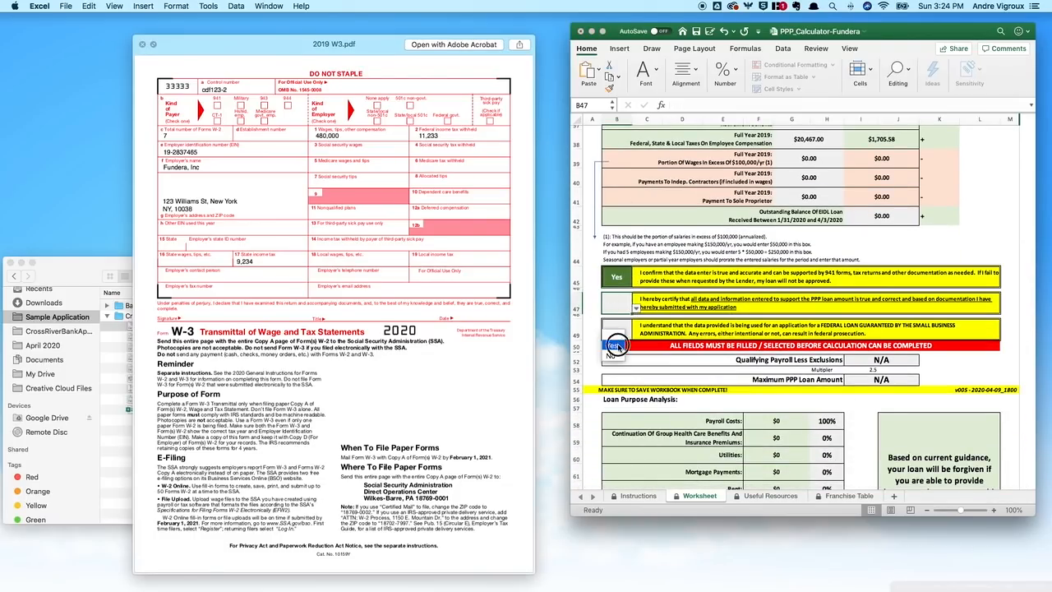
left_click(616, 333)
left_click(623, 331)
left_click(636, 335)
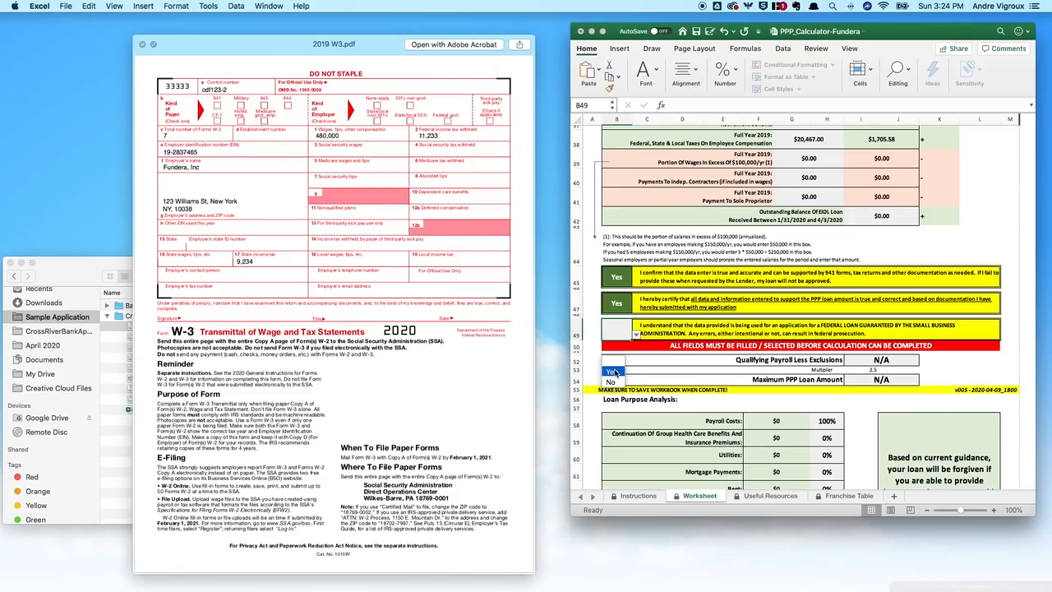
left_click(615, 370)
scroll(685, 332, "down", 3)
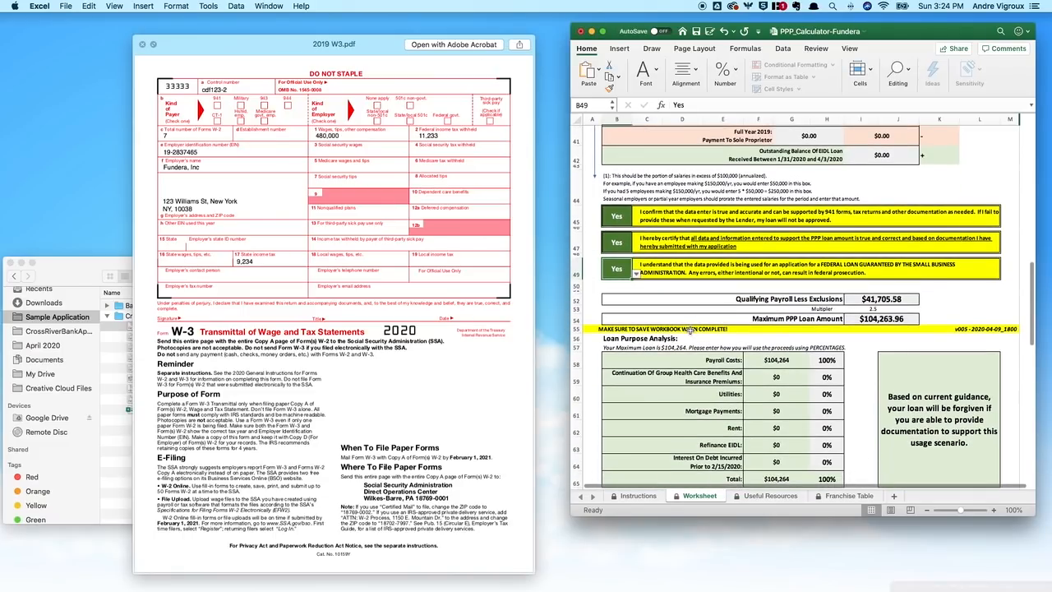
scroll(794, 284, "down", 3)
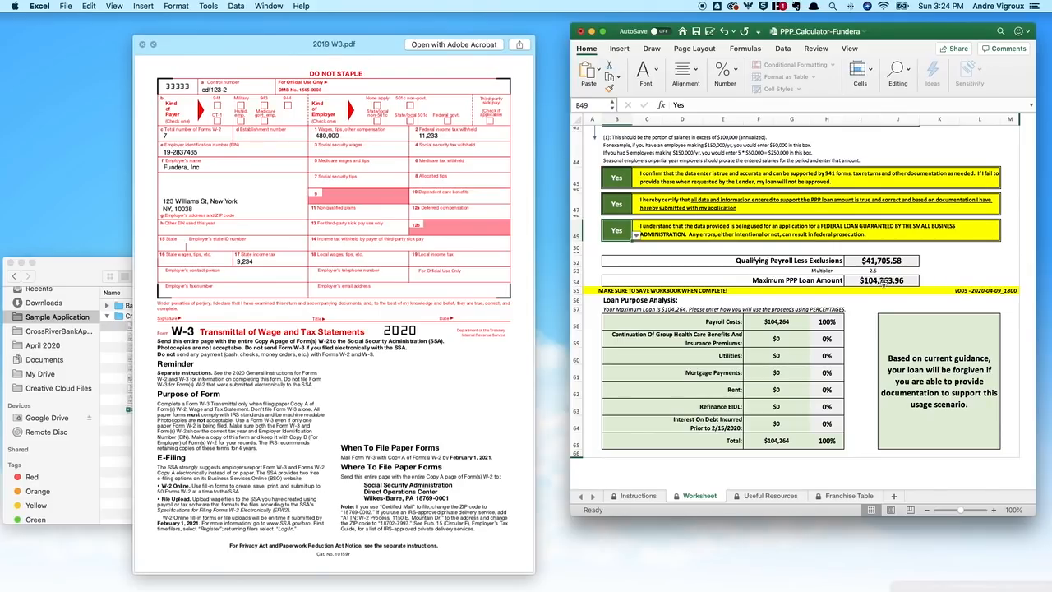
Step: Allocate 75% of the loan proceeds ($78,198) to Payroll Costs in H58
left_click(781, 321)
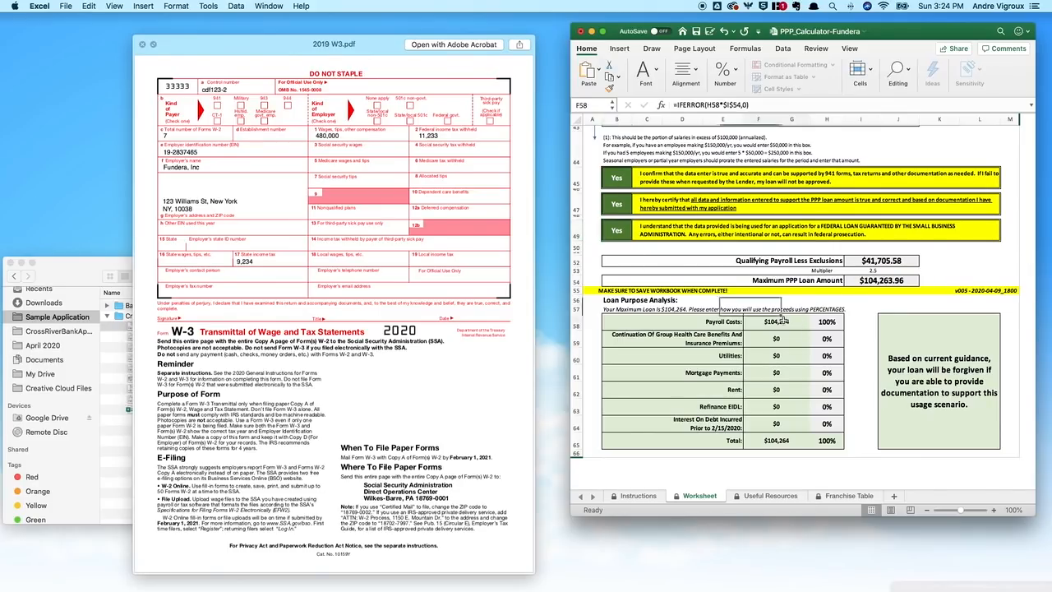
key("Tab")
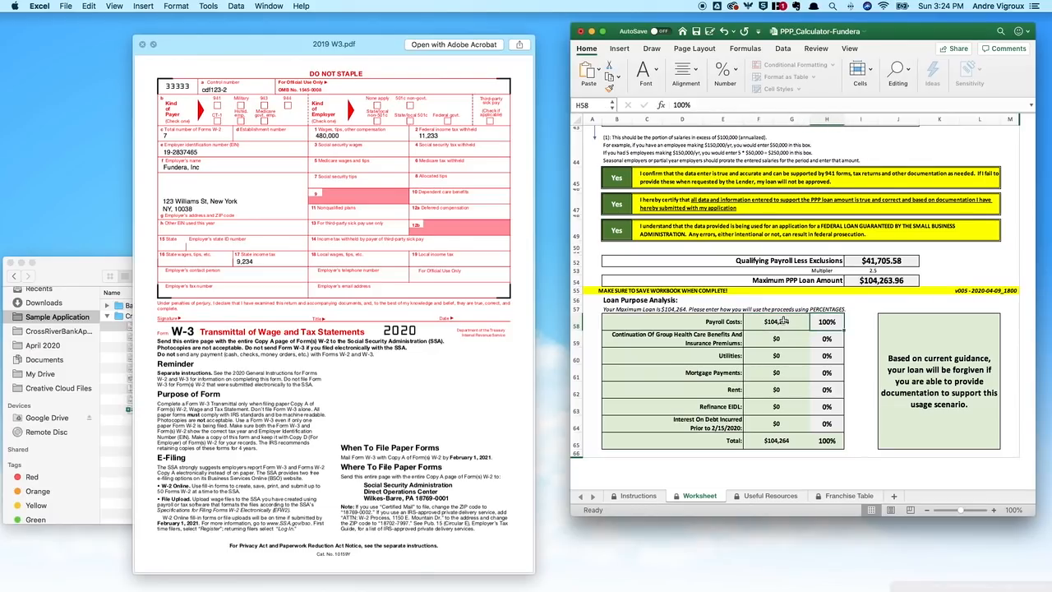
type("7500")
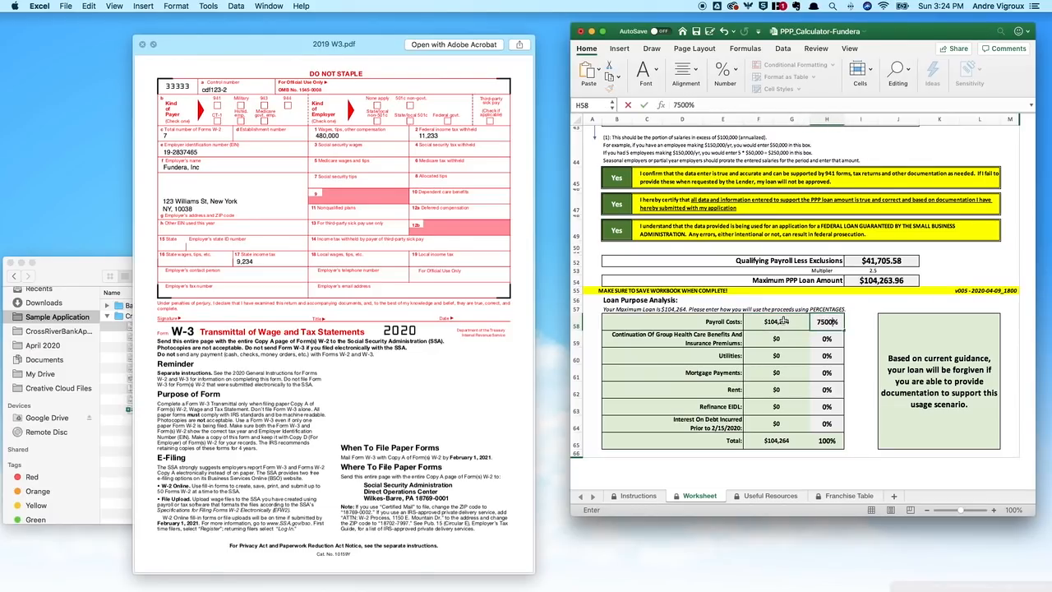
key("BackSpace")
key("BackSpace")
key("Return")
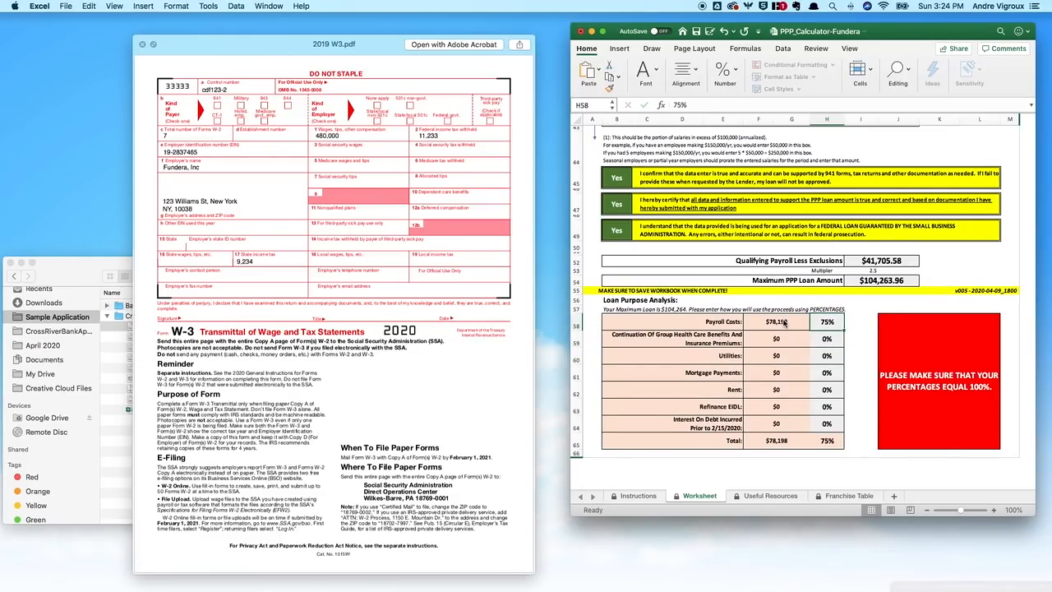
key("Down")
key("Down")
key("Down")
Step: Enter 25% for rent so the loan purposes total 100%
type("25")
key("Return")
key("Up")
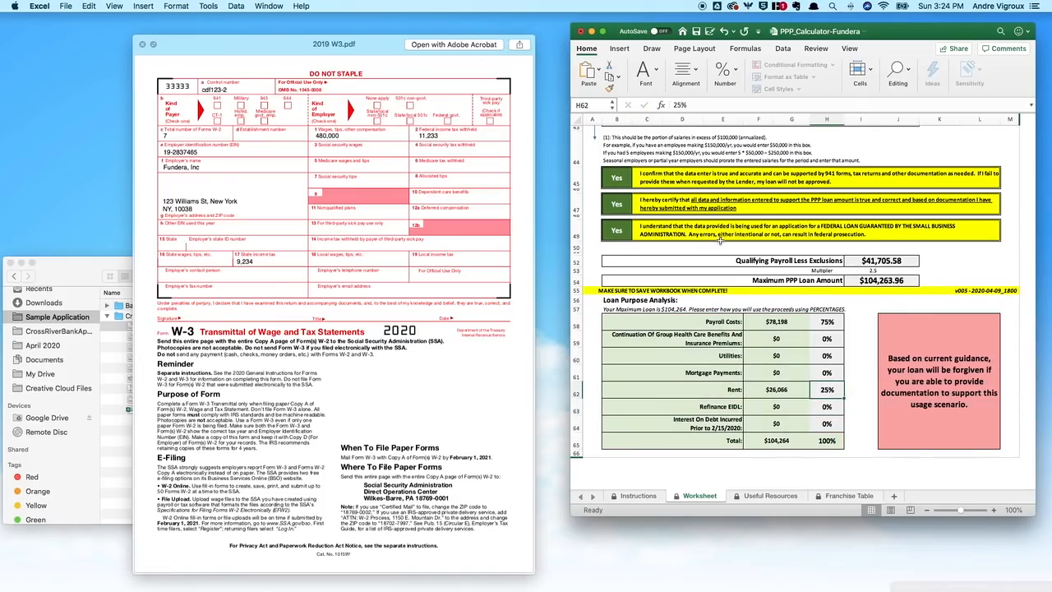
scroll(720, 239, "up", 15)
Step: Save PPP_Calculator-Fundera.xlsx, minimize Excel, and close the W-3 preview
left_click(697, 32)
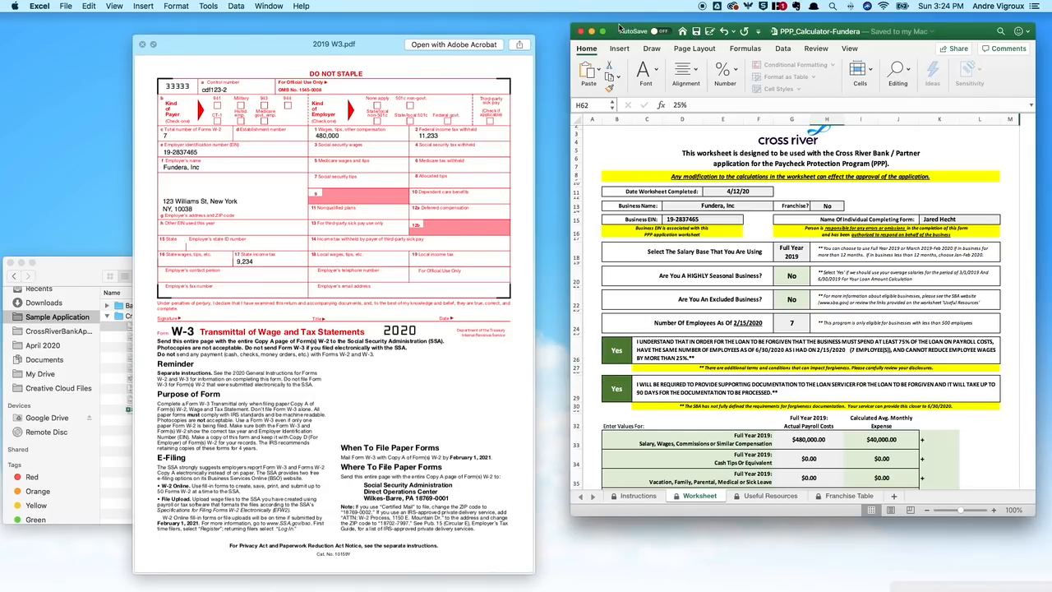
left_click(591, 31)
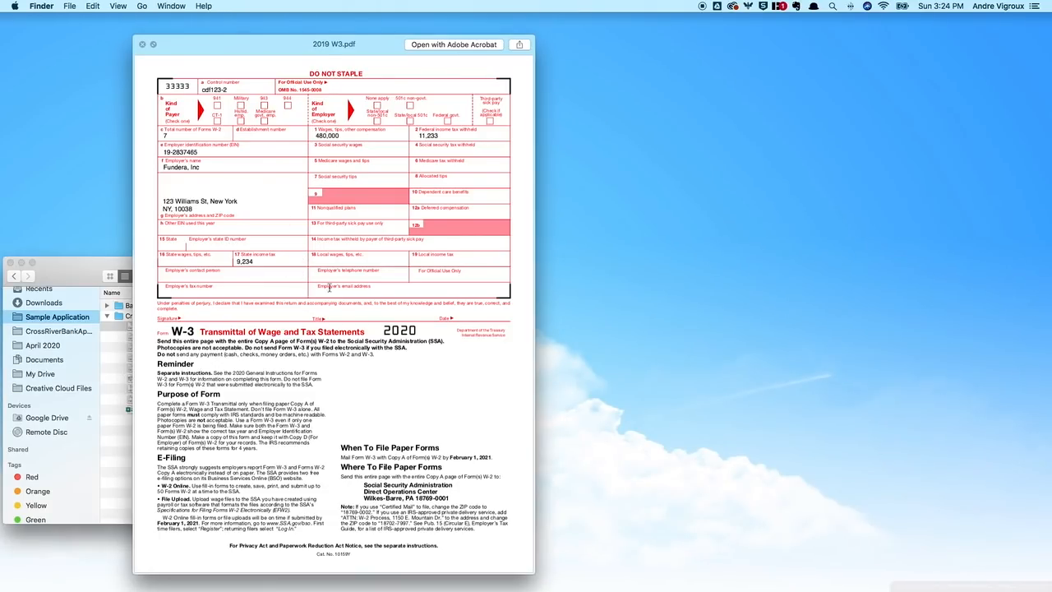
key("space")
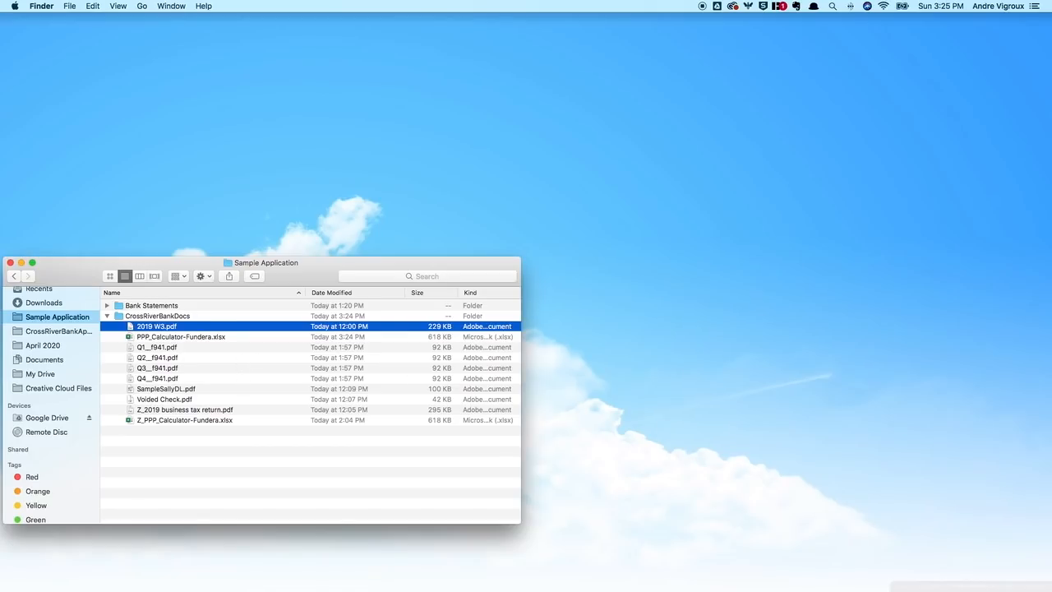
Step: Bring the Fundera application page forward and move the Finder window lower
left_click(1046, 587)
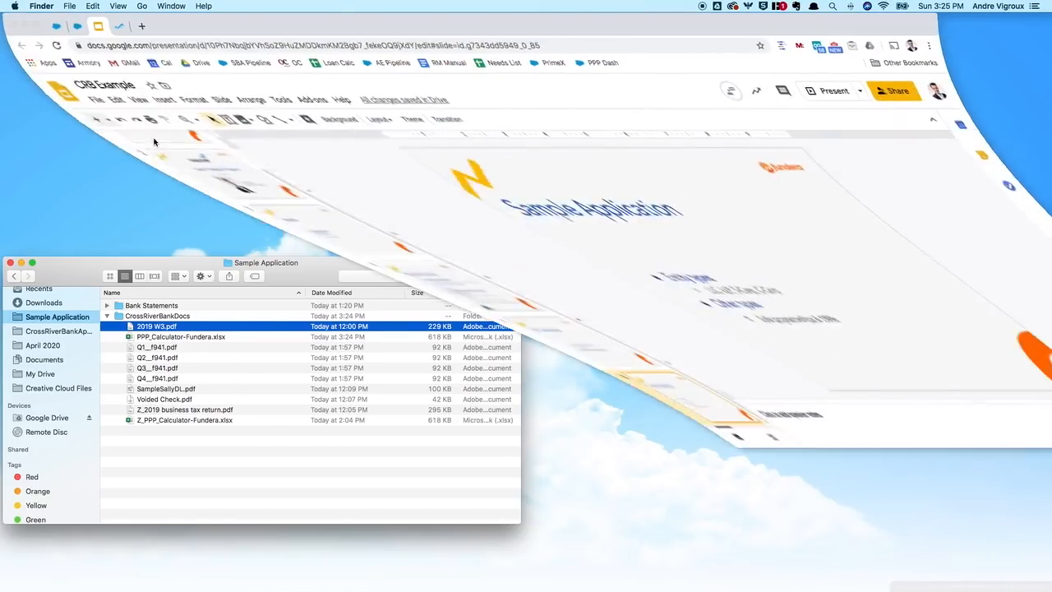
left_click(118, 27)
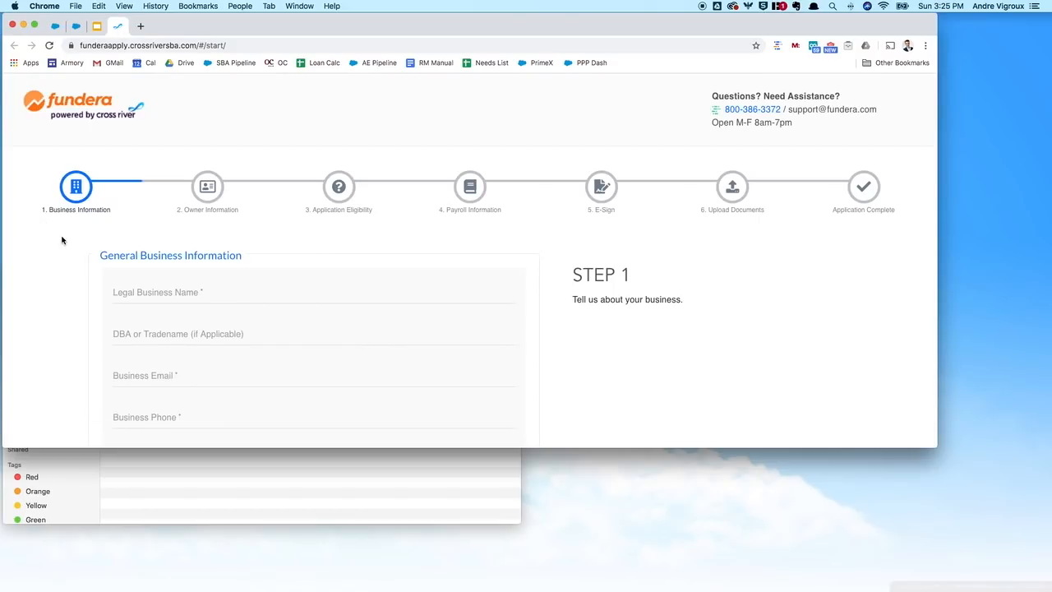
left_click(194, 469)
left_click_drag(175, 259, 181, 303)
left_click(206, 234)
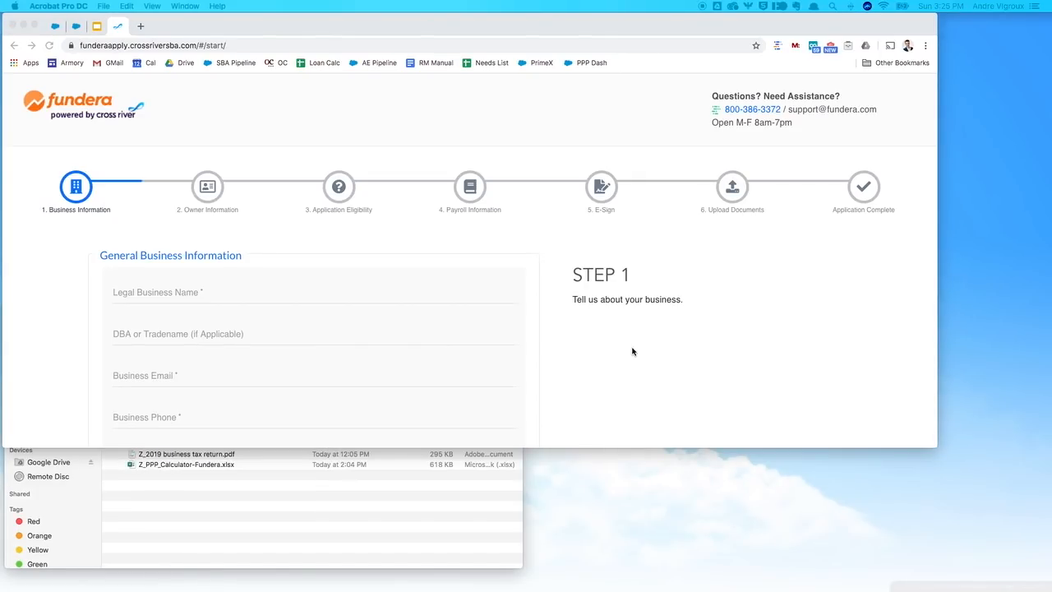
Step: Enter Fundera, Inc as the legal business name and fill in the business e-mail
left_click(205, 289)
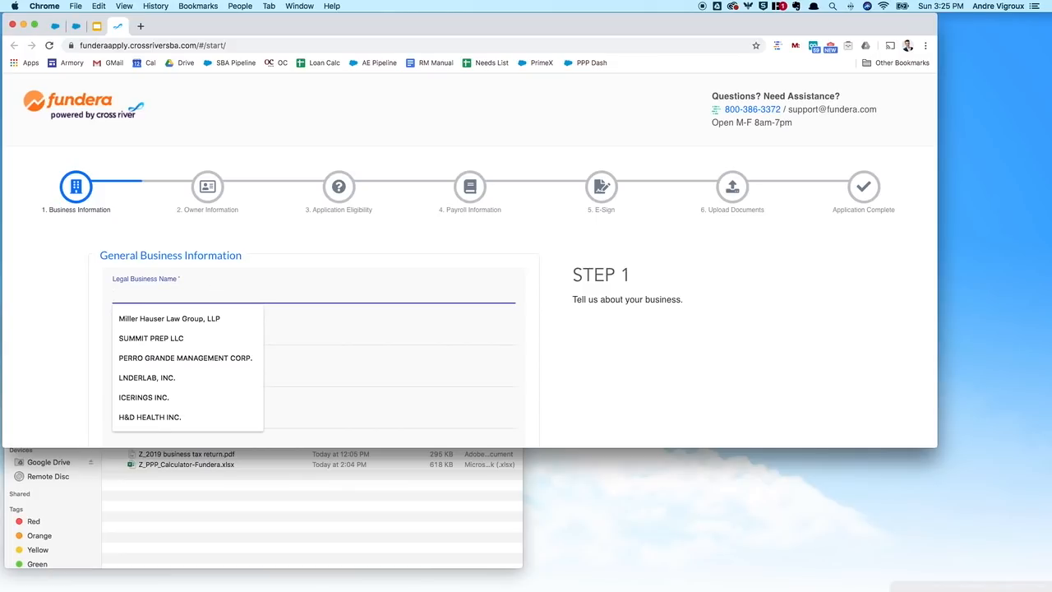
type("Fundera, Inc")
key("Tab")
key("Tab")
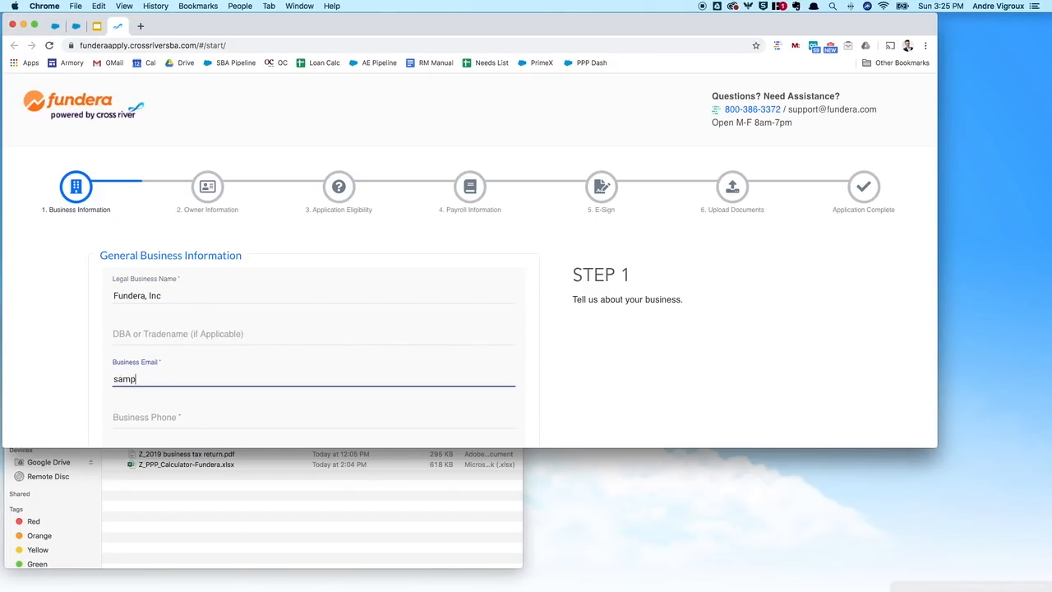
key("Tab")
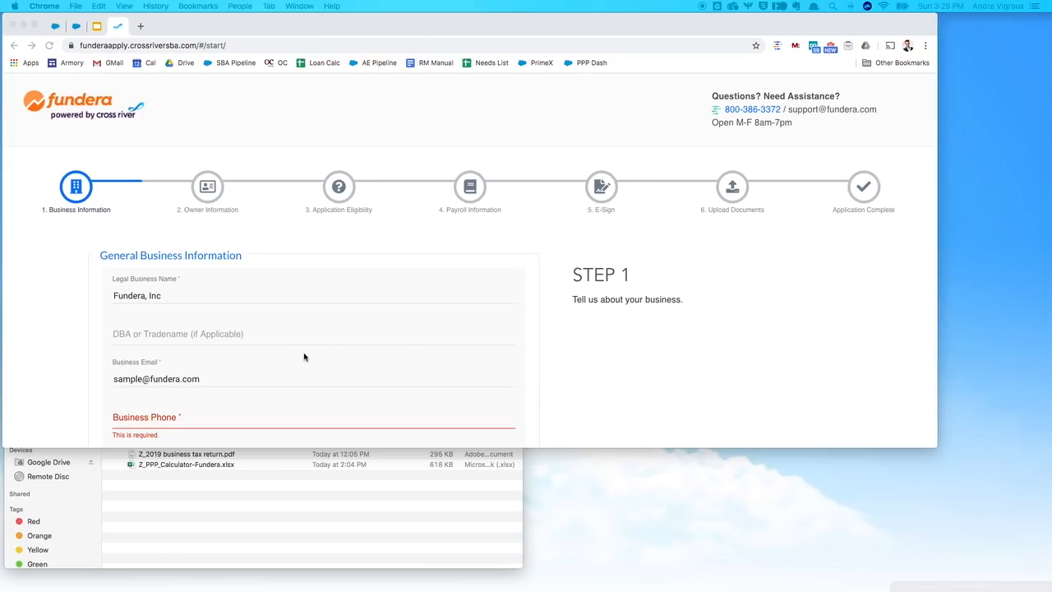
Step: Paste the business phone number and choose C-Corp as the entity type
scroll(292, 351, "down", 2)
left_click(265, 356)
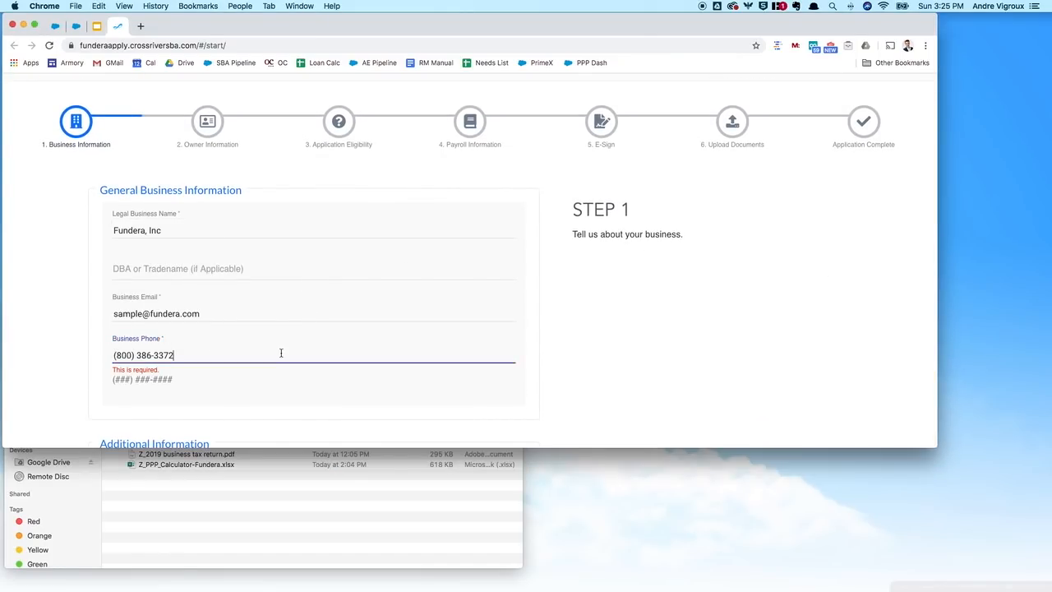
scroll(417, 359, "down", 4)
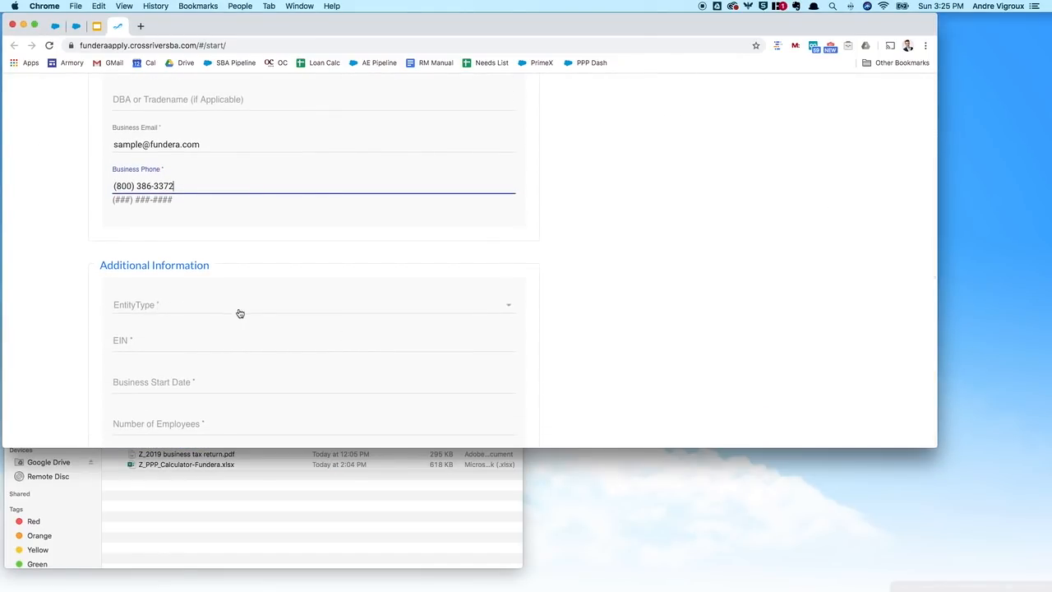
scroll(247, 312, "down", 1)
left_click(183, 253)
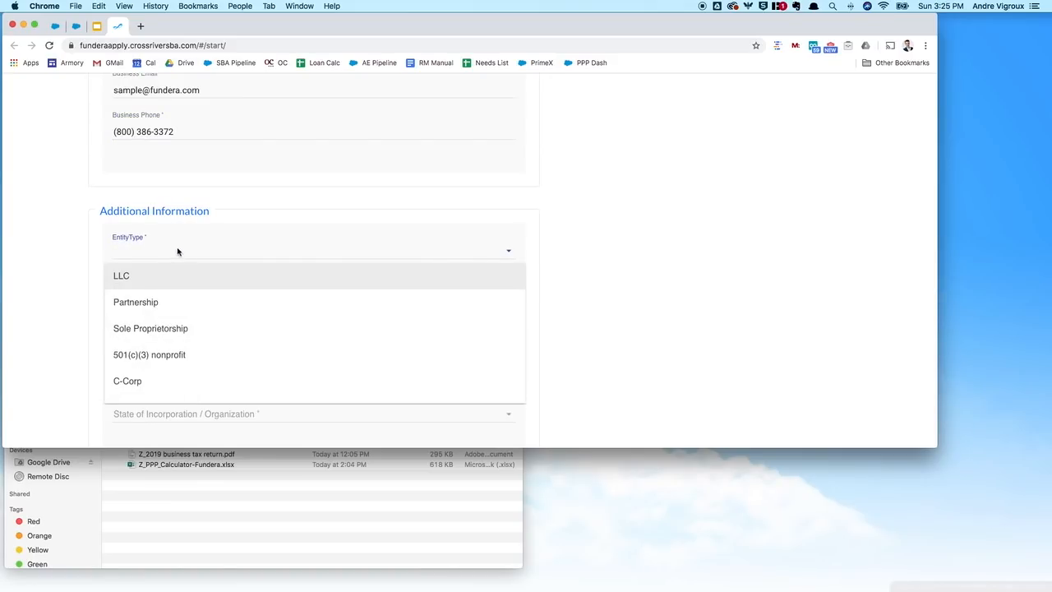
scroll(231, 328, "down", 2)
left_click(144, 355)
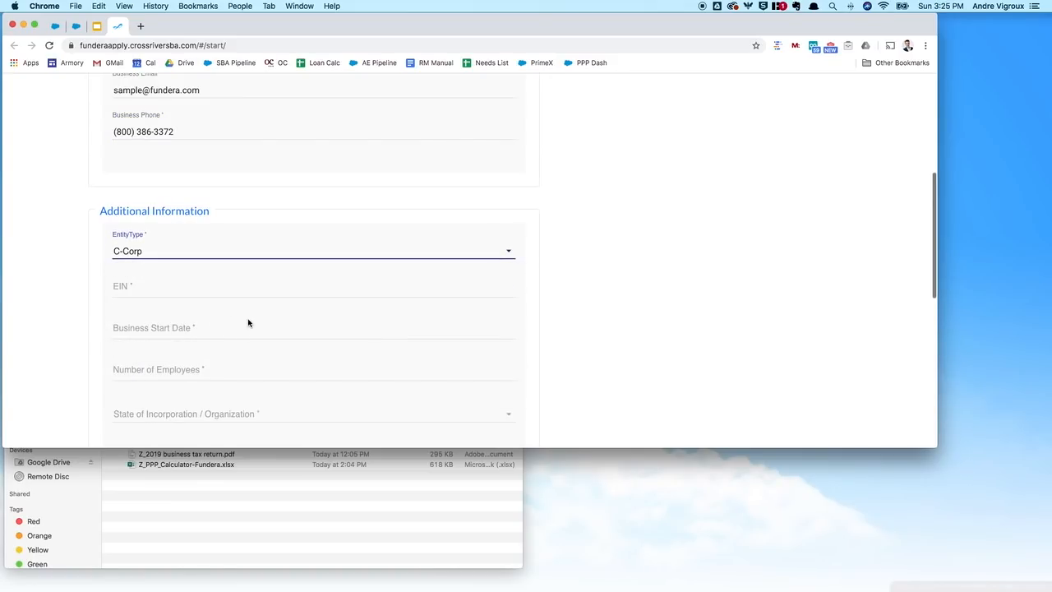
Step: Enter the business EIN and a business start date of 09/2013
scroll(213, 296, "down", 1)
left_click(173, 270)
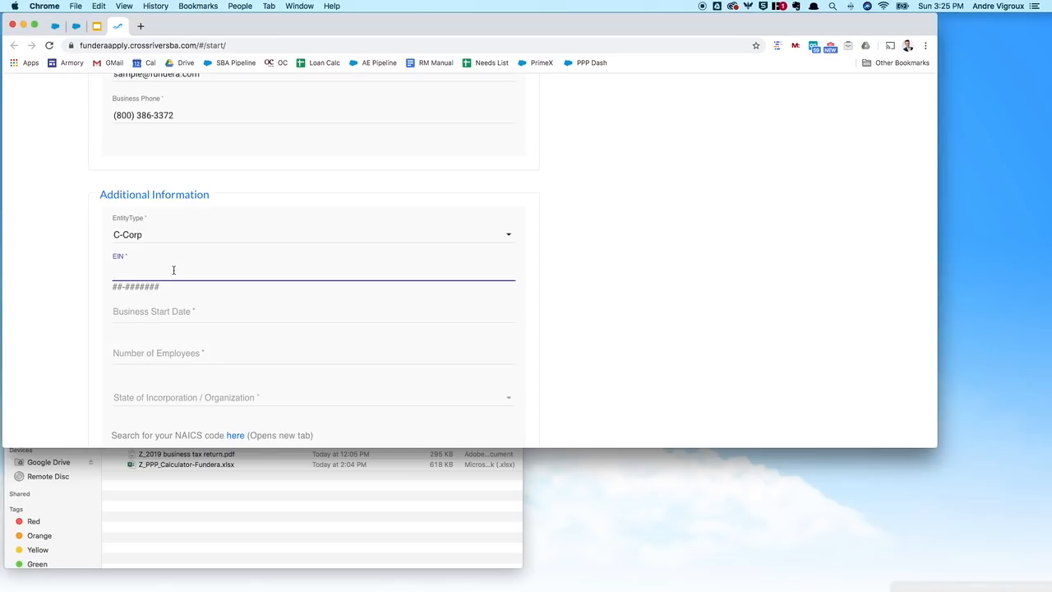
key("Tab")
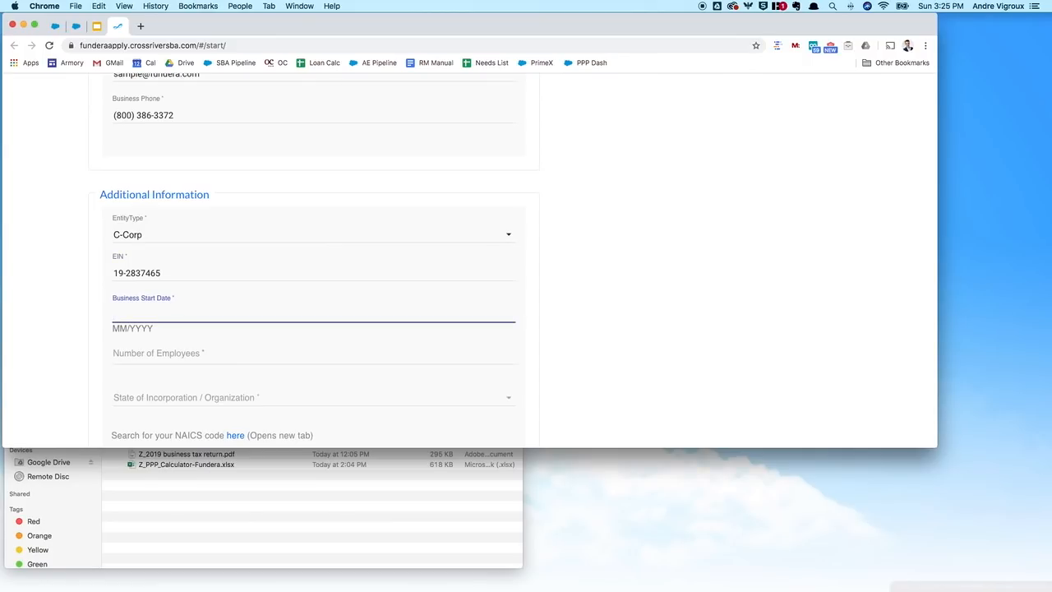
type("09")
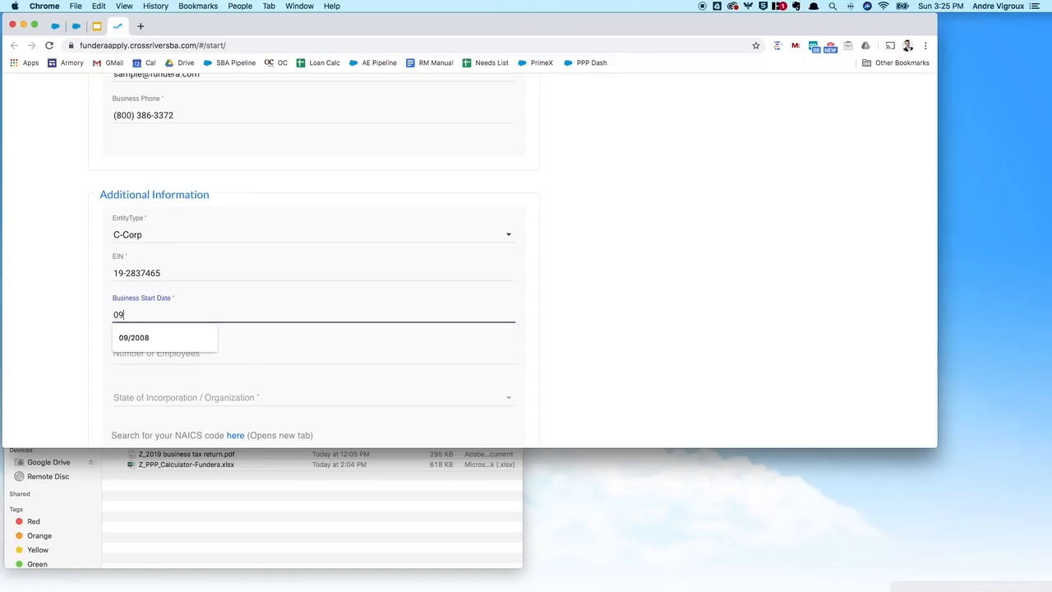
type("/2013")
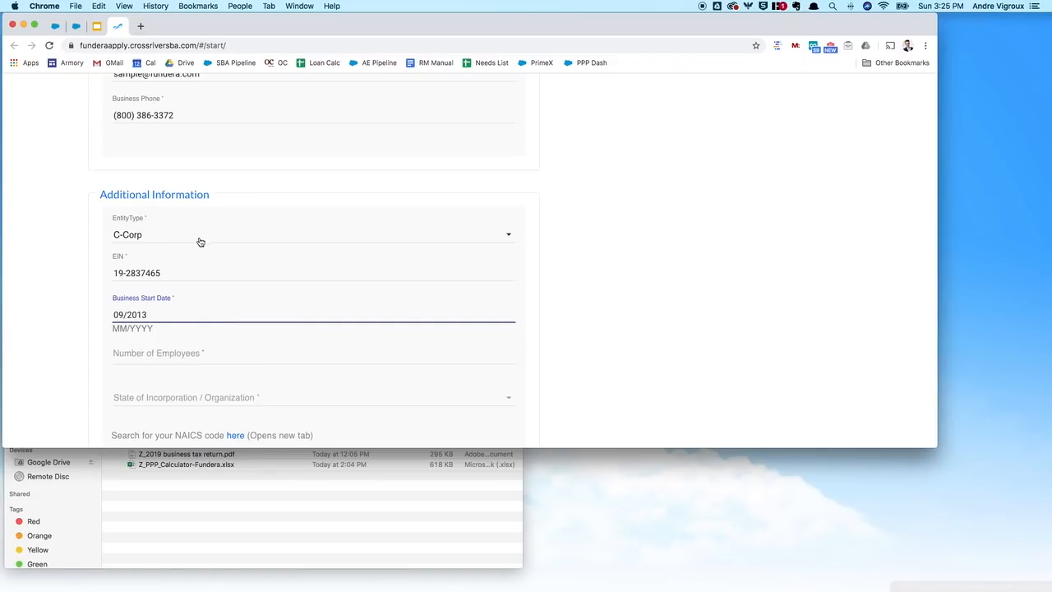
Step: Enter 7 employees and choose Delaware as the state of incorporation
scroll(222, 263, "down", 2)
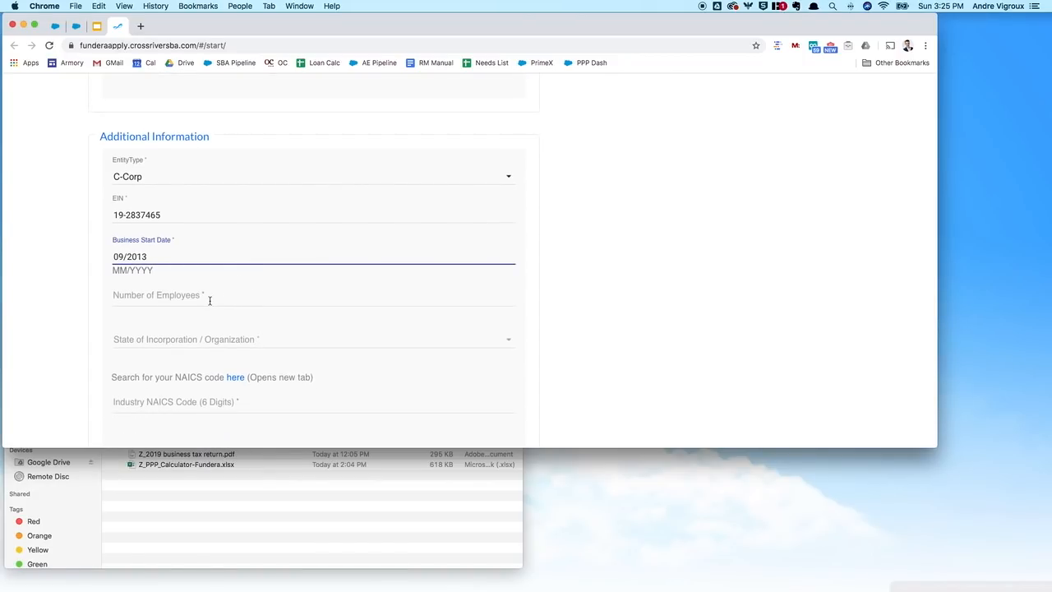
left_click(218, 297)
type("7")
scroll(321, 302, "down", 1)
left_click(295, 306)
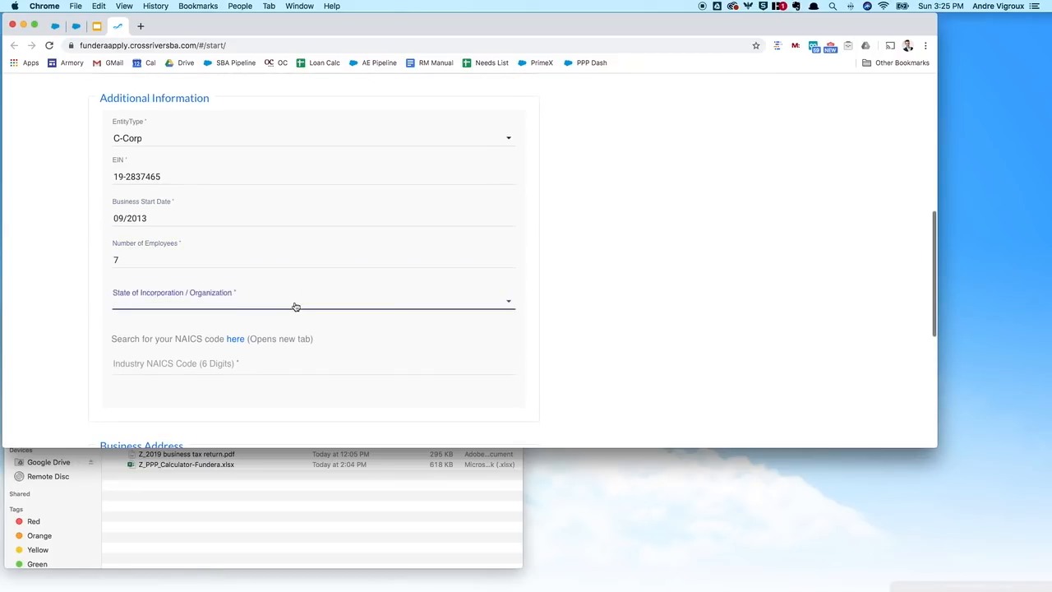
key("d")
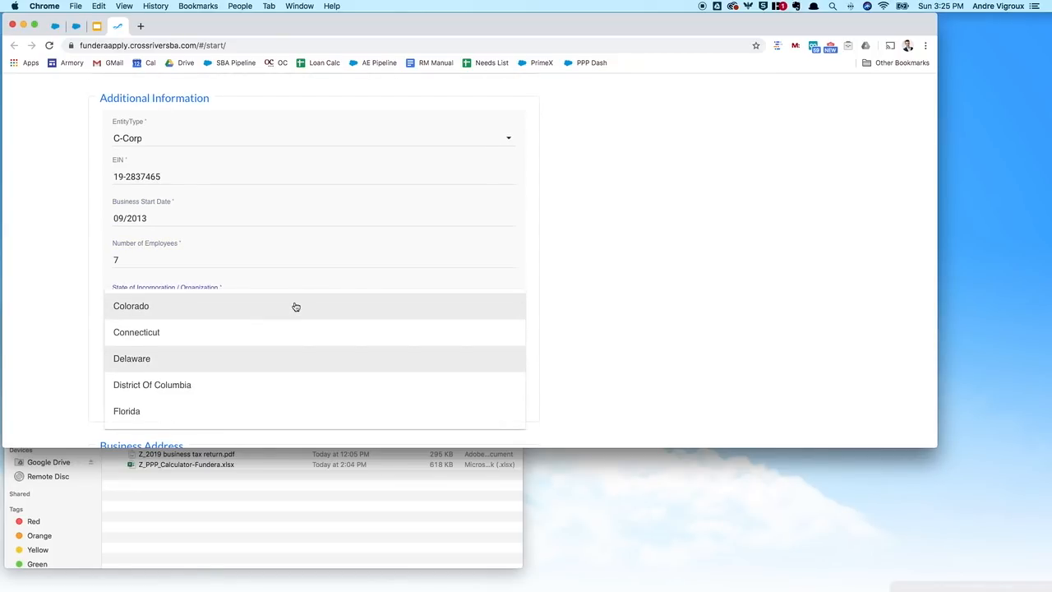
left_click(214, 356)
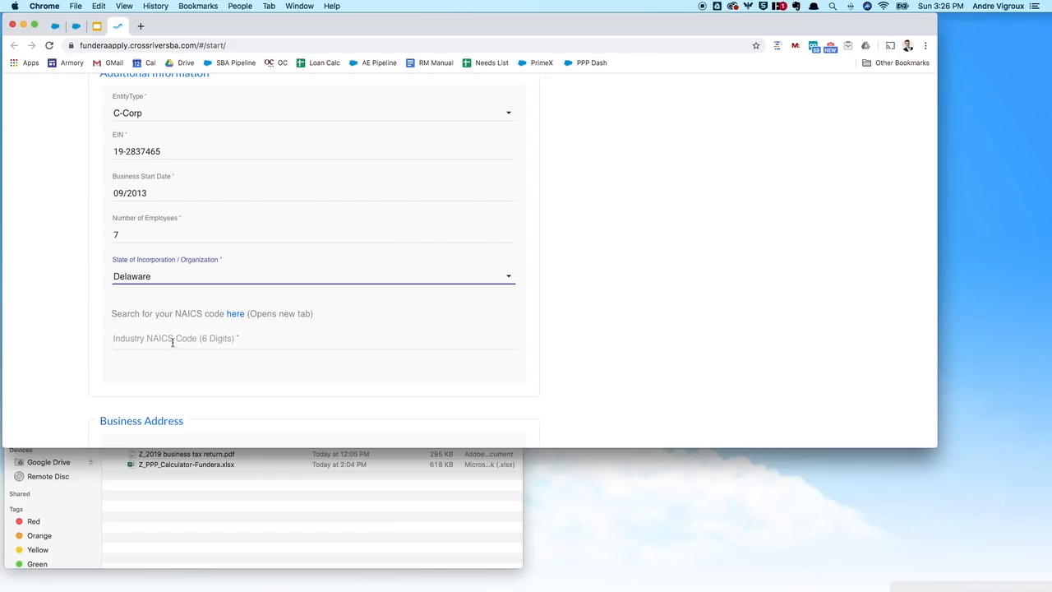
Step: Search SICCODE.com's NAICS lookup for 'electrical contractors'
left_click(236, 315)
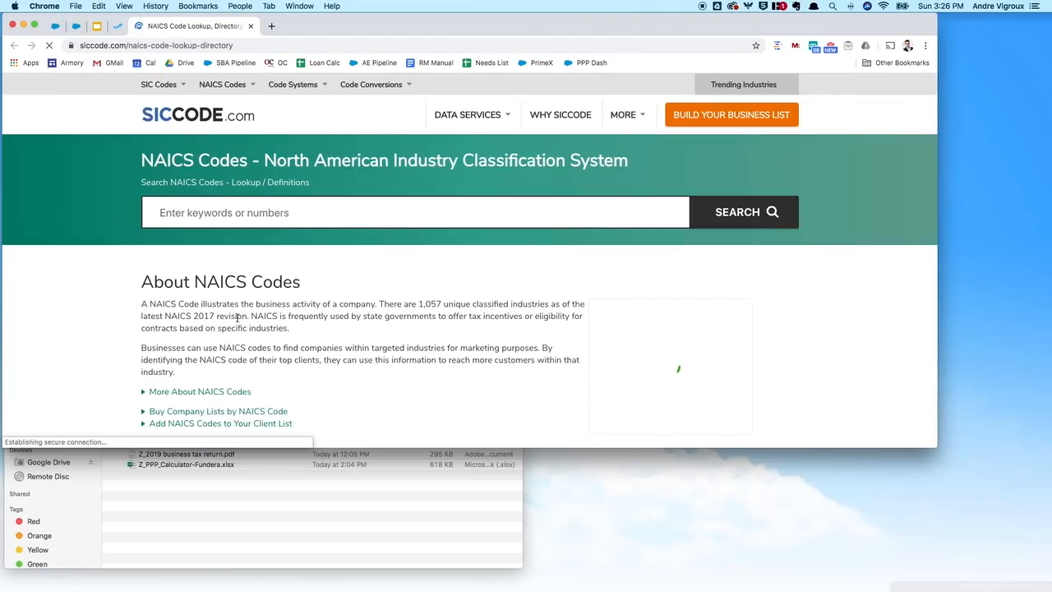
left_click(219, 215)
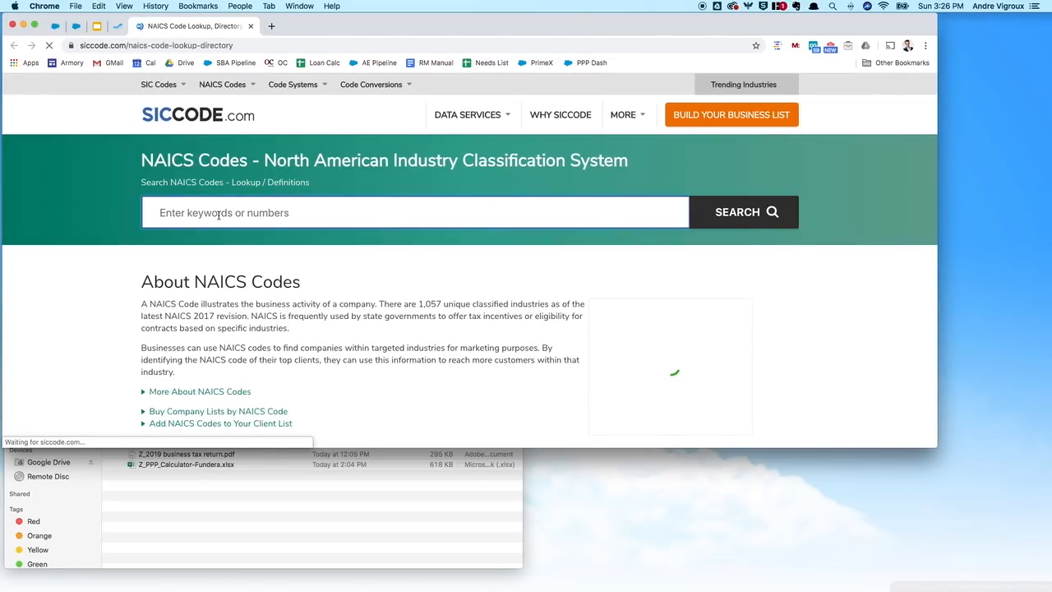
type("elec")
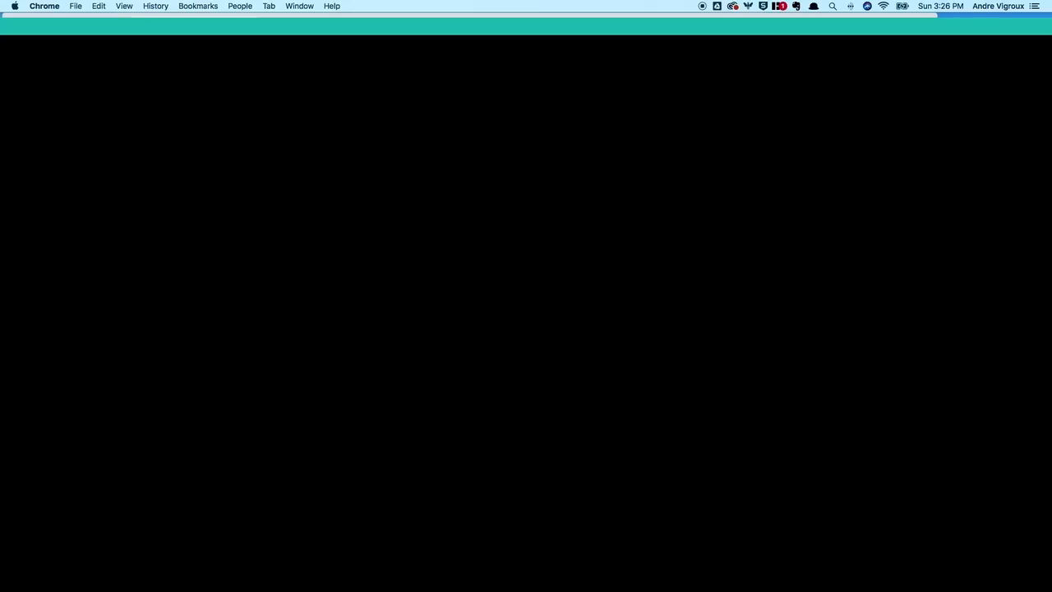
type("elec")
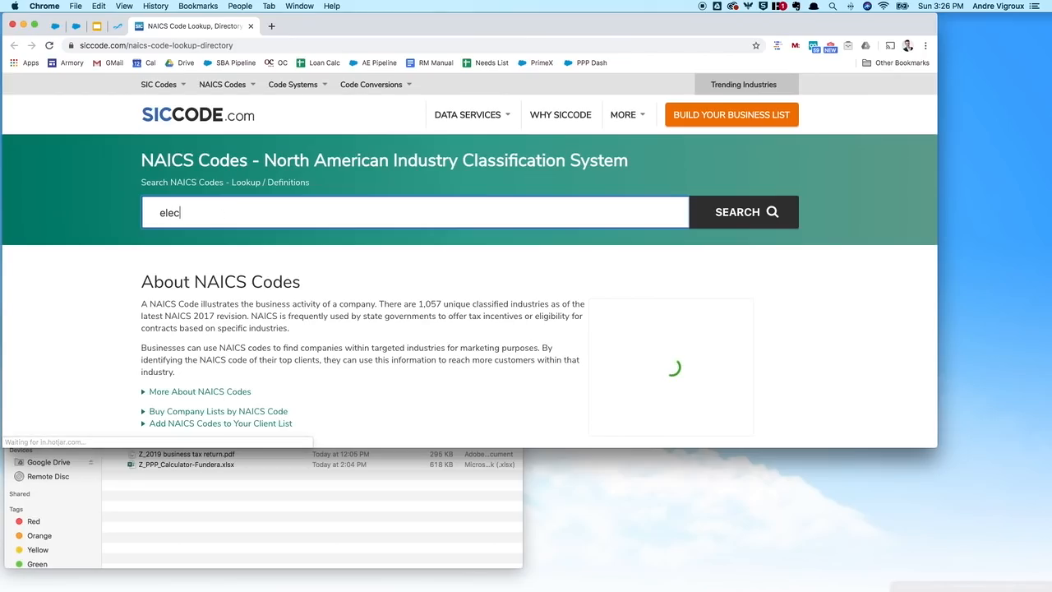
type("trical contractors")
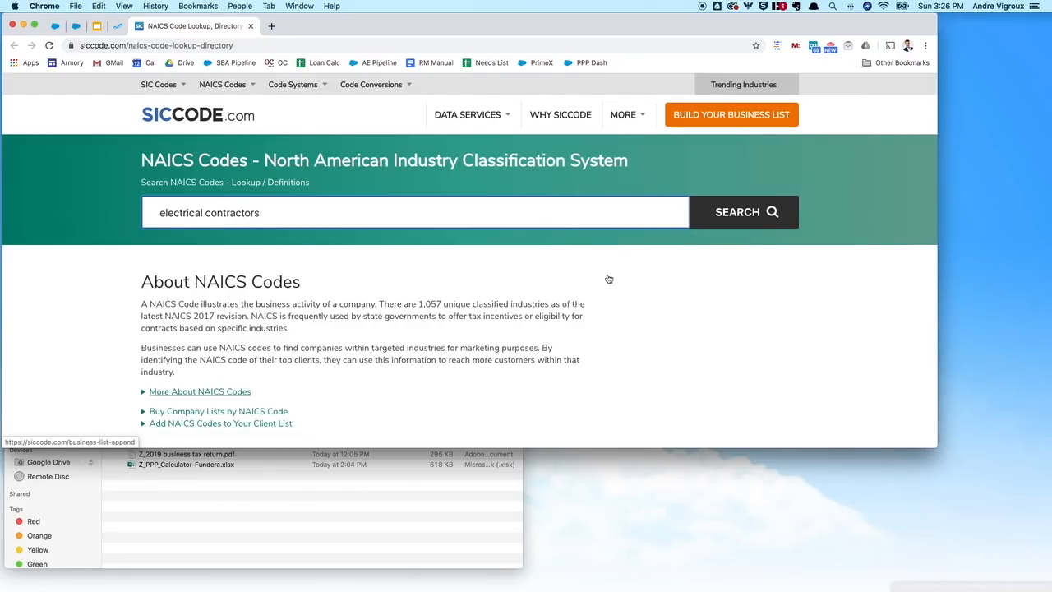
left_click(730, 220)
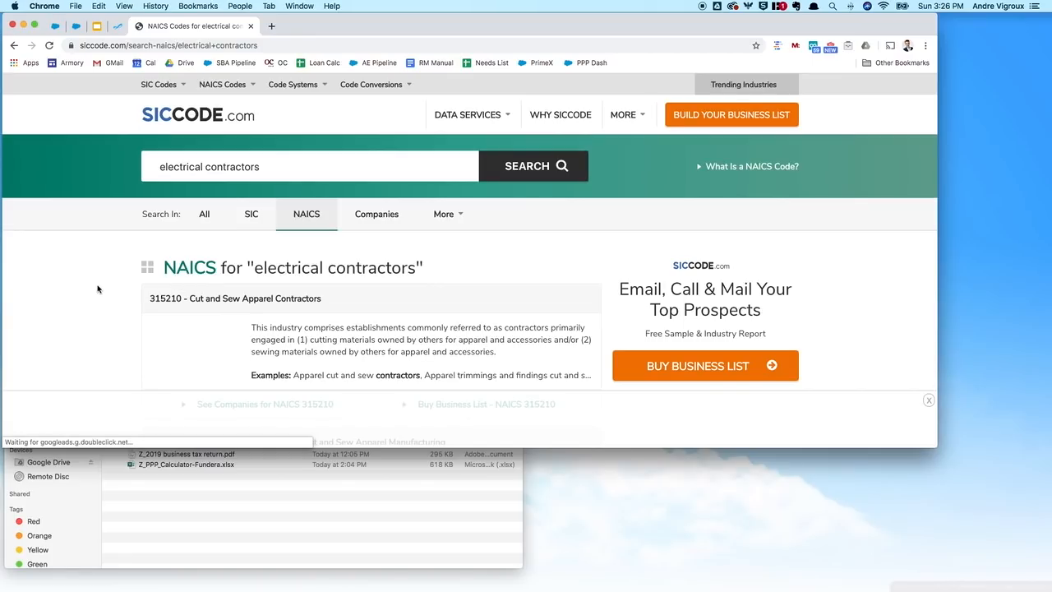
Step: Find 238212 Nonresidential Electrical Contractors and enter 238212 as the application's NAICS code
scroll(97, 289, "down", 5)
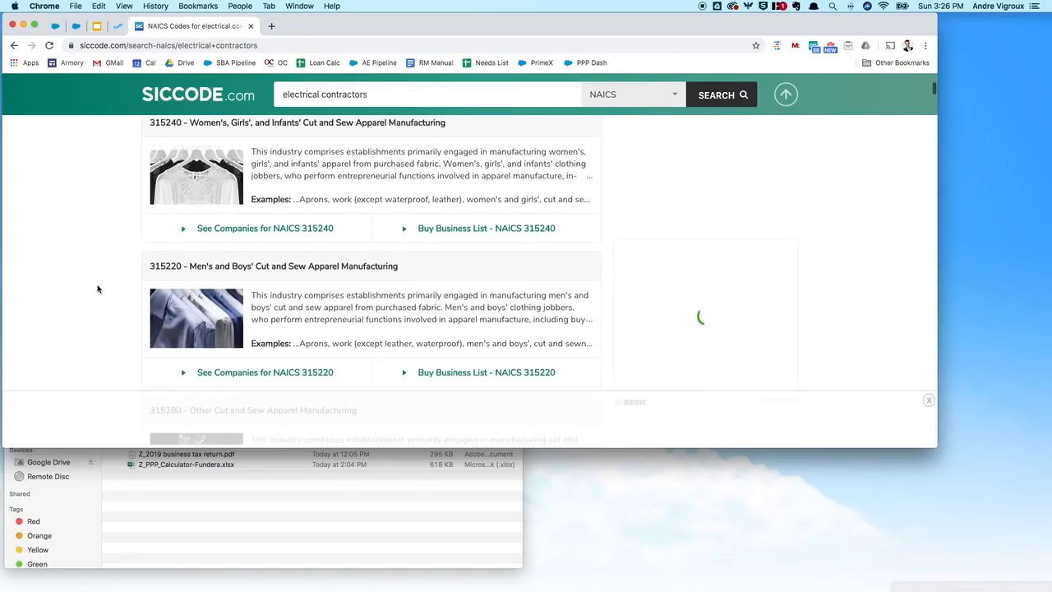
scroll(97, 289, "down", 3)
scroll(97, 288, "down", 5)
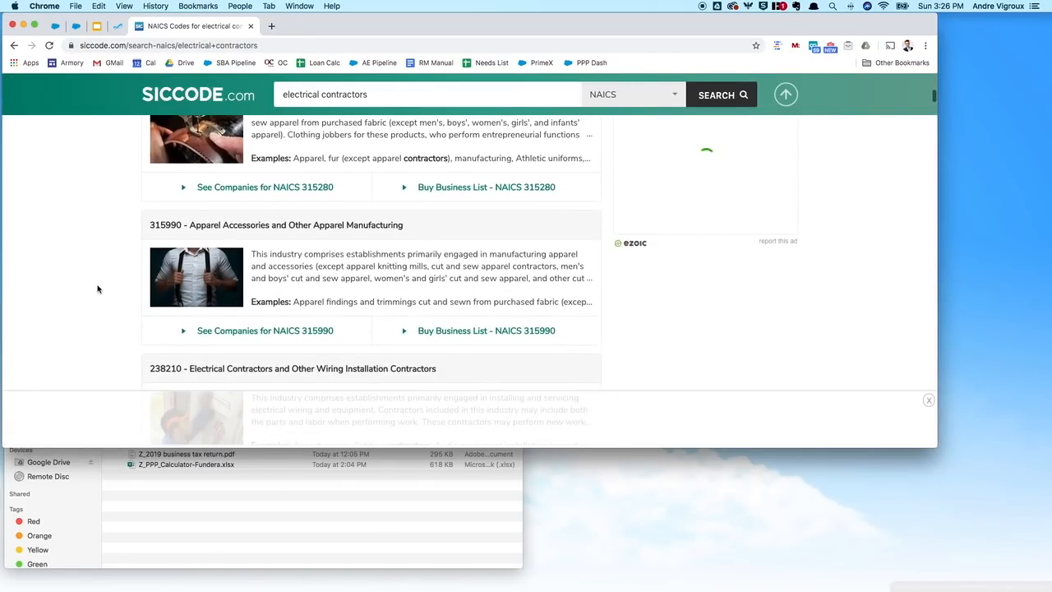
scroll(97, 288, "down", 3)
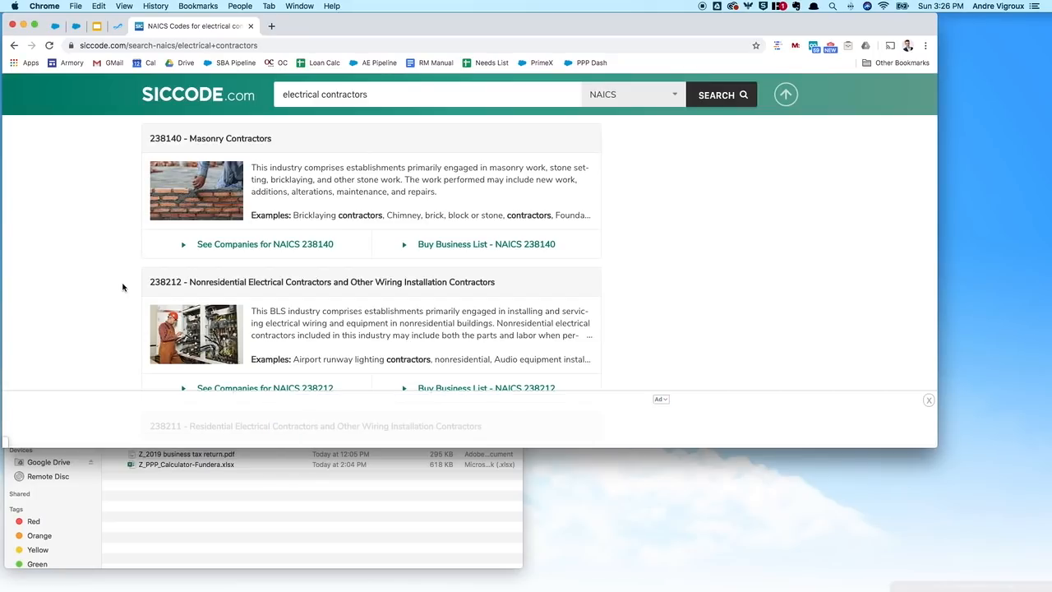
left_click(118, 26)
left_click(148, 343)
type("238212")
Step: Fill in the business street address from the suggestion and advance to owner information
left_click(678, 294)
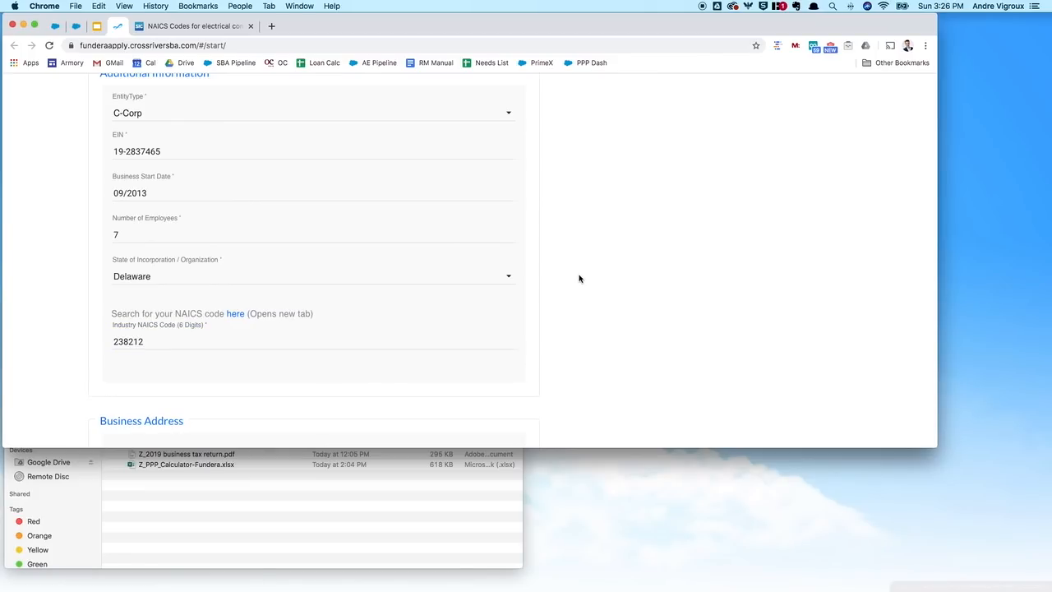
scroll(581, 280, "down", 5)
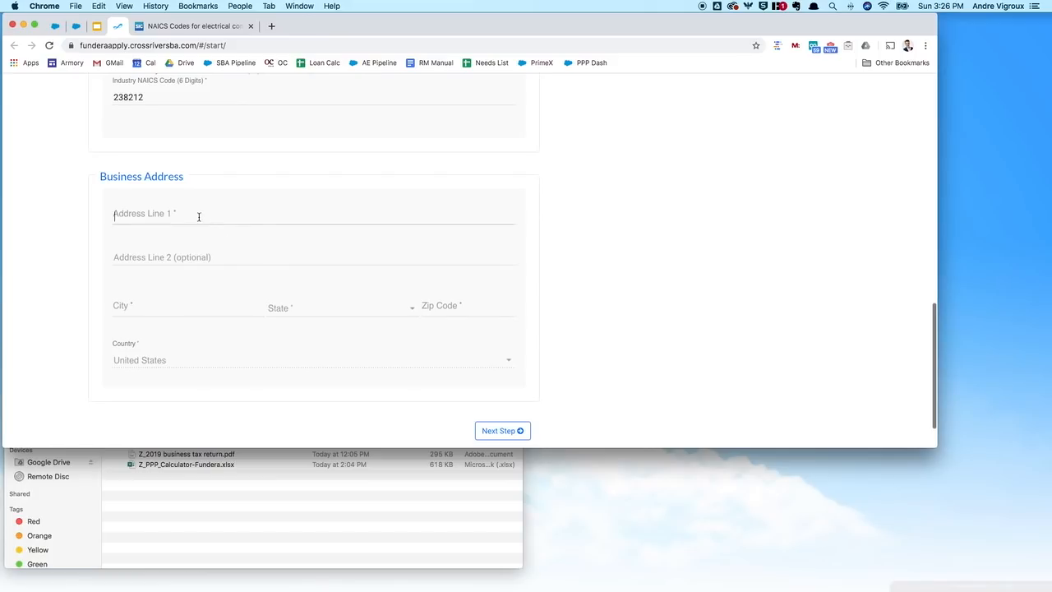
left_click(199, 216)
type("123 William")
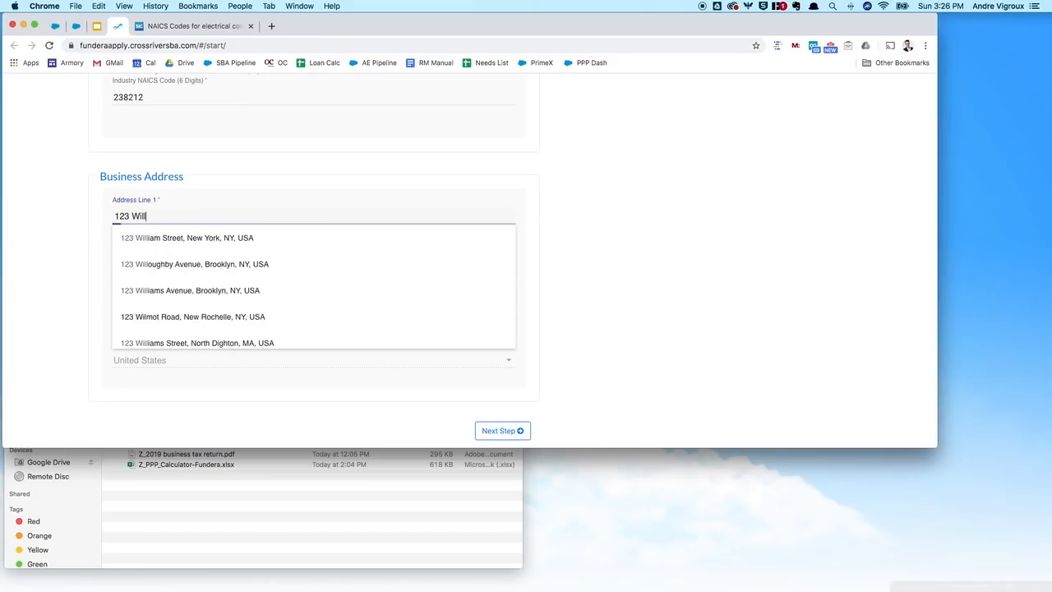
left_click(243, 237)
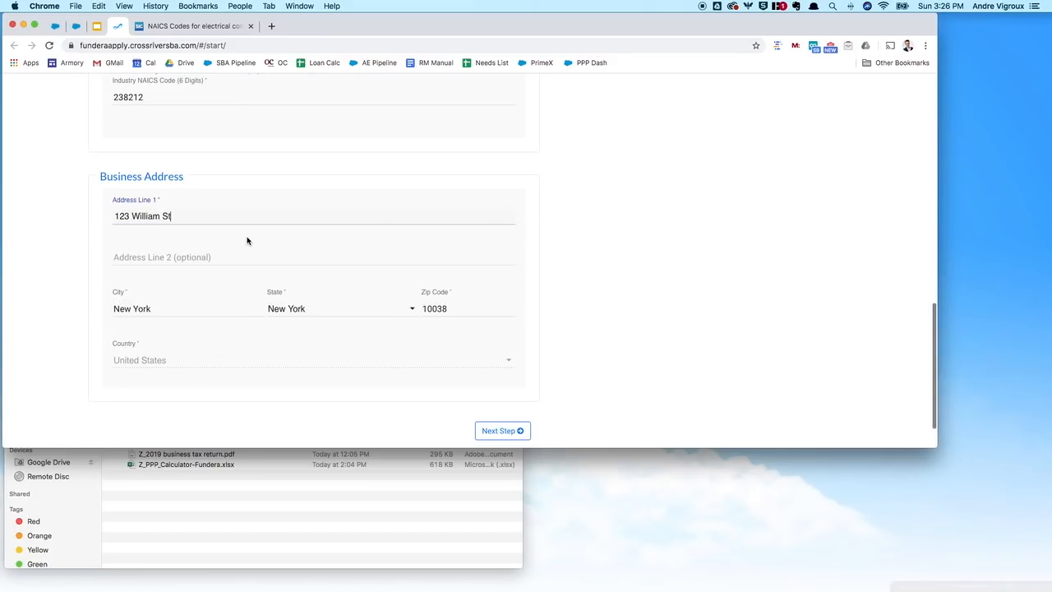
left_click(515, 432)
Step: Enter the owner's first and last name
scroll(476, 355, "down", 3)
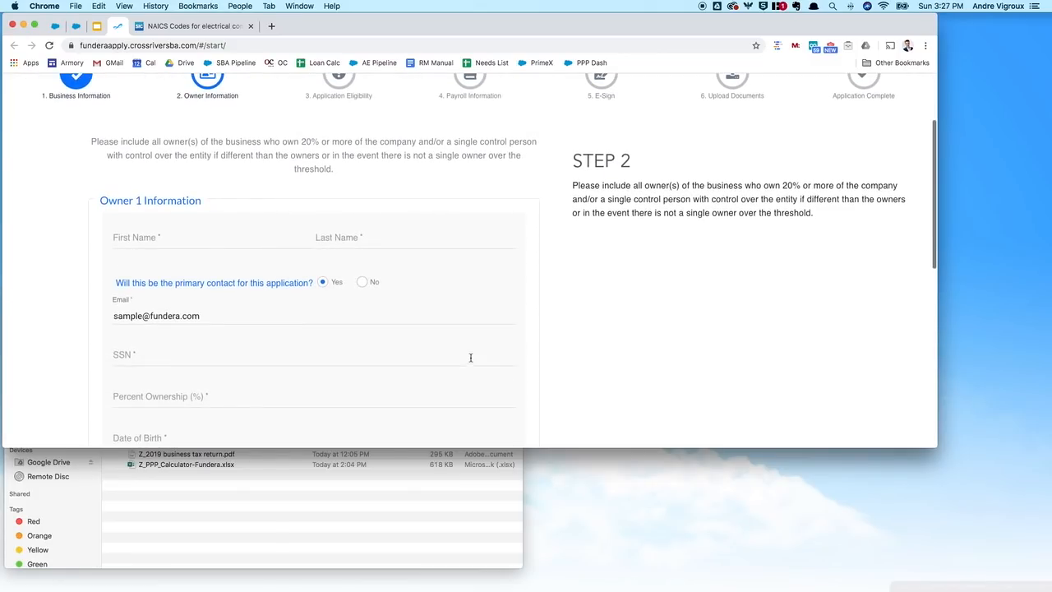
scroll(518, 351, "down", 2)
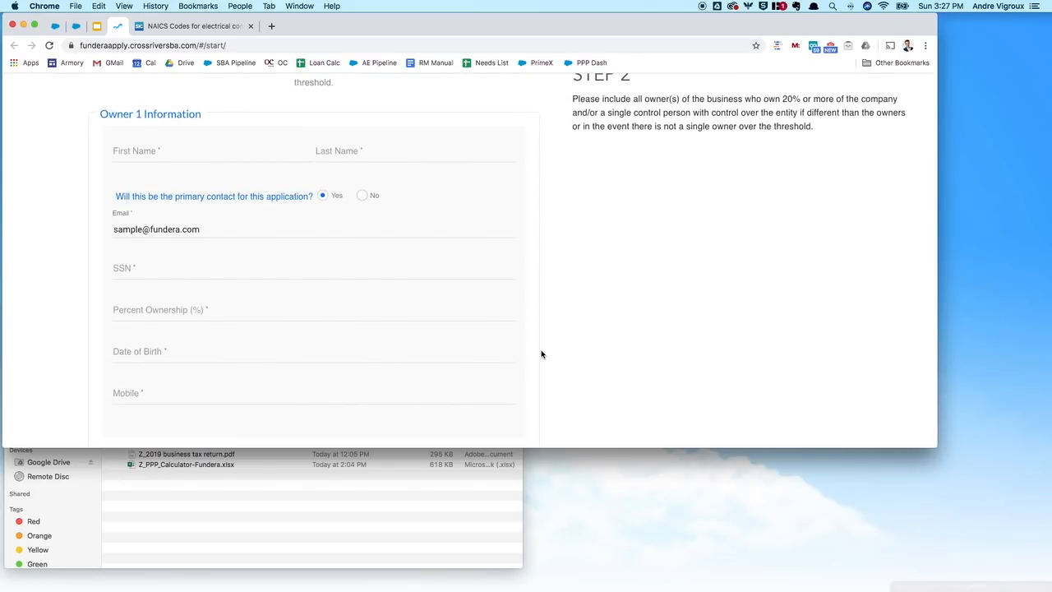
scroll(712, 280, "up", 1)
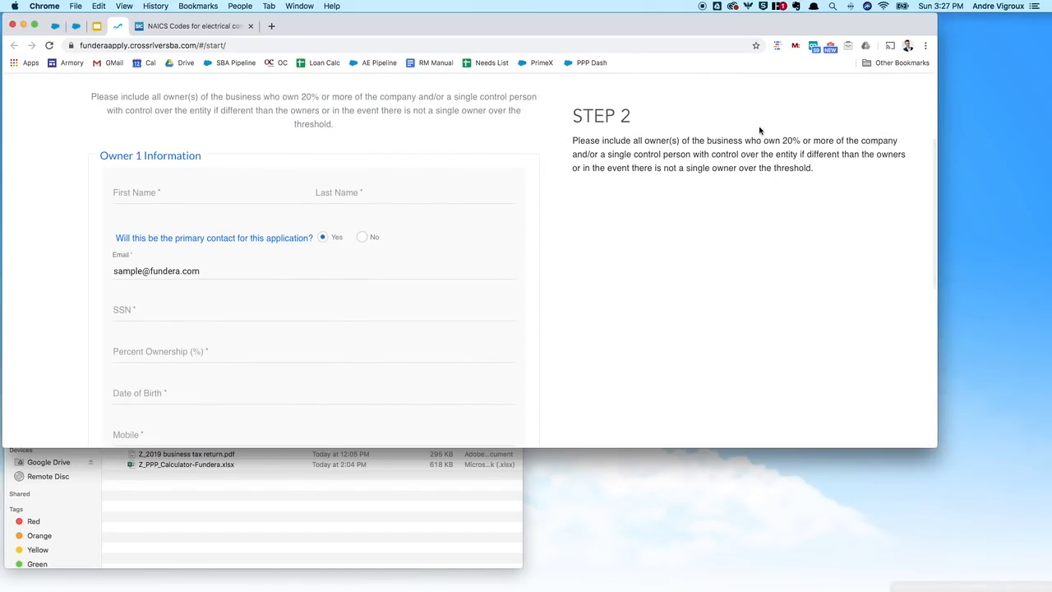
left_click(127, 194)
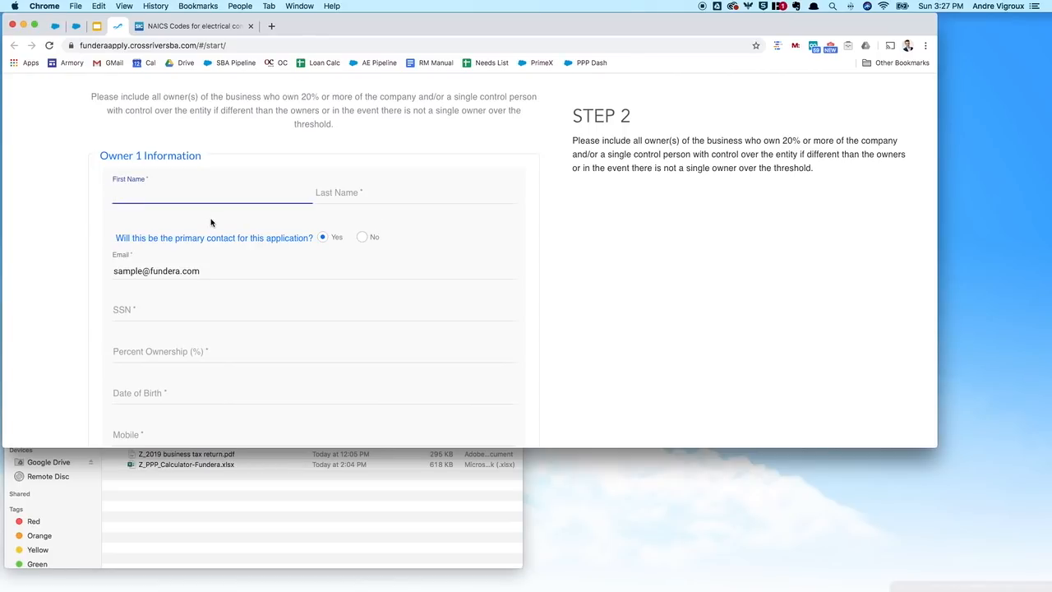
key("Tab")
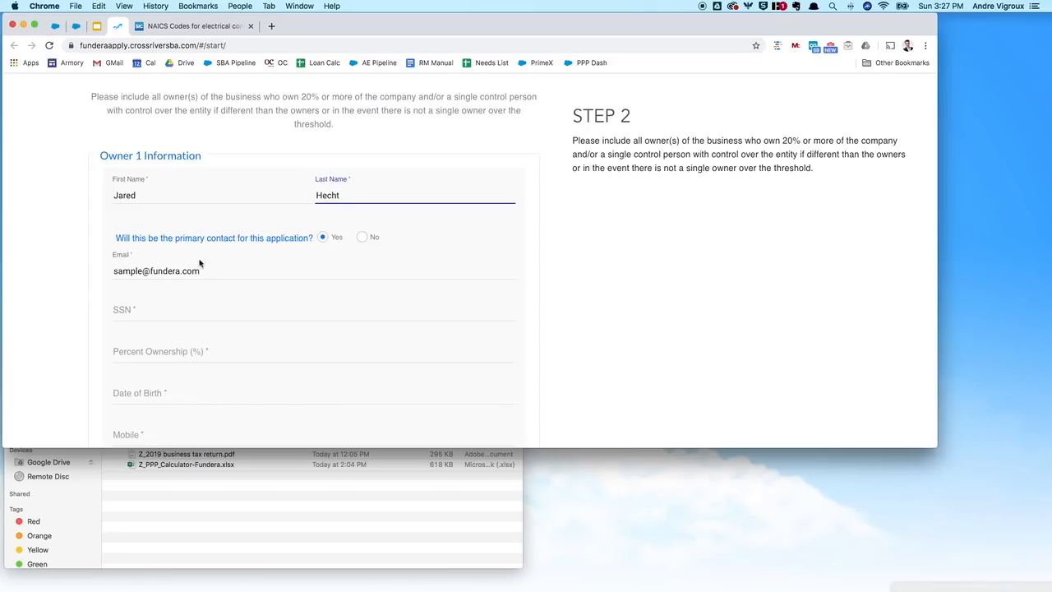
Step: Enter the owner's SSN and 100 percent ownership
scroll(199, 263, "down", 1)
left_click(310, 302)
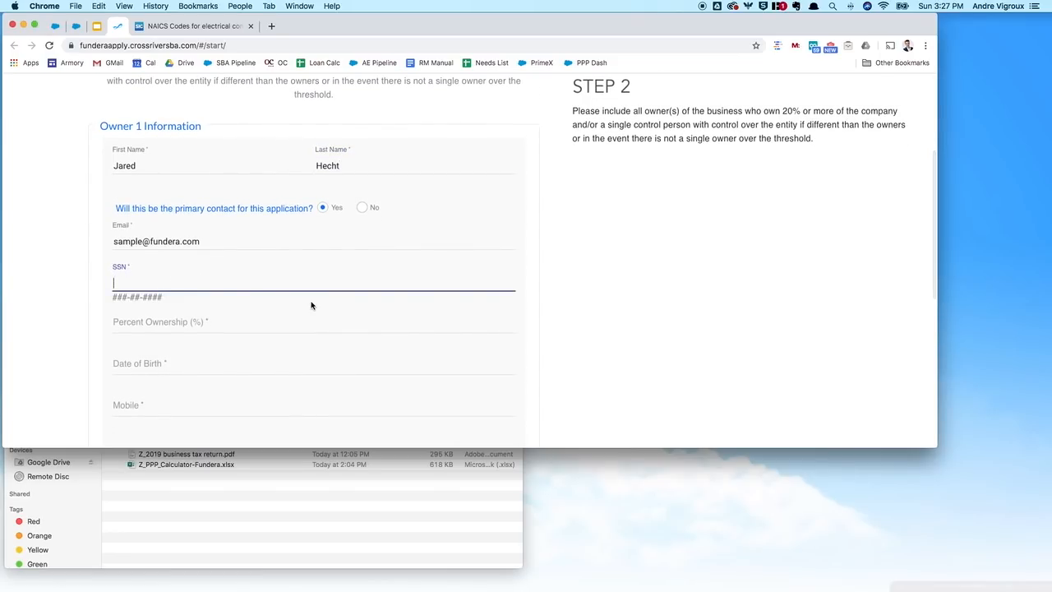
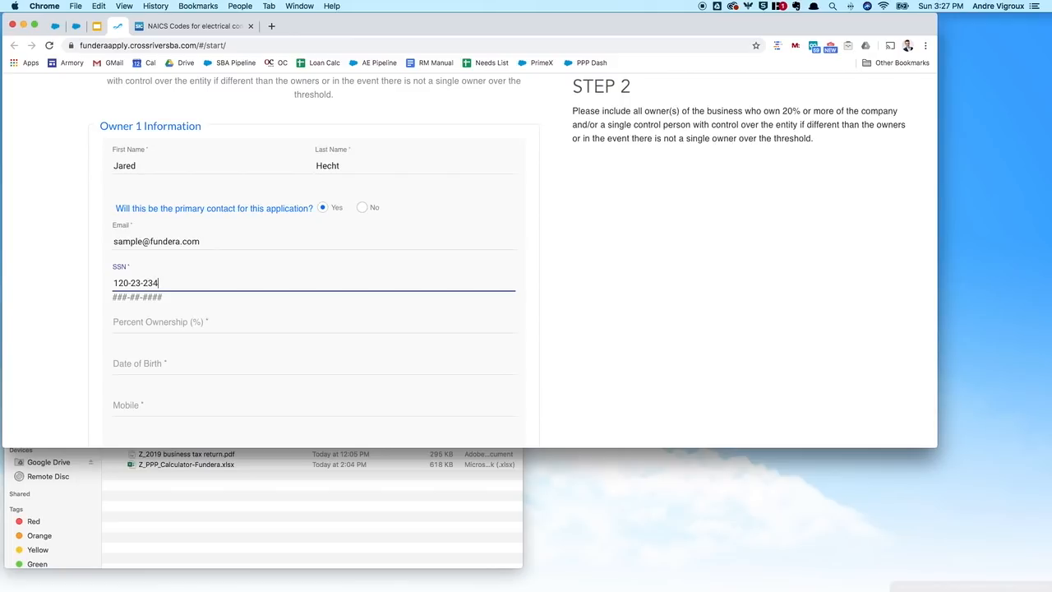
left_click(340, 301)
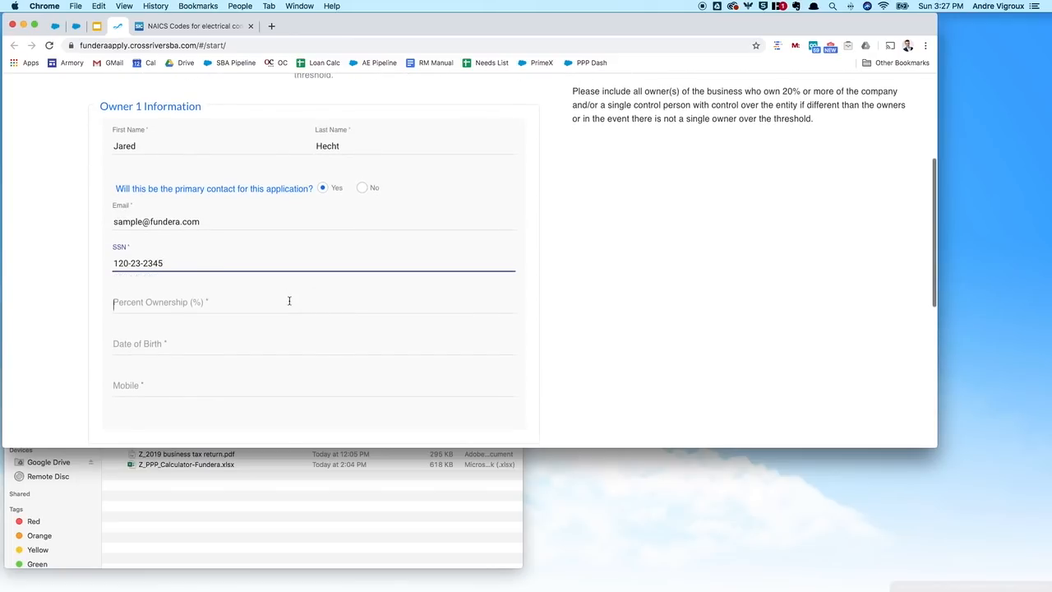
type("100")
key("Tab")
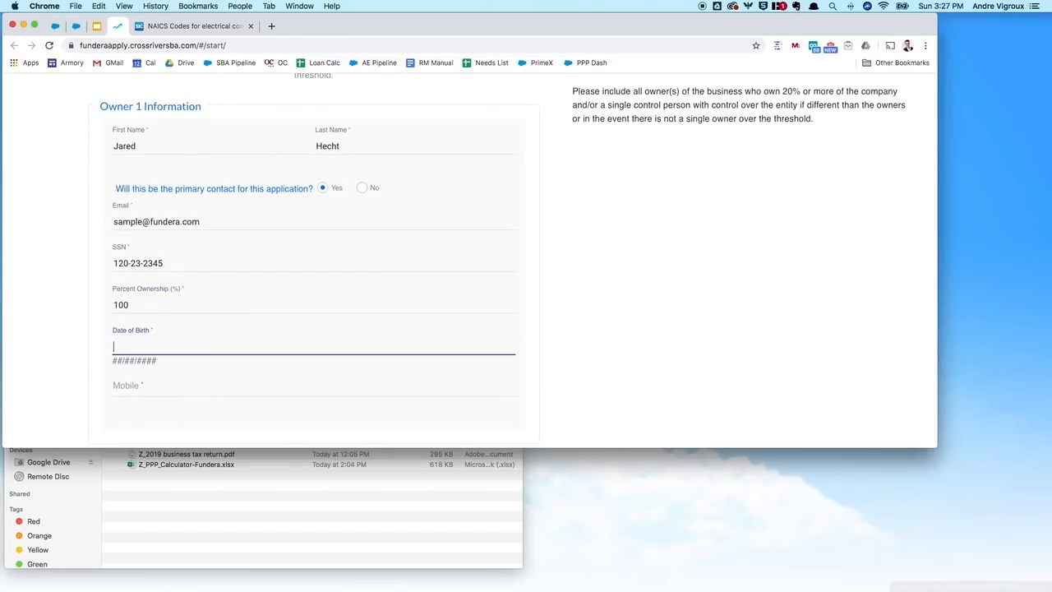
Step: Enter the owner's date of birth and paste the mobile number
type("02/36/189")
key("BackSpace")
type("989")
key("Tab")
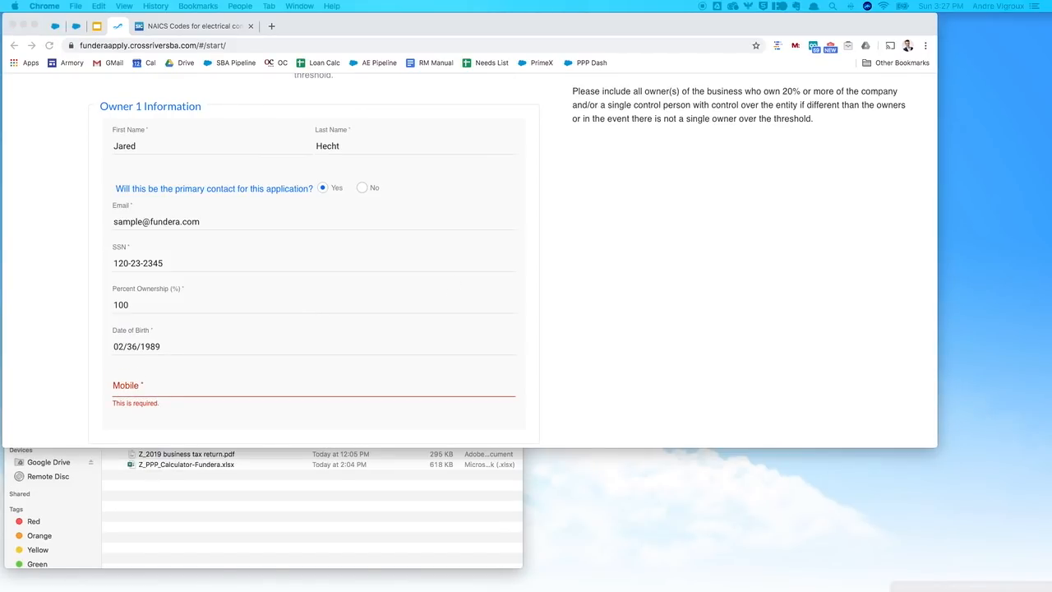
left_click(145, 387)
Step: Tick 'Same as Business Address?' so the home address matches the business address
scroll(435, 376, "down", 5)
left_click(106, 252)
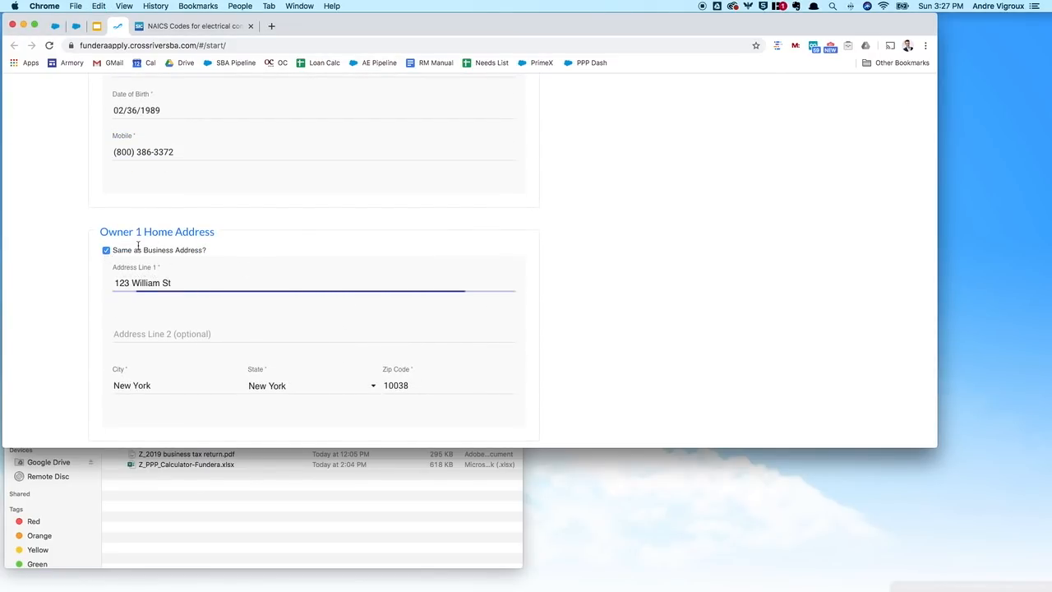
scroll(120, 260, "down", 1)
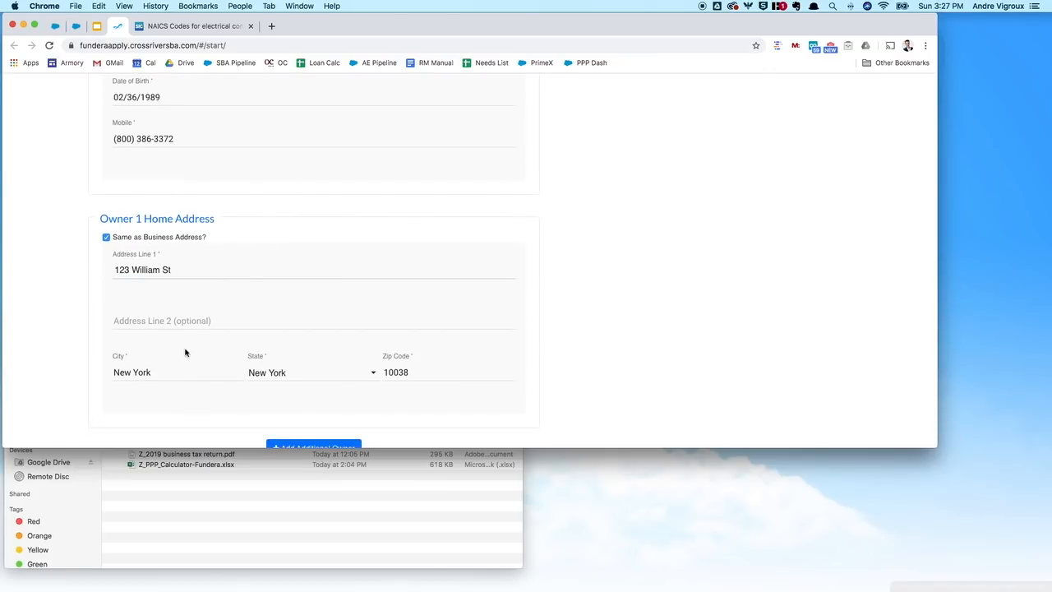
scroll(581, 310, "down", 4)
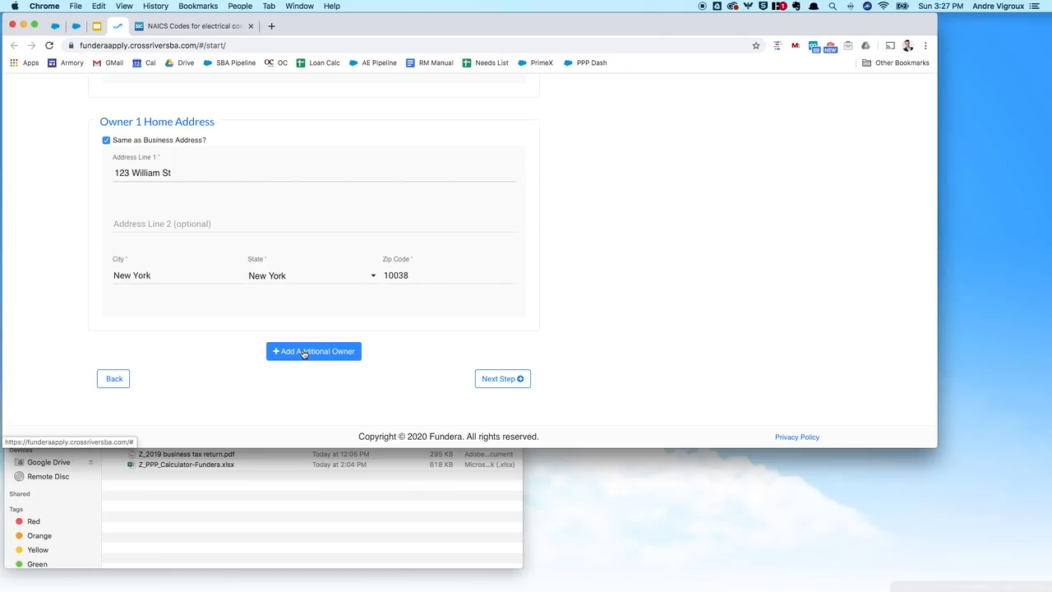
scroll(364, 345, "up", 10)
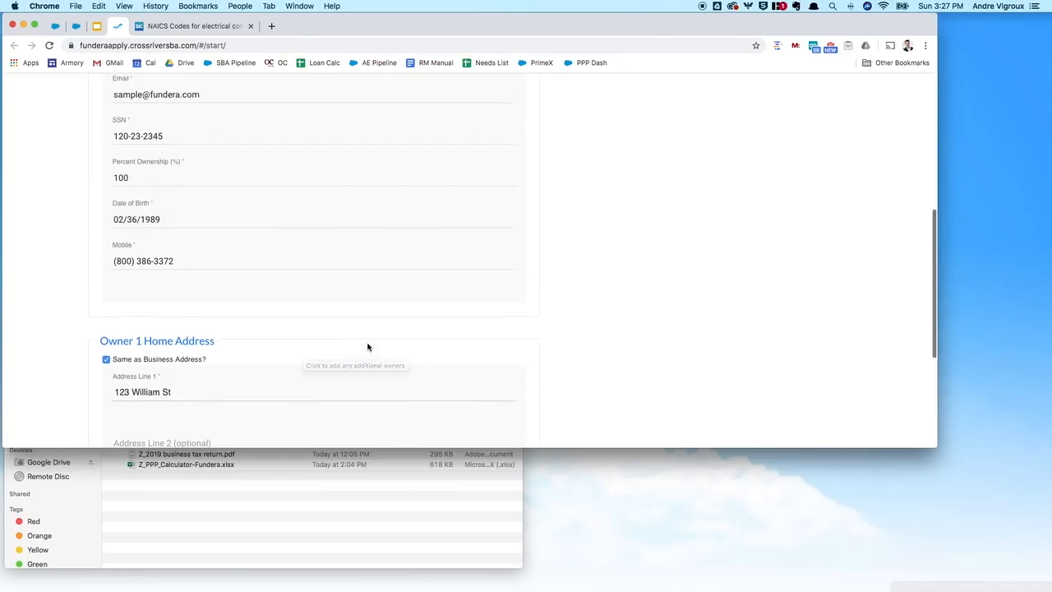
scroll(367, 347, "down", 10)
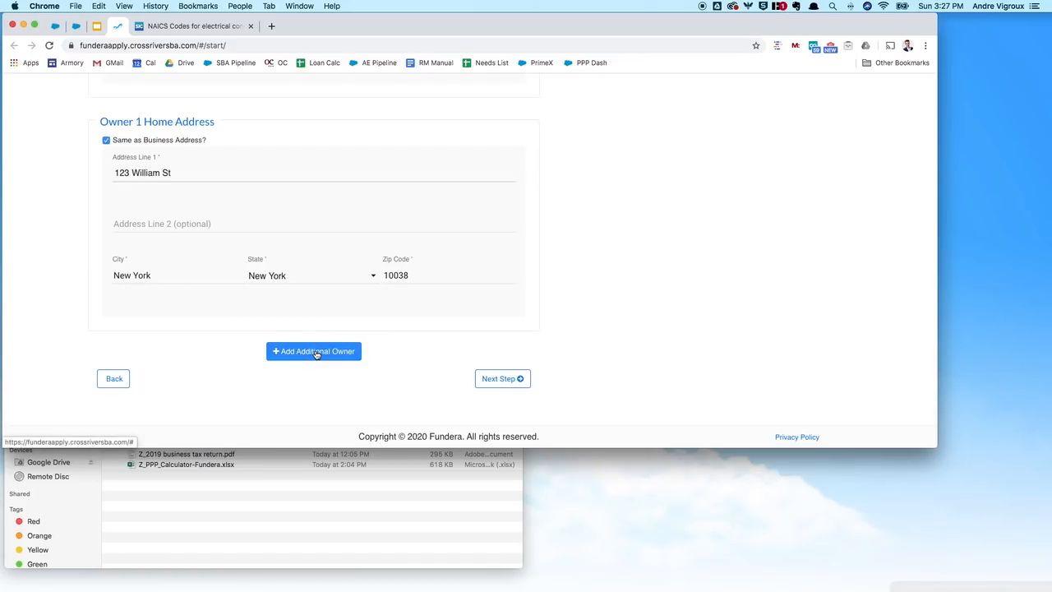
Step: Replace the invalid birth date with a valid one, resubmit owner details, and close the NAICS tab
left_click(512, 383)
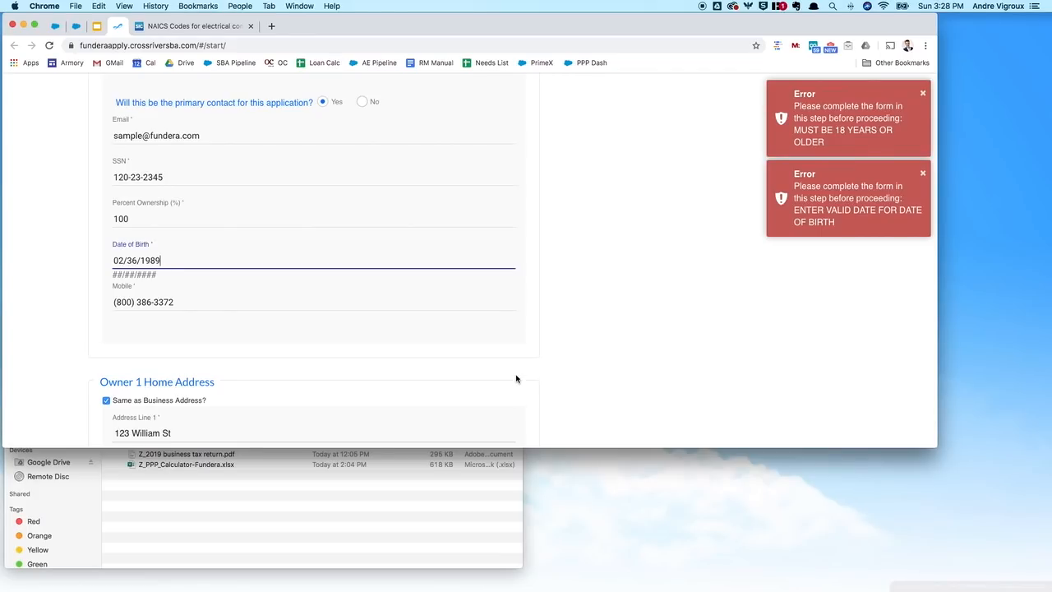
scroll(248, 277, "up", 1)
left_click(162, 287)
triple_click(162, 288)
key("BackSpace")
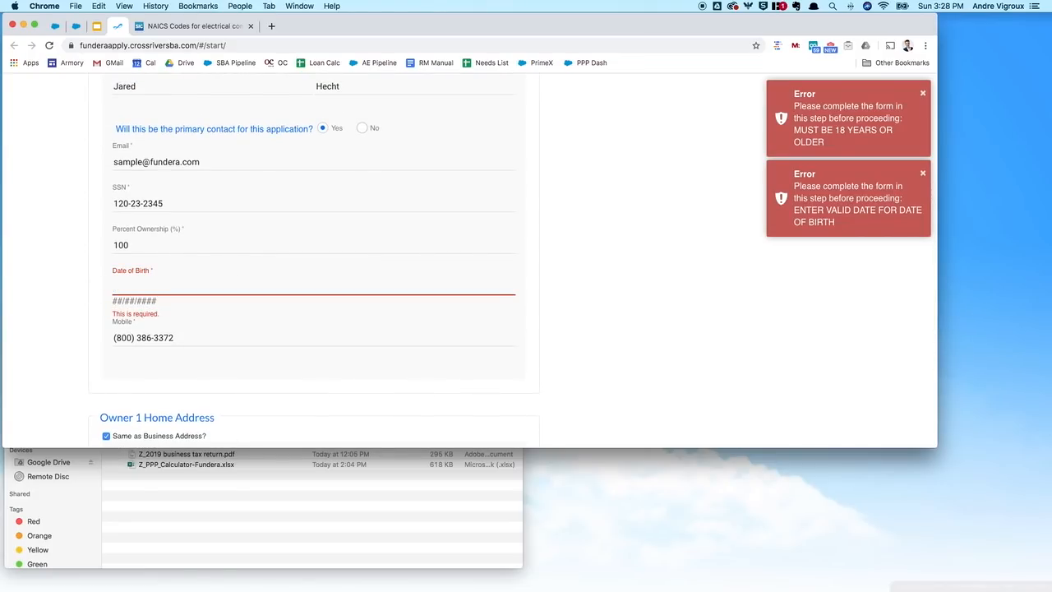
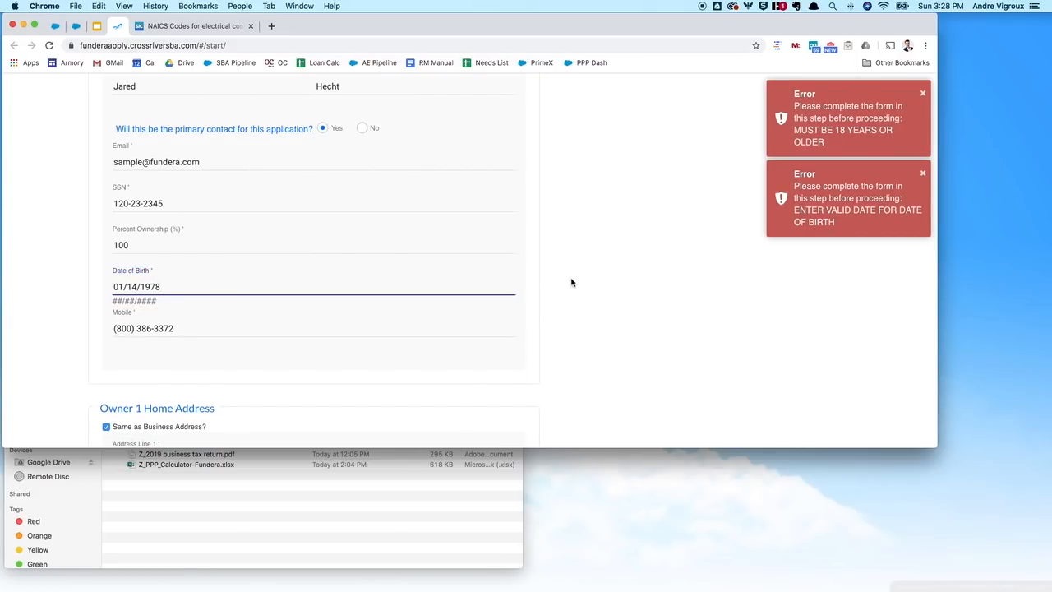
scroll(571, 282, "down", 5)
left_click(498, 380)
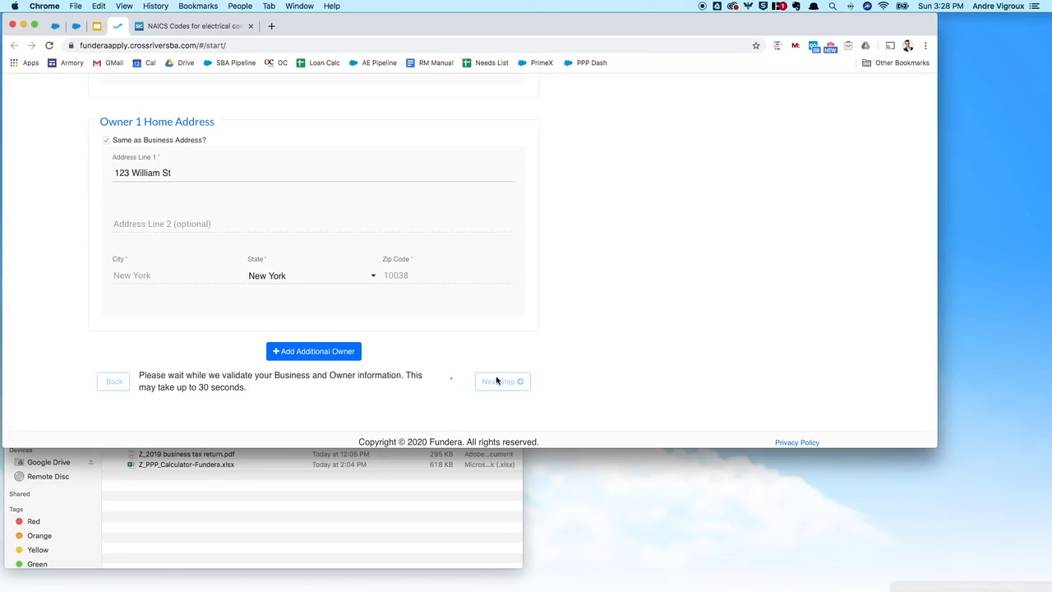
left_click(251, 25)
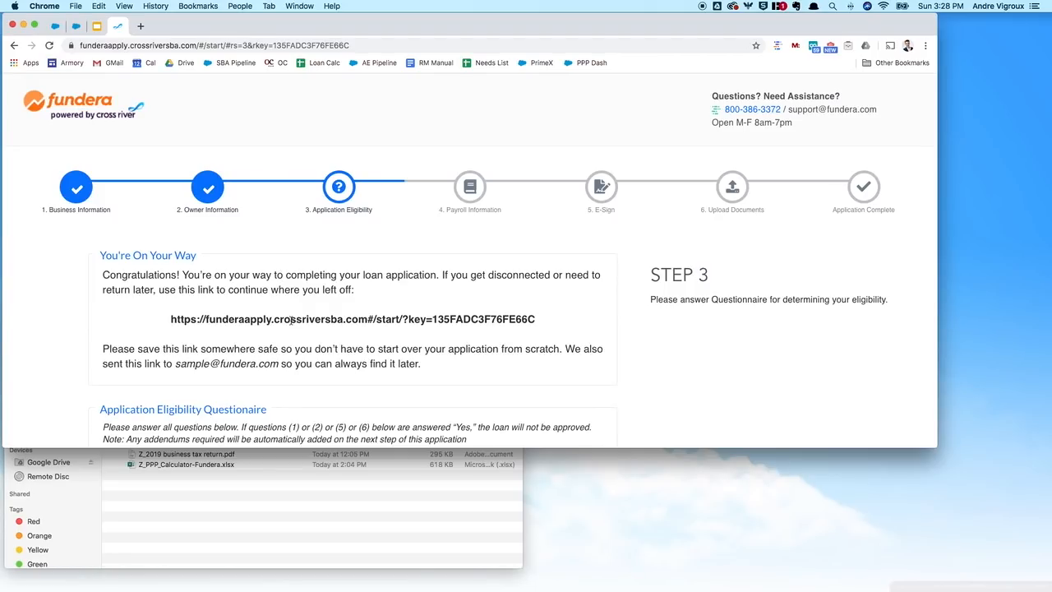
Step: Select the save-and-resume link and scroll through the eligibility questions
triple_click(291, 321)
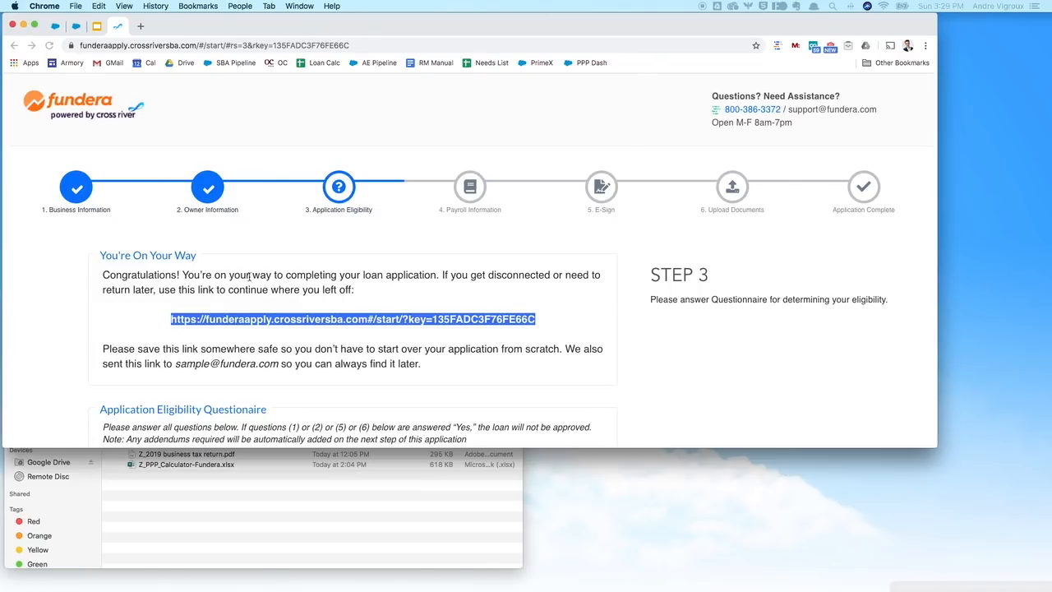
scroll(328, 276, "down", 5)
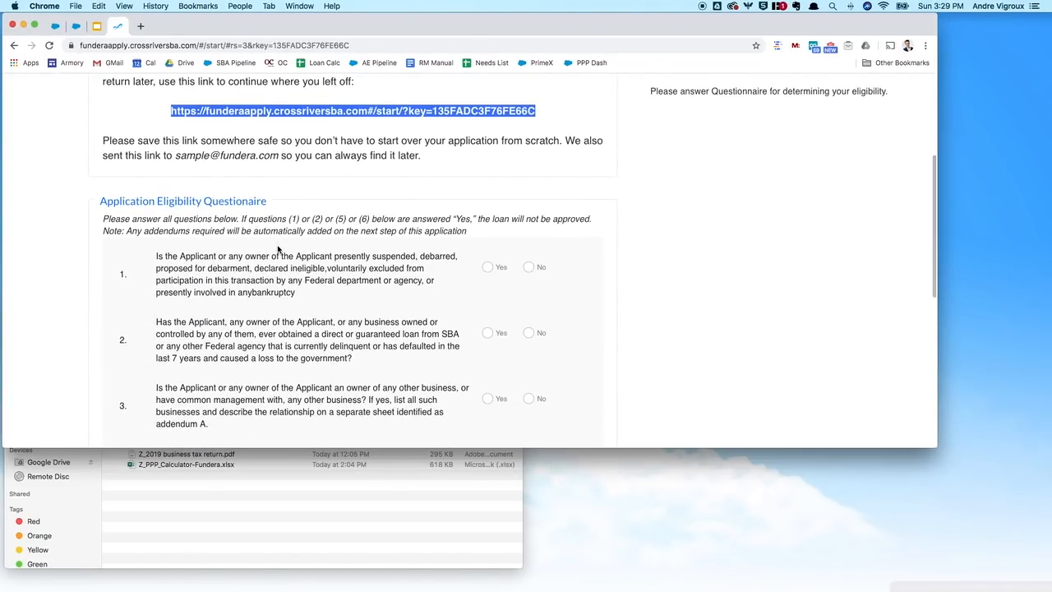
scroll(279, 251, "down", 4)
scroll(292, 251, "up", 1)
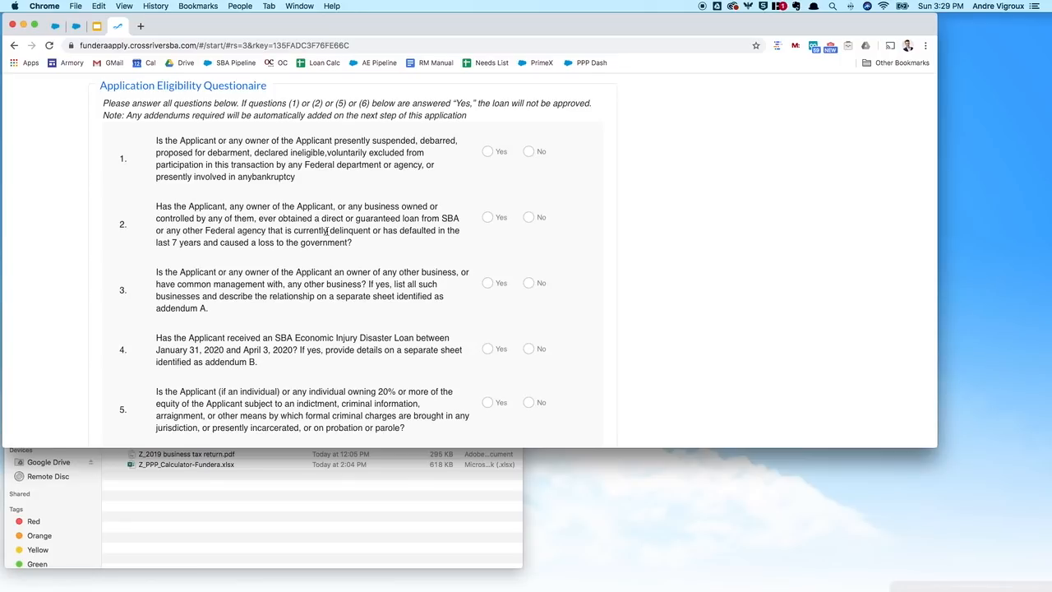
scroll(327, 232, "down", 2)
scroll(327, 231, "up", 2)
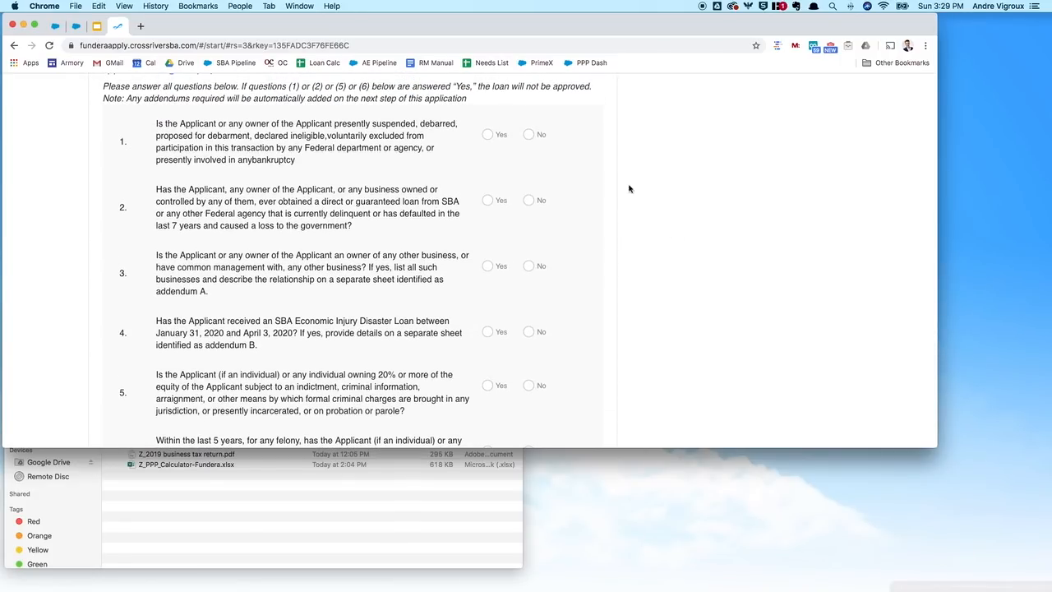
Step: Answer No to eligibility questions 1 through 5
left_click(530, 135)
scroll(669, 178, "down", 1)
left_click(531, 154)
left_click(528, 218)
scroll(677, 250, "down", 1)
left_click(528, 225)
double_click(524, 279)
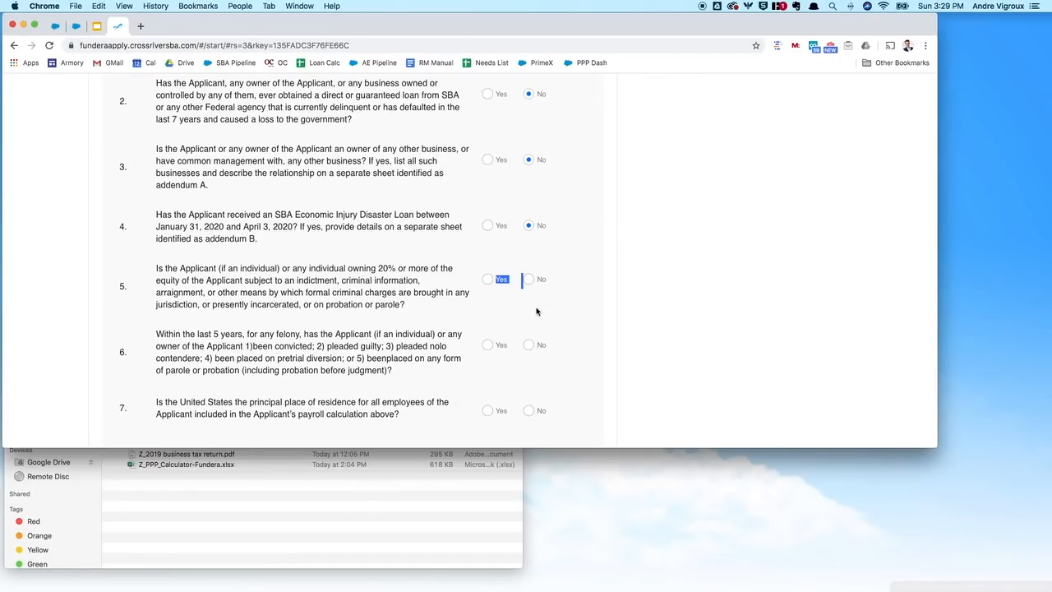
left_click(528, 279)
Step: Answer No to question 6, Yes to question 7, and No to question 8
scroll(540, 333, "down", 1)
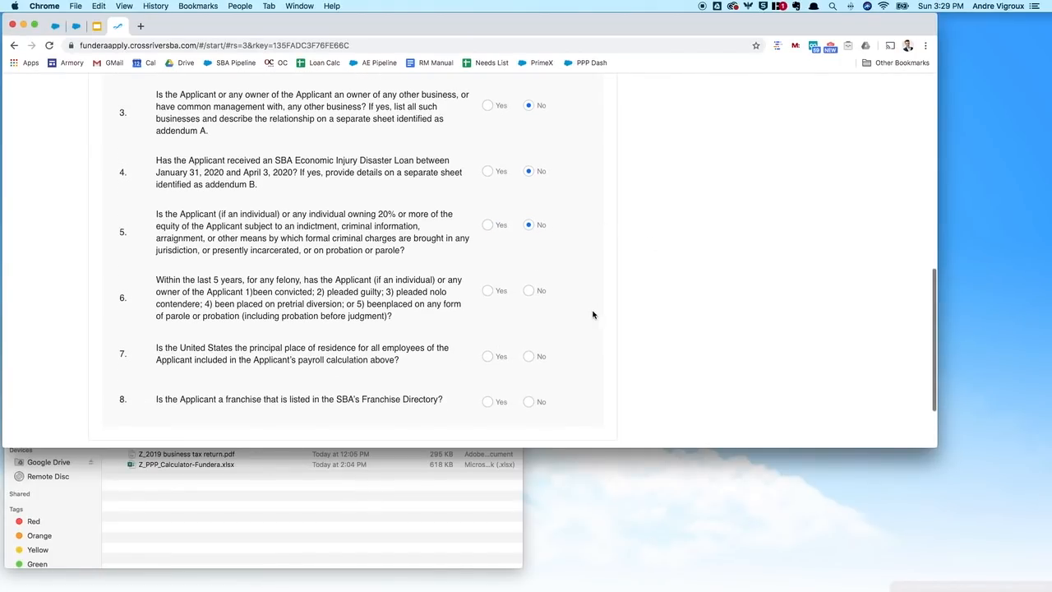
left_click(528, 291)
left_click(487, 356)
left_click(529, 401)
scroll(648, 364, "down", 2)
Step: Submit the questionnaire and mark the loan's uses as Payroll and Lease / Mortgage Interest
left_click(599, 383)
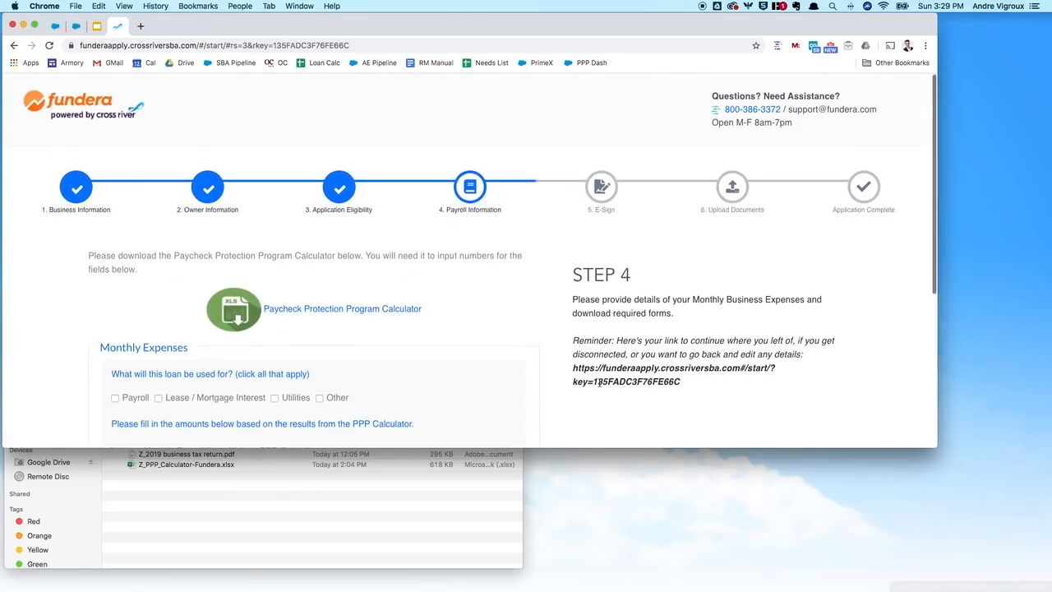
scroll(600, 382, "down", 2)
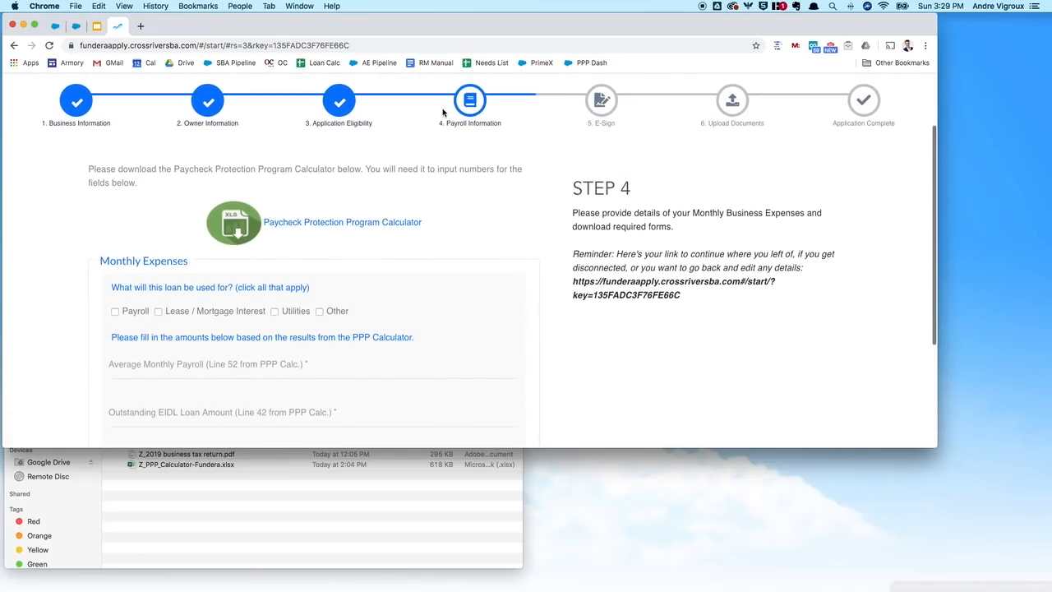
scroll(482, 191, "down", 2)
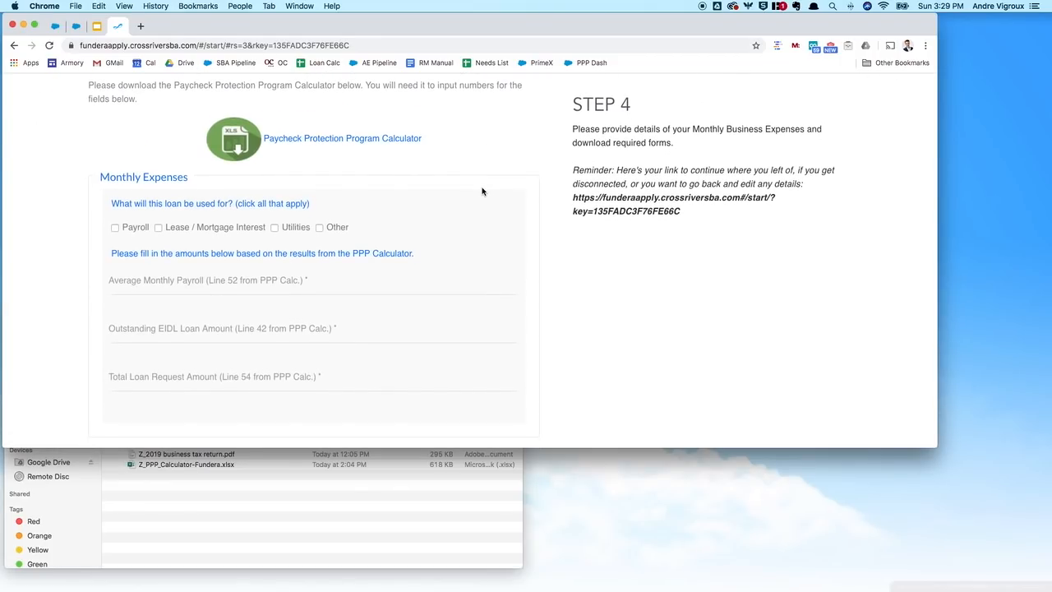
scroll(482, 191, "down", 1)
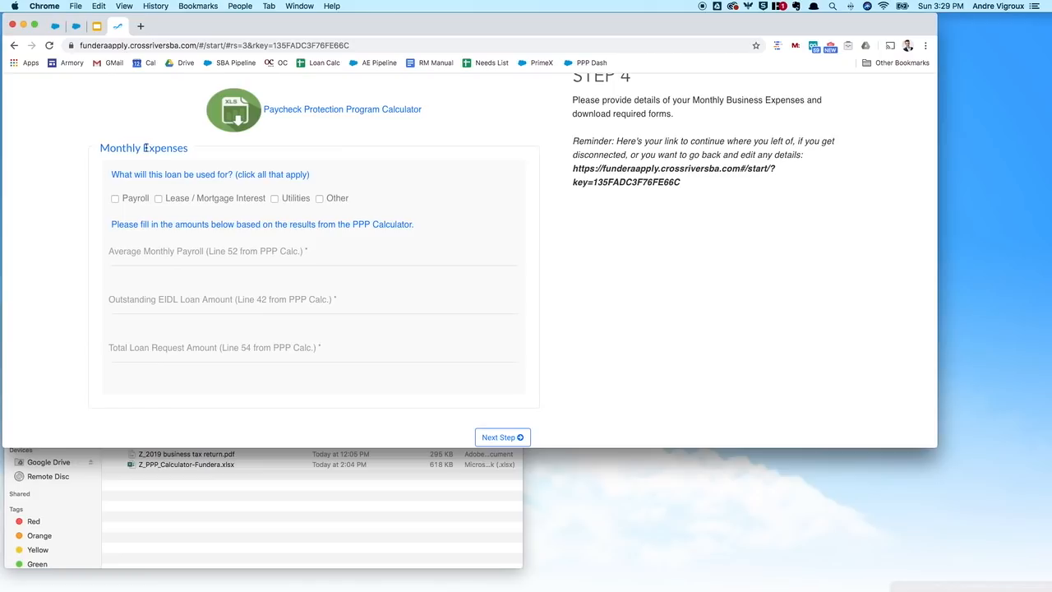
left_click(116, 202)
left_click(159, 201)
Step: Enter $41,705 as the Average Monthly Payroll, taken from the PPP calculator workbook
left_click(953, 588)
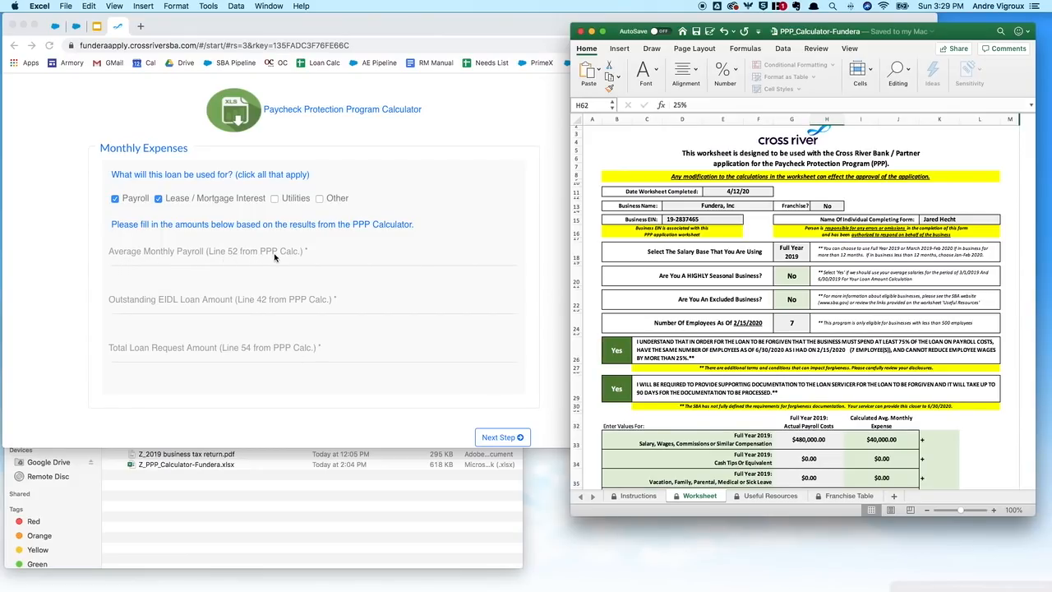
scroll(764, 351, "down", 10)
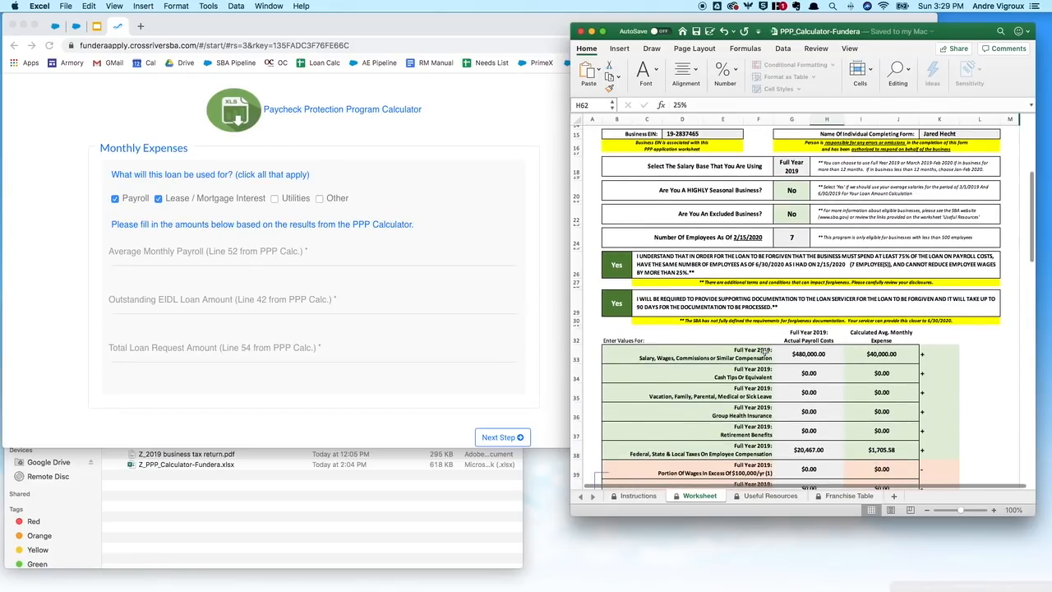
scroll(765, 352, "down", 3)
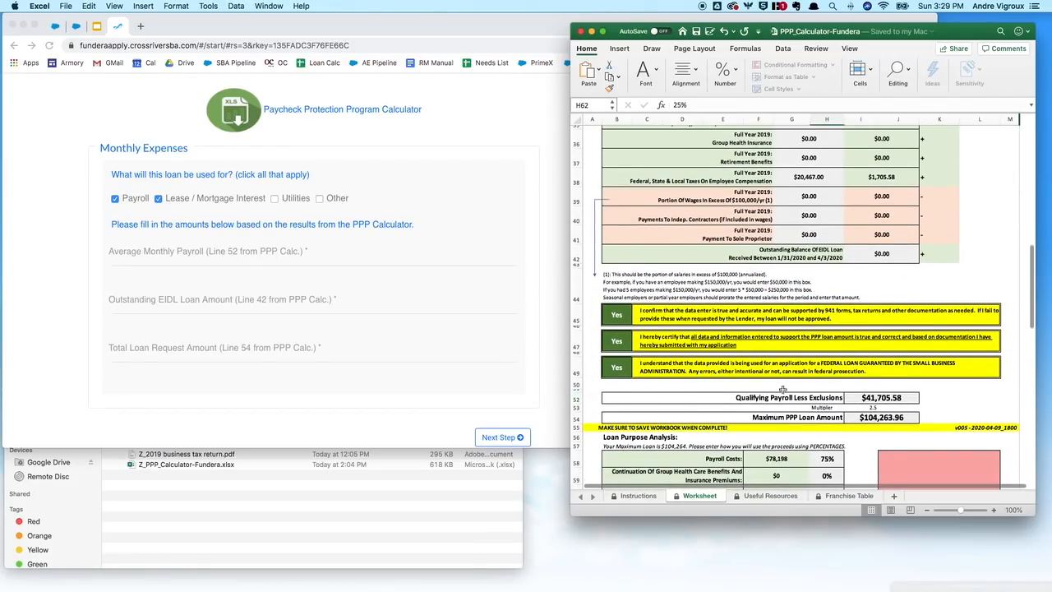
left_click(186, 253)
left_click(167, 253)
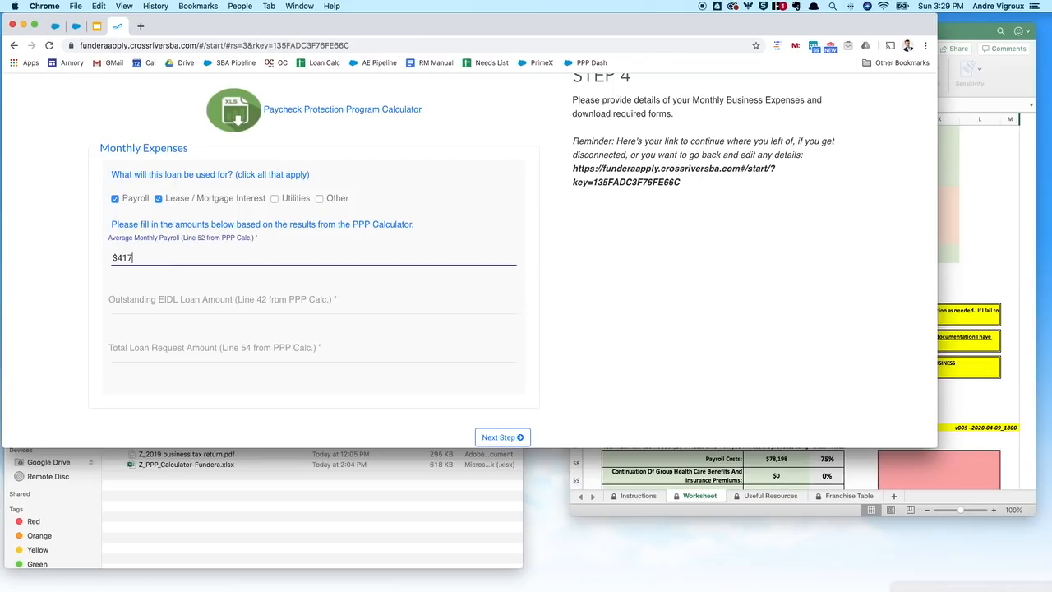
type("05")
Step: Enter $0 as the Outstanding EIDL Loan Amount after checking the workbook
key("Tab")
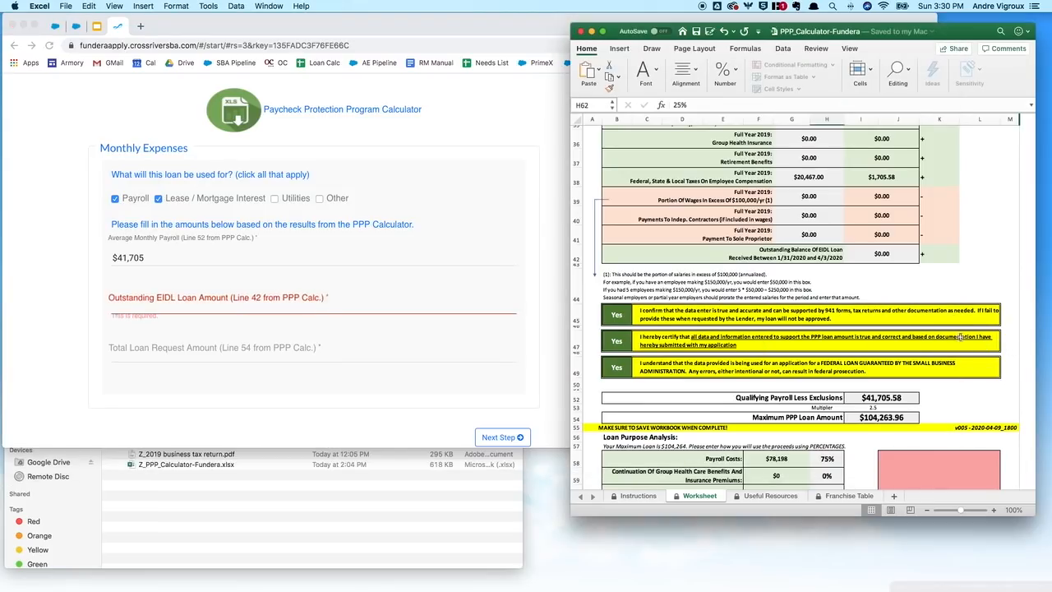
left_click(986, 346)
left_click(159, 305)
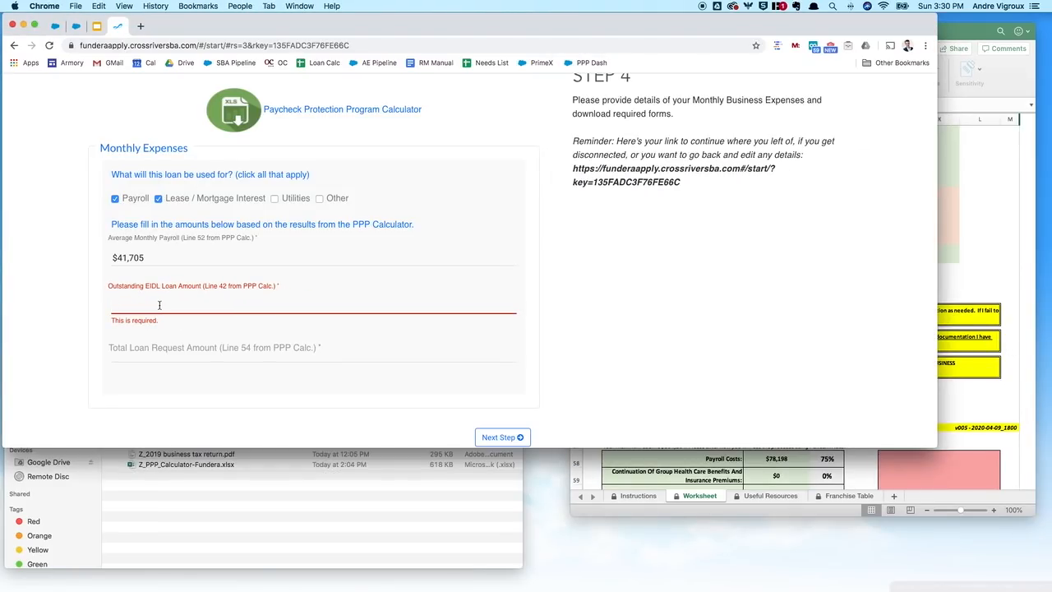
type("0")
Step: Enter the $104,263 Total Loan Request from the workbook and submit the expenses step
left_click(878, 475)
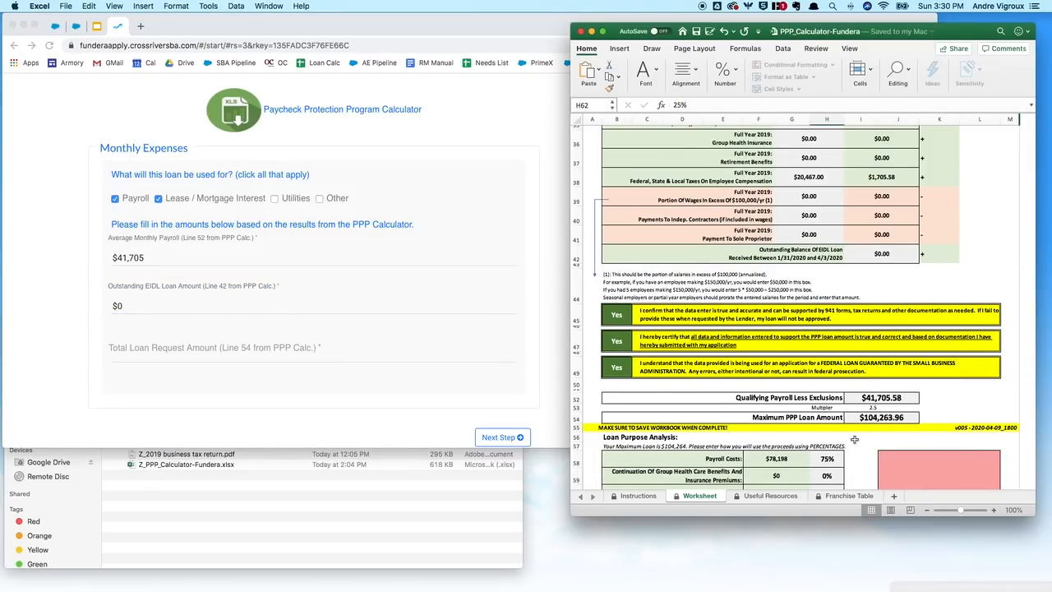
scroll(854, 440, "down", 2)
scroll(859, 409, "down", 1)
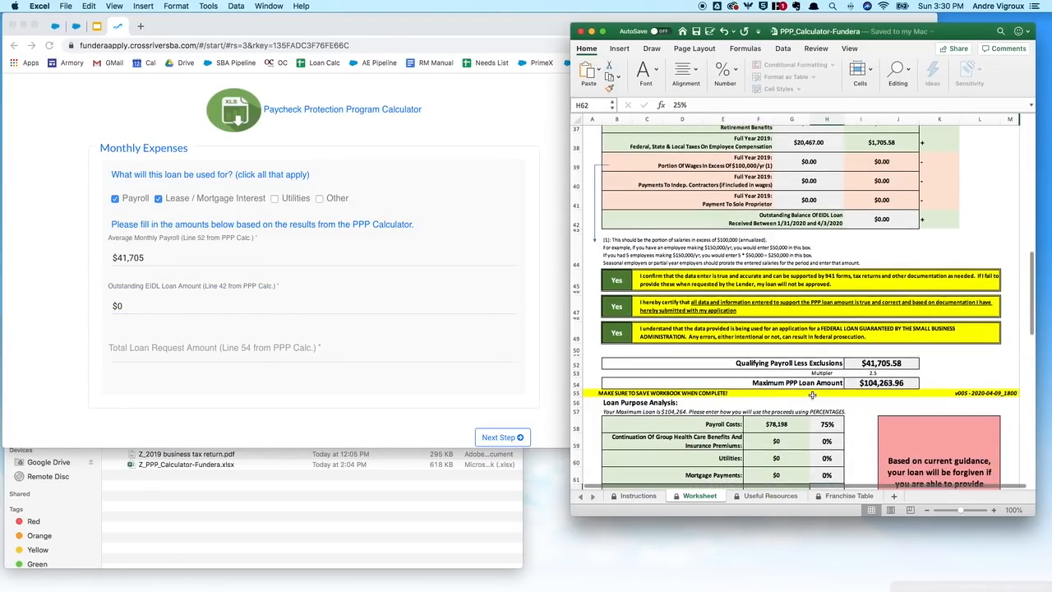
left_click(189, 332)
left_click(184, 353)
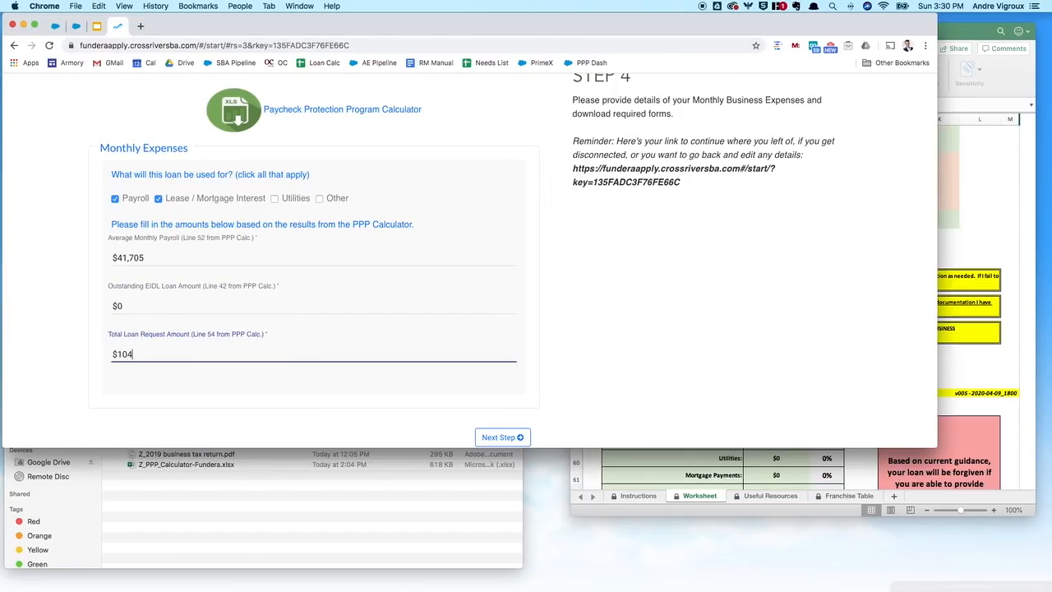
type("104,263")
scroll(197, 335, "down", 2)
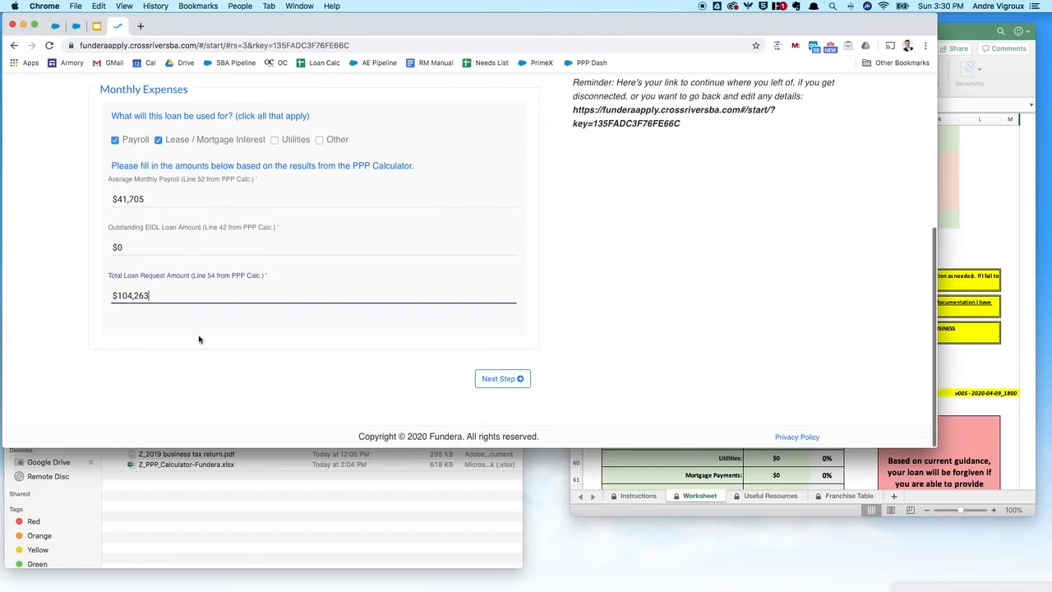
left_click(502, 379)
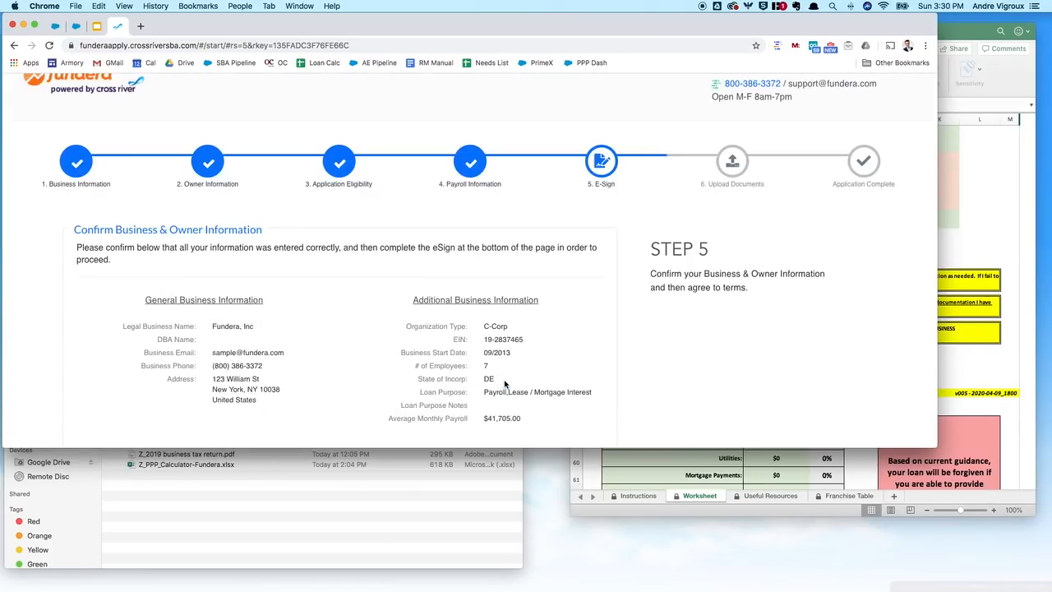
Step: Confirm identity as the business owner in the identity dropdown
scroll(347, 356, "down", 5)
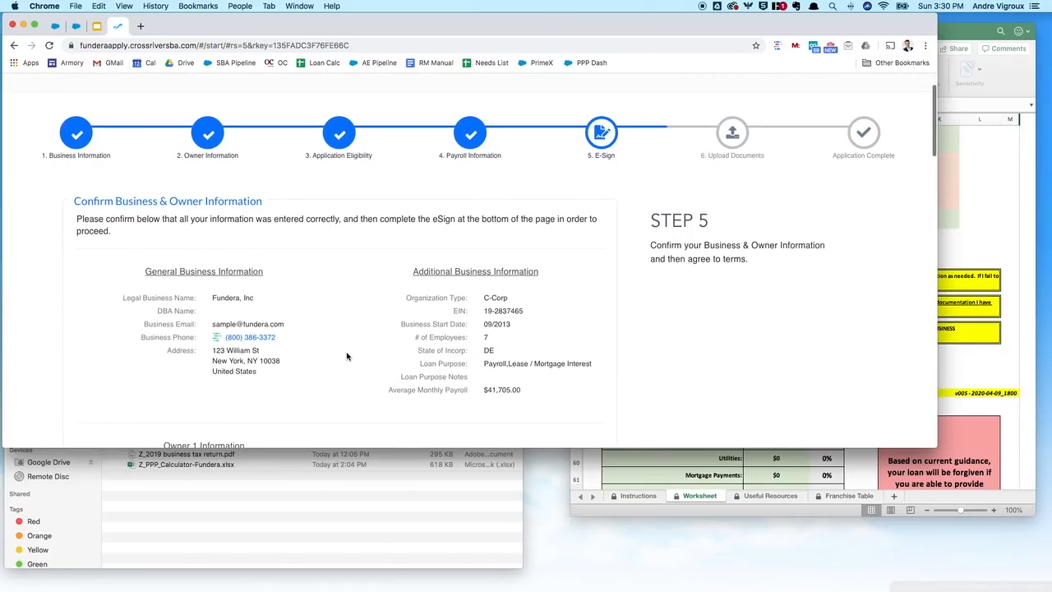
scroll(334, 333, "down", 5)
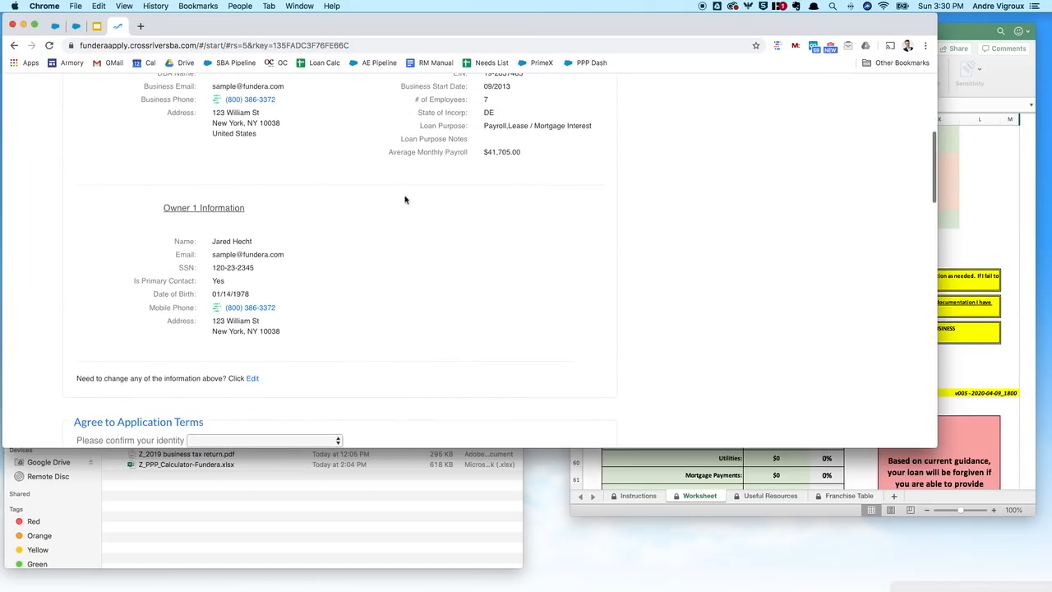
left_click(266, 247)
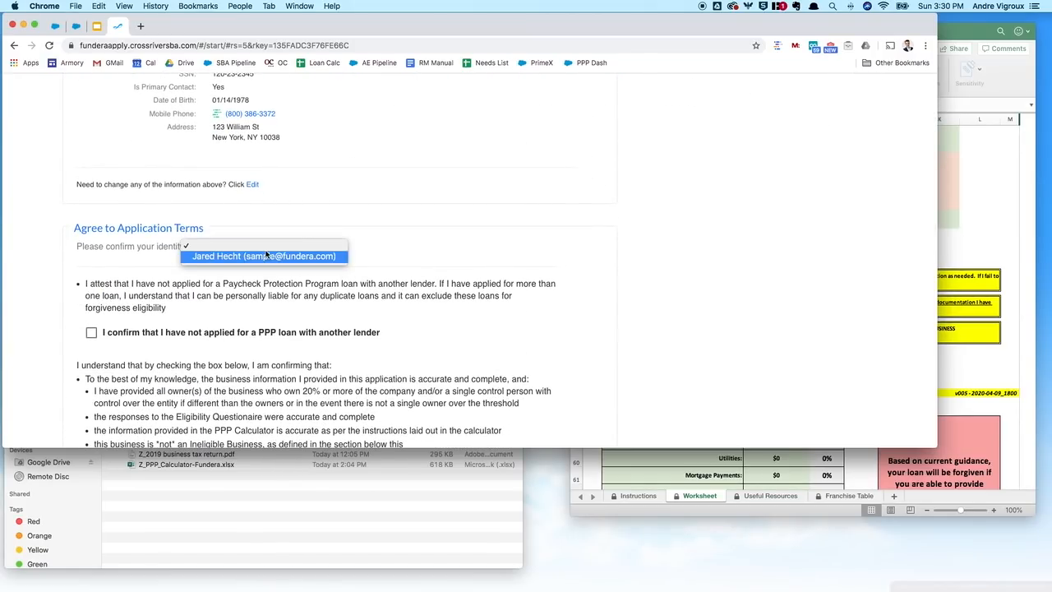
left_click(262, 258)
Step: Confirm no other PPP loan, authorize the credit report, agree to all statements, and submit the e-signature
scroll(262, 258, "down", 1)
left_click(90, 283)
scroll(89, 287, "down", 6)
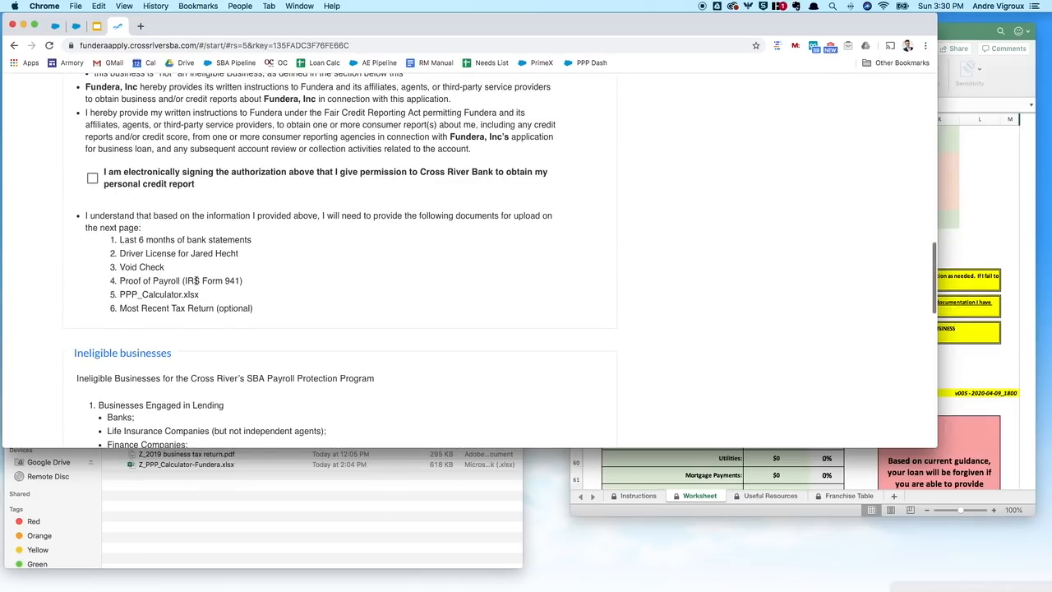
left_click(97, 191)
scroll(240, 248, "down", 6)
scroll(240, 249, "down", 8)
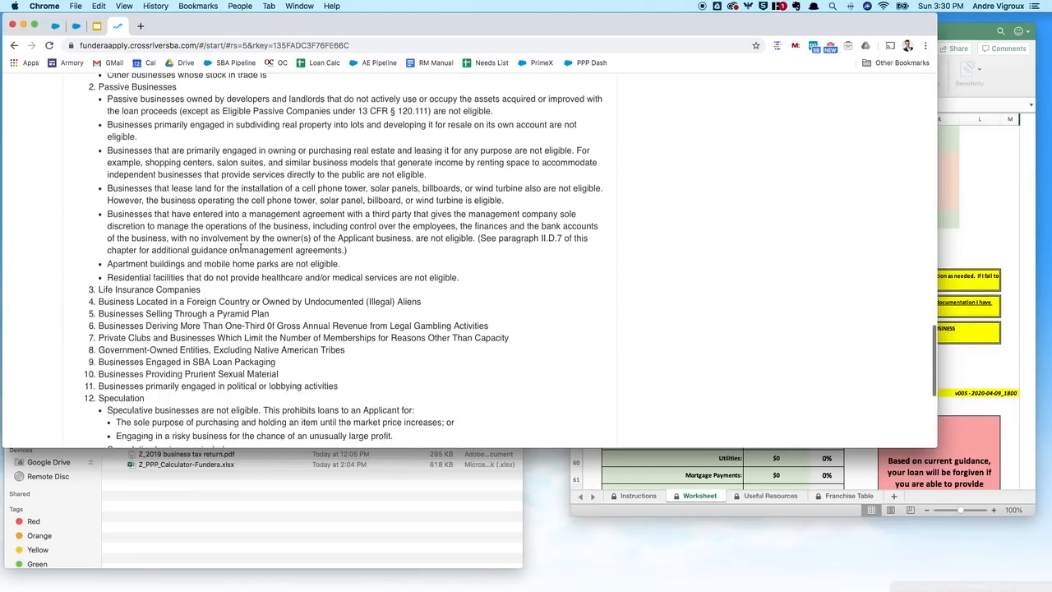
left_click(85, 337)
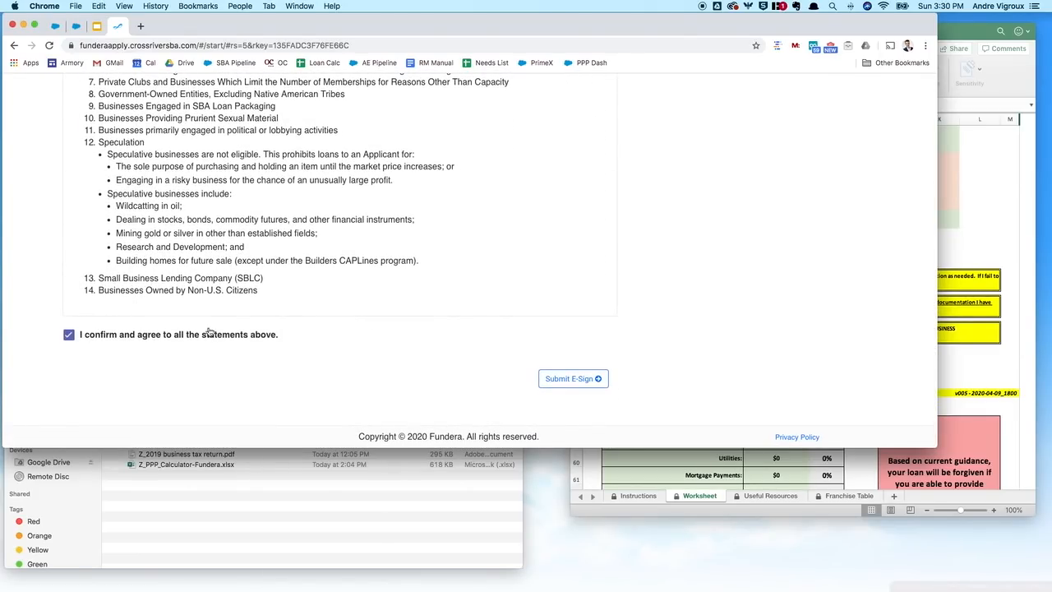
left_click(573, 383)
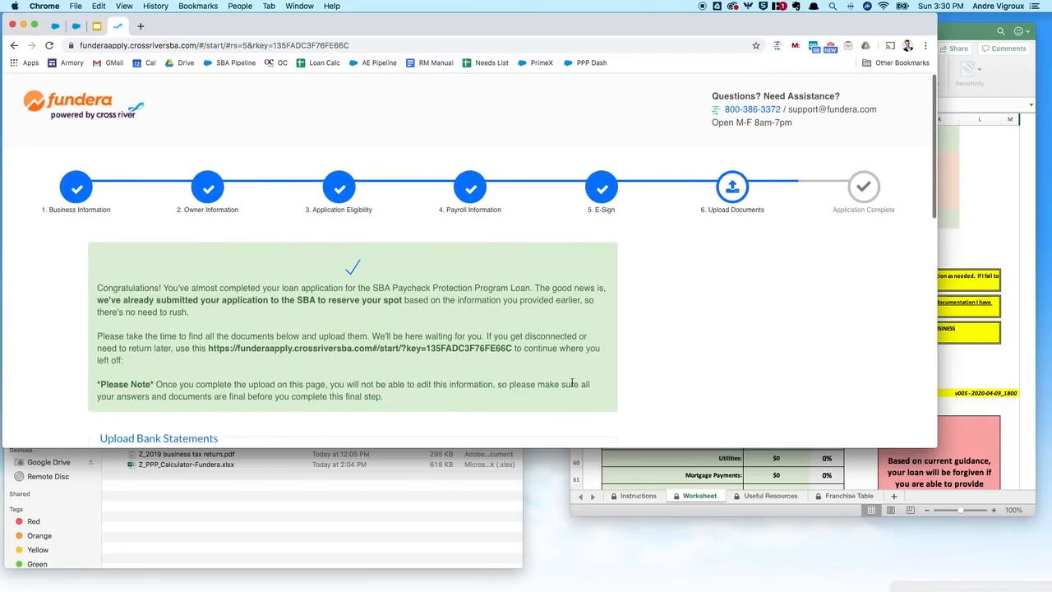
Step: Check the CrossRiverBankDocs folder in the file window, then shrink it out of the way
scroll(649, 362, "down", 4)
scroll(649, 357, "down", 3)
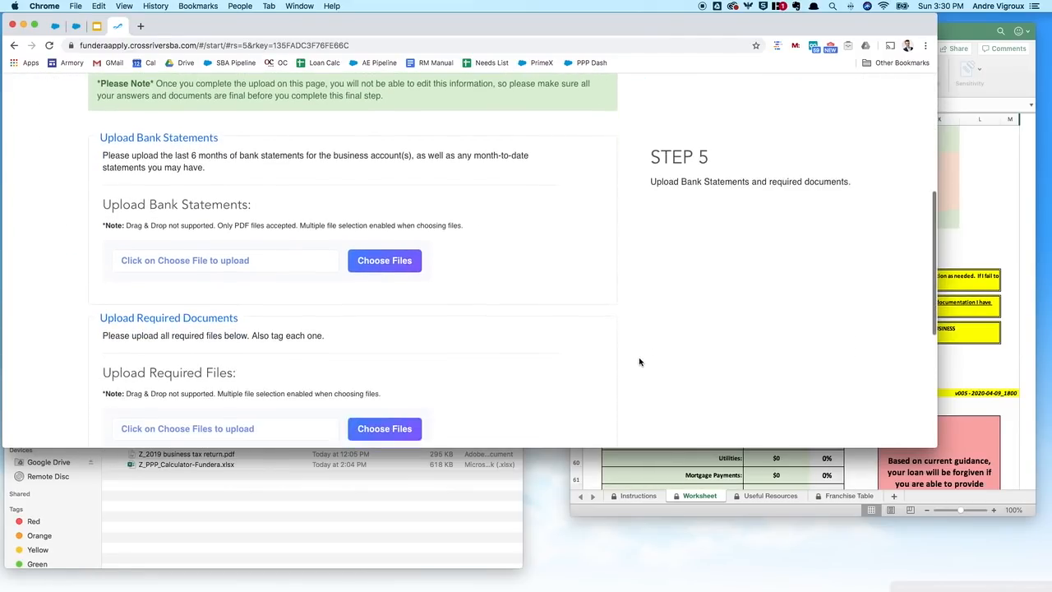
left_click(306, 488)
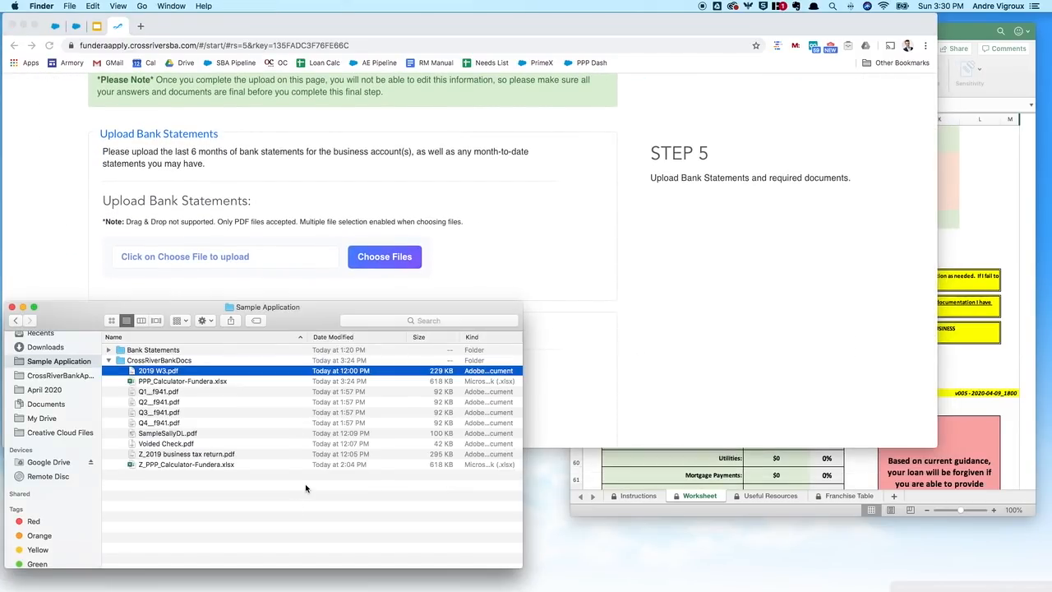
left_click(114, 360)
left_click(109, 361)
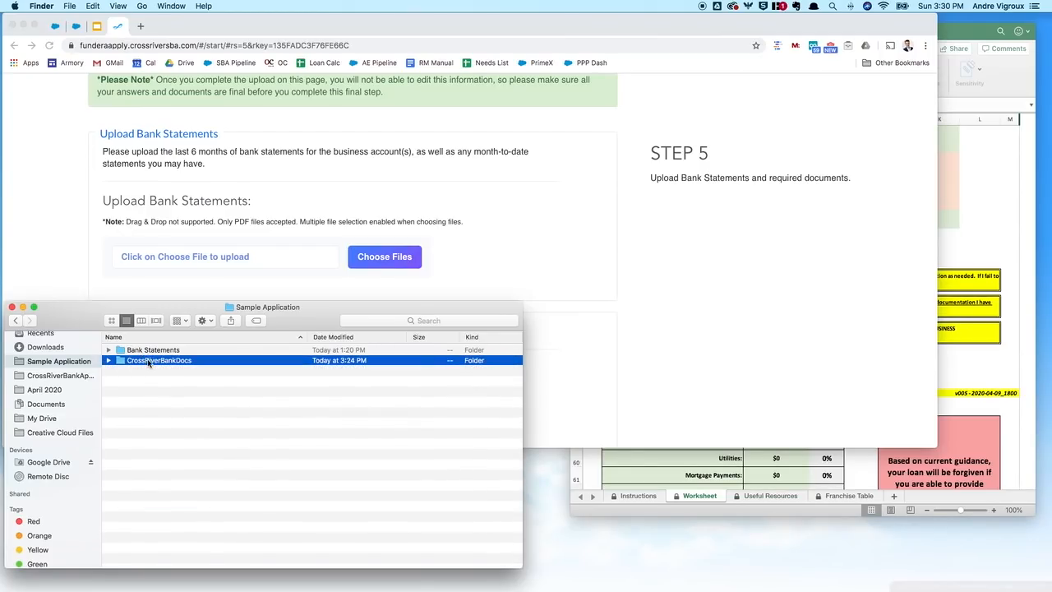
left_click_drag(165, 303, 159, 387)
left_click(159, 301)
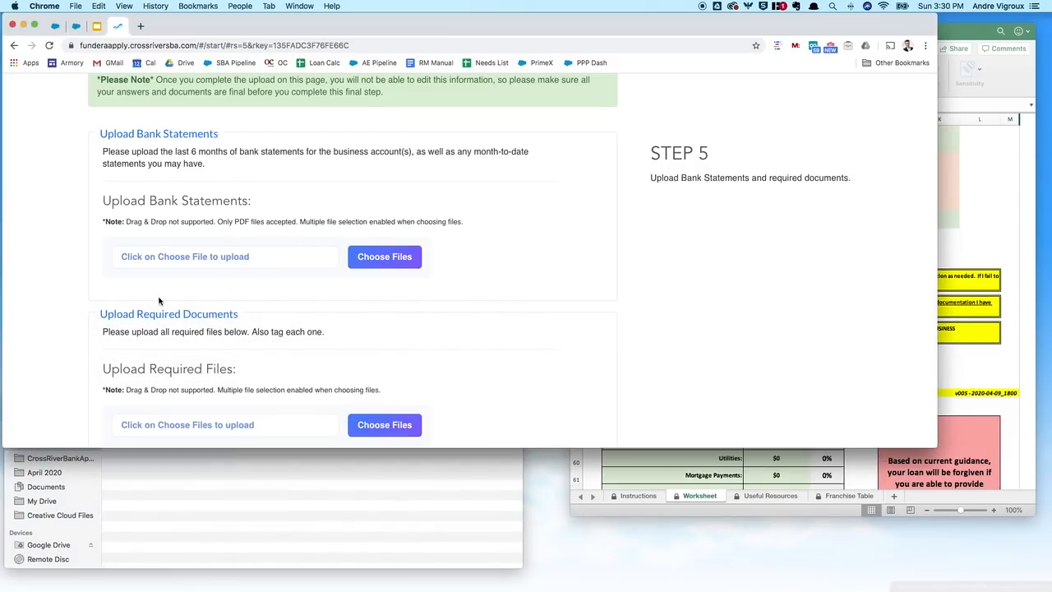
Step: Attach the seven bank statements, 1-20.PDF through 12-19.PDF, from Sample Application > Bank Statements
left_click(358, 261)
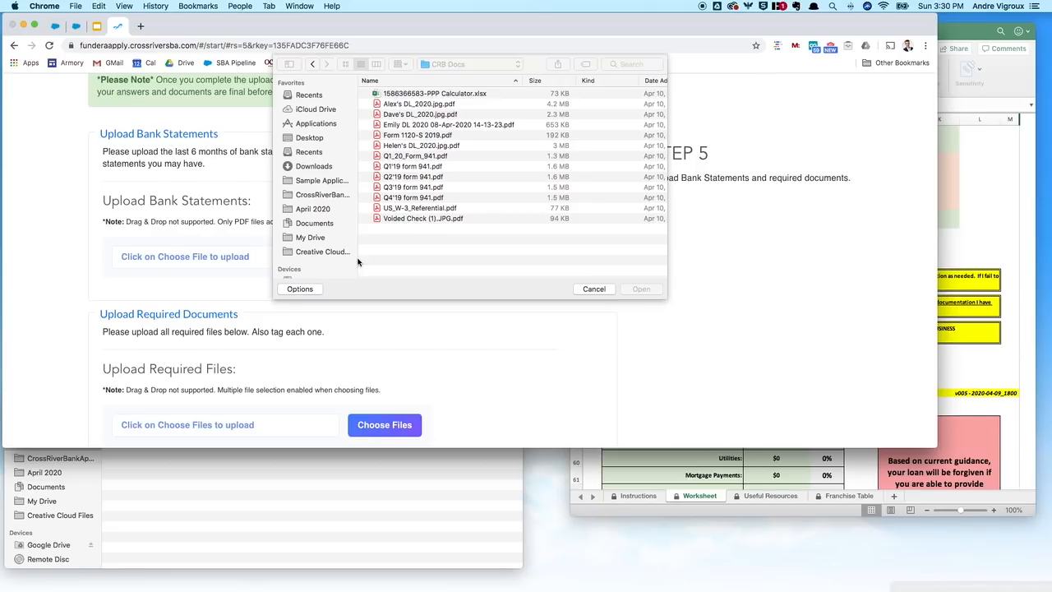
left_click(312, 182)
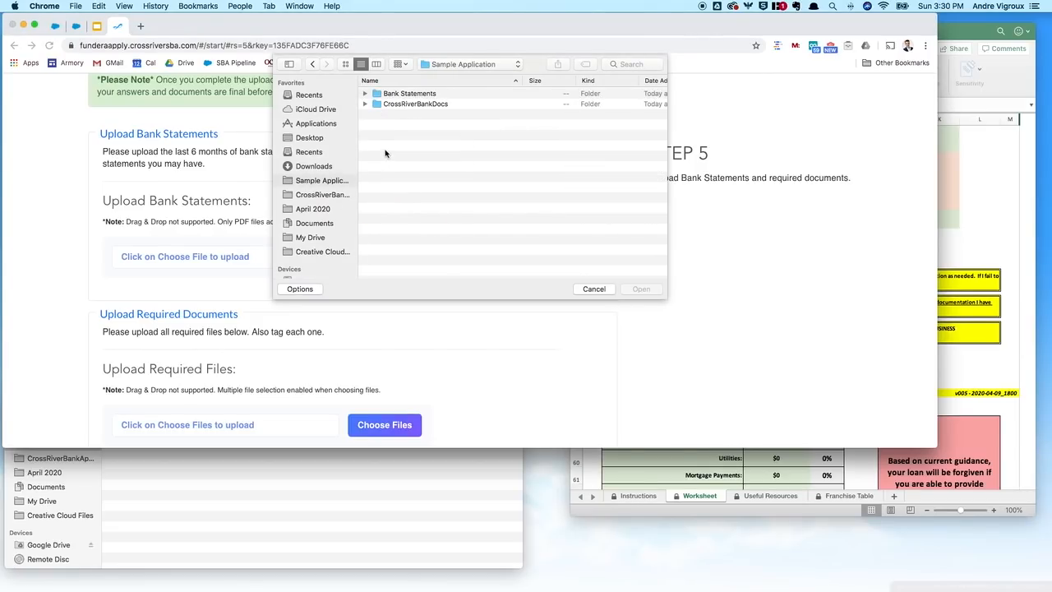
left_click(365, 97)
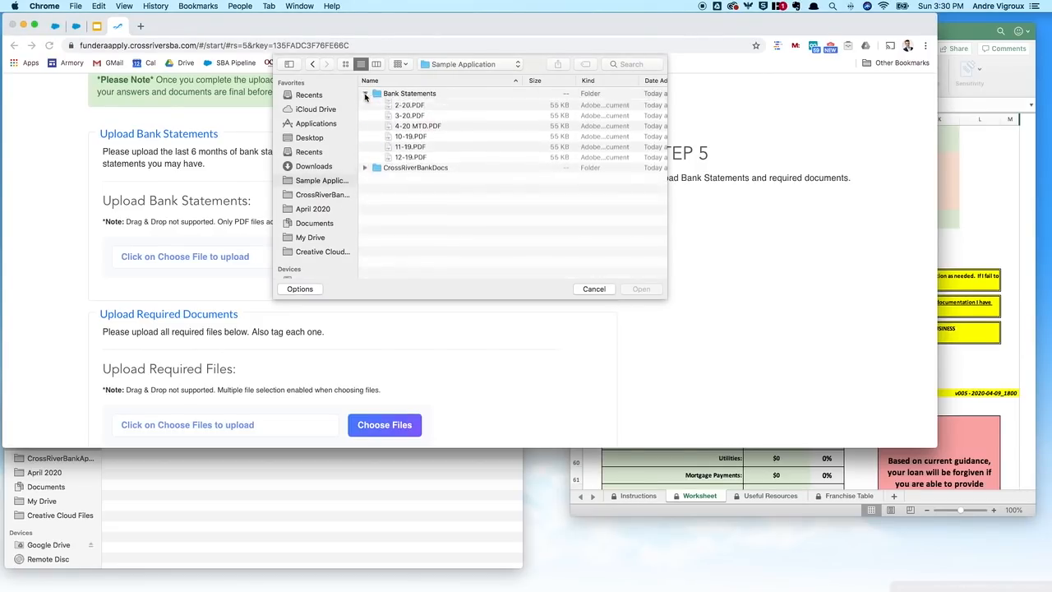
left_click(424, 106)
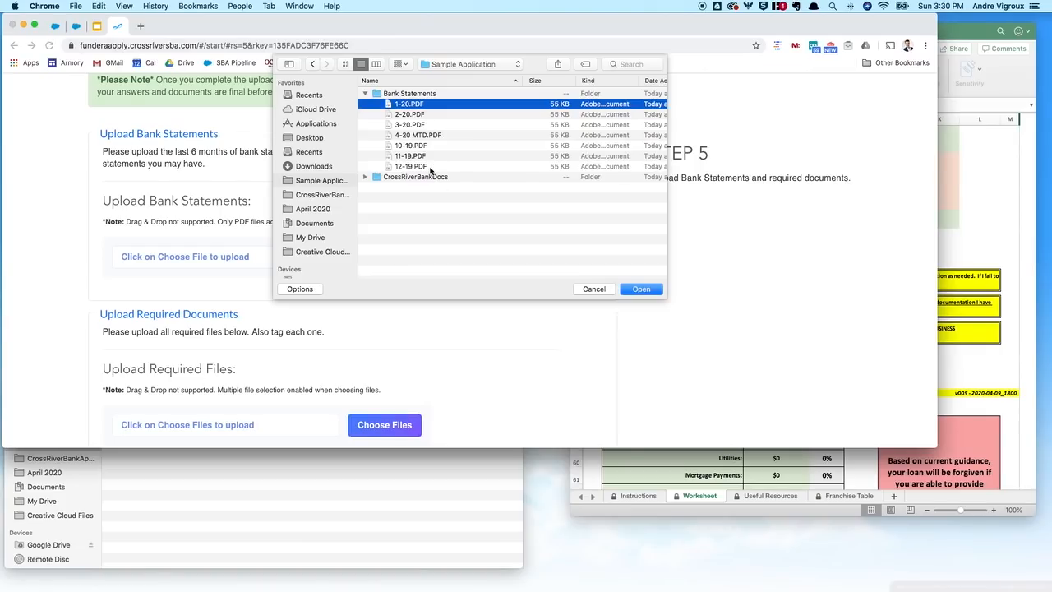
left_click(432, 167, "shift")
left_click(645, 290)
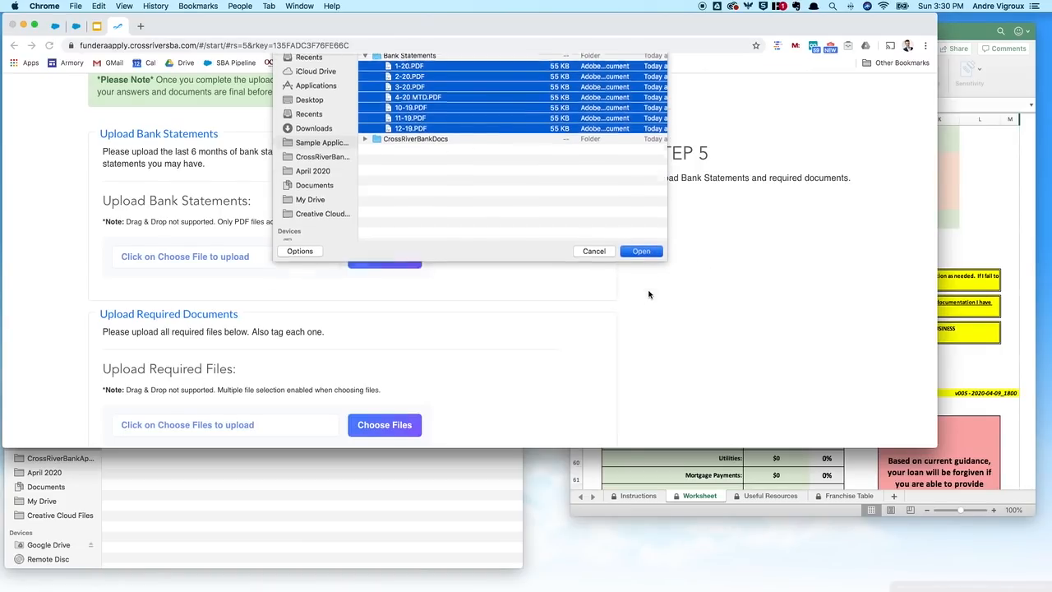
scroll(477, 239, "down", 10)
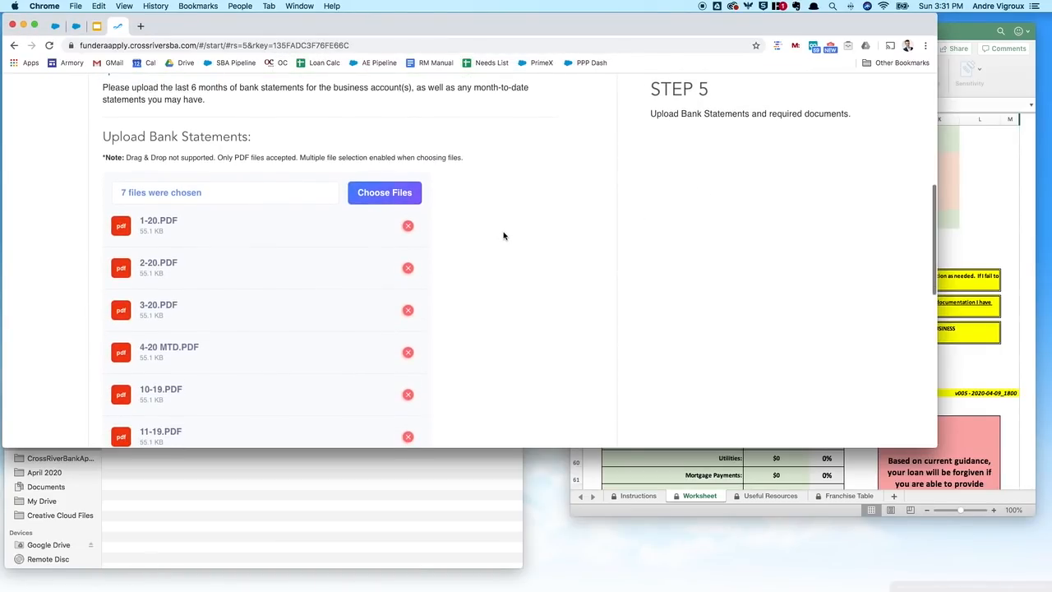
Step: In the file picker, open CrossRiverBankDocs and select SampleSallyDL.pdf and Voided Check.pdf
scroll(531, 203, "down", 5)
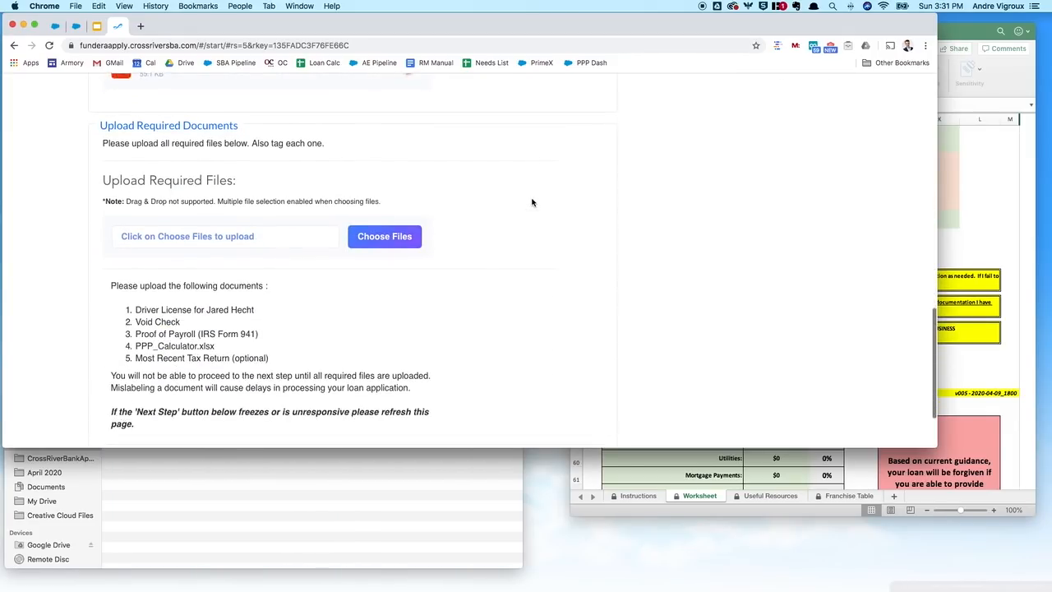
left_click(377, 163)
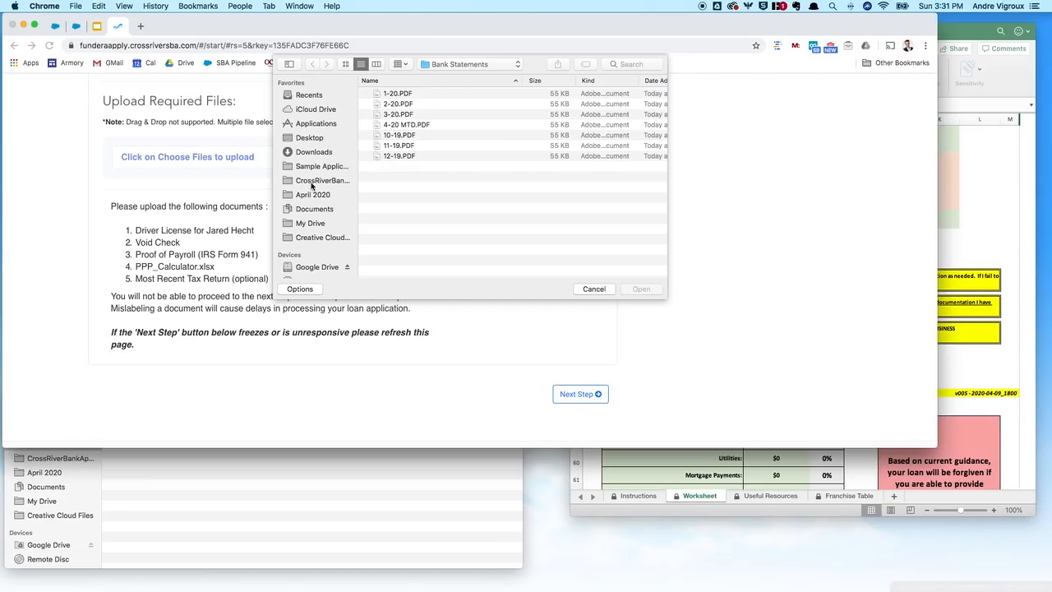
left_click(322, 168)
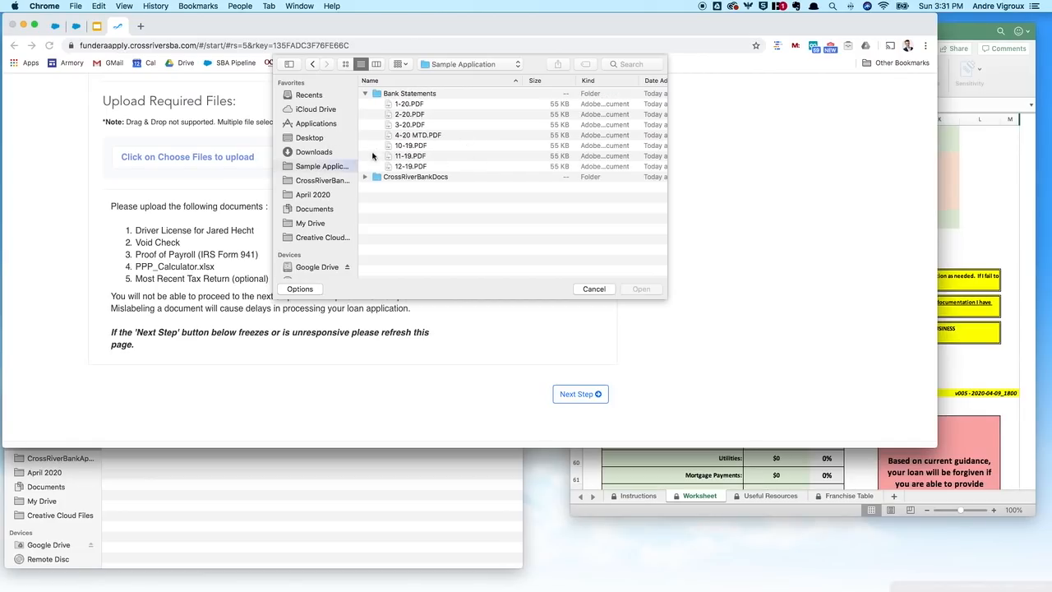
left_click(365, 94)
left_click(365, 104)
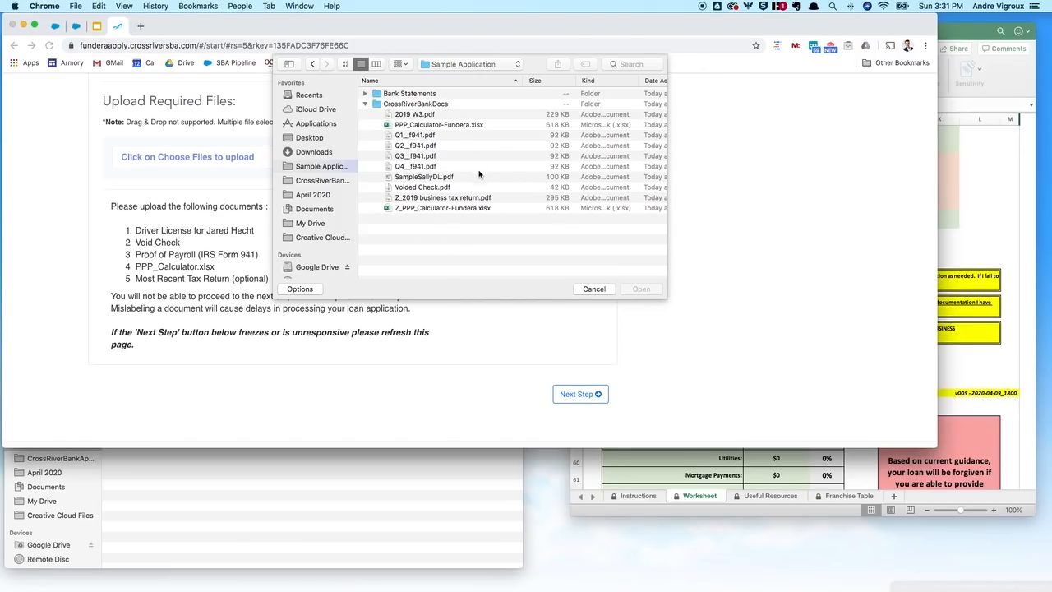
left_click(450, 177)
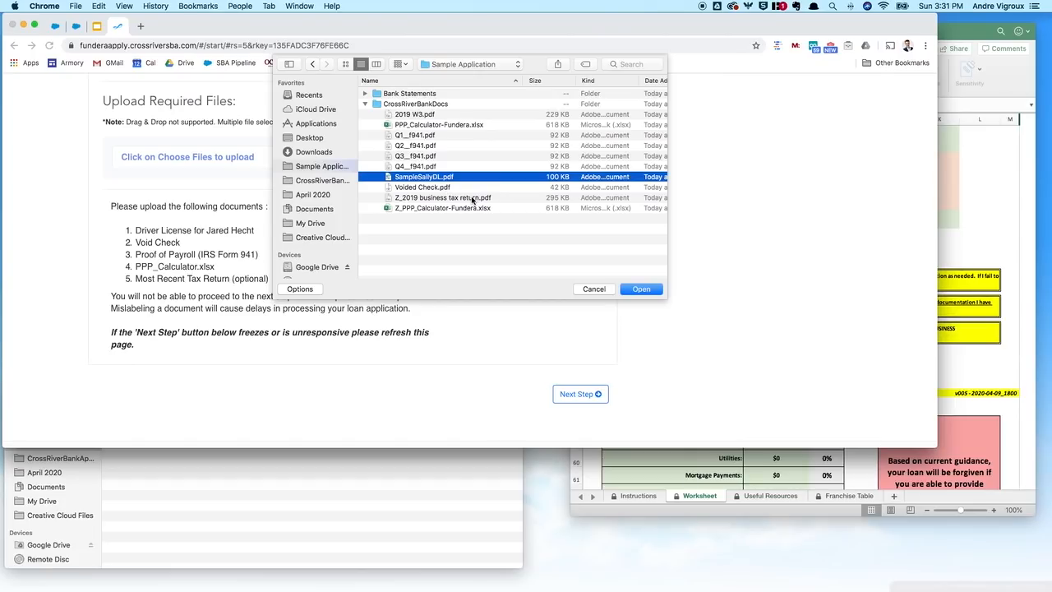
left_click(452, 189, "shift")
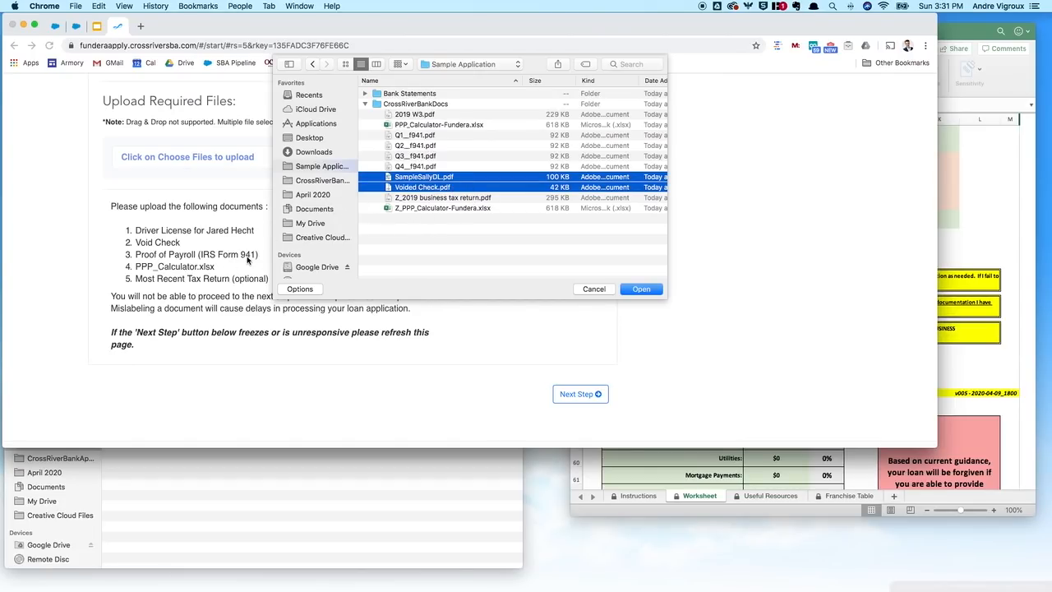
Step: Add the Q1–Q4 Form 941s, 2019 W3.pdf, PPP_Calculator-Fundera.xlsx and the 2019 tax return, and attach them
left_click(416, 134, "super")
left_click(415, 145, "super")
left_click(415, 156, "super")
left_click(422, 166, "super")
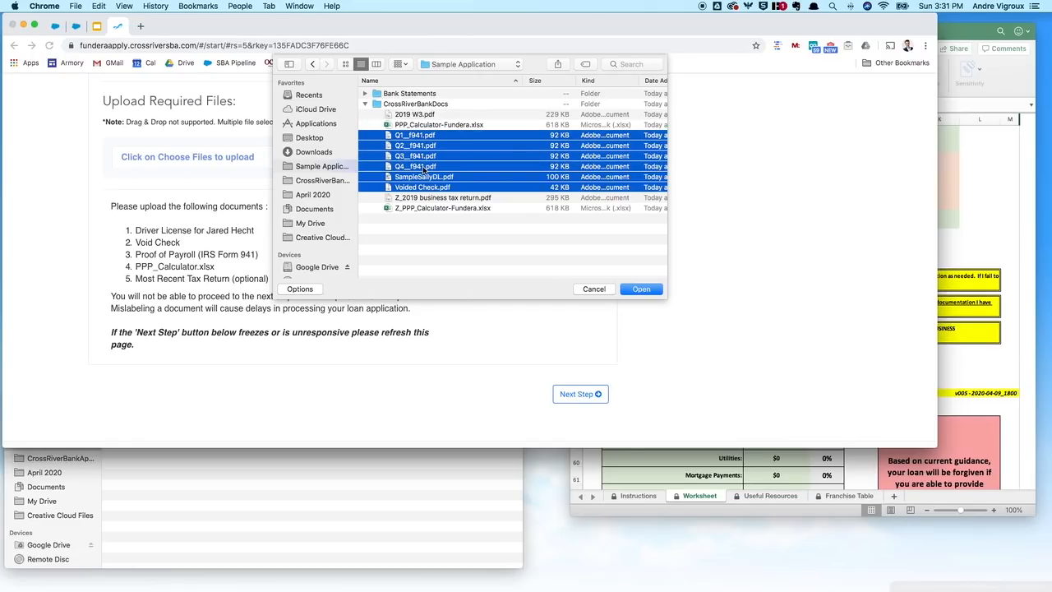
left_click(411, 115, "super")
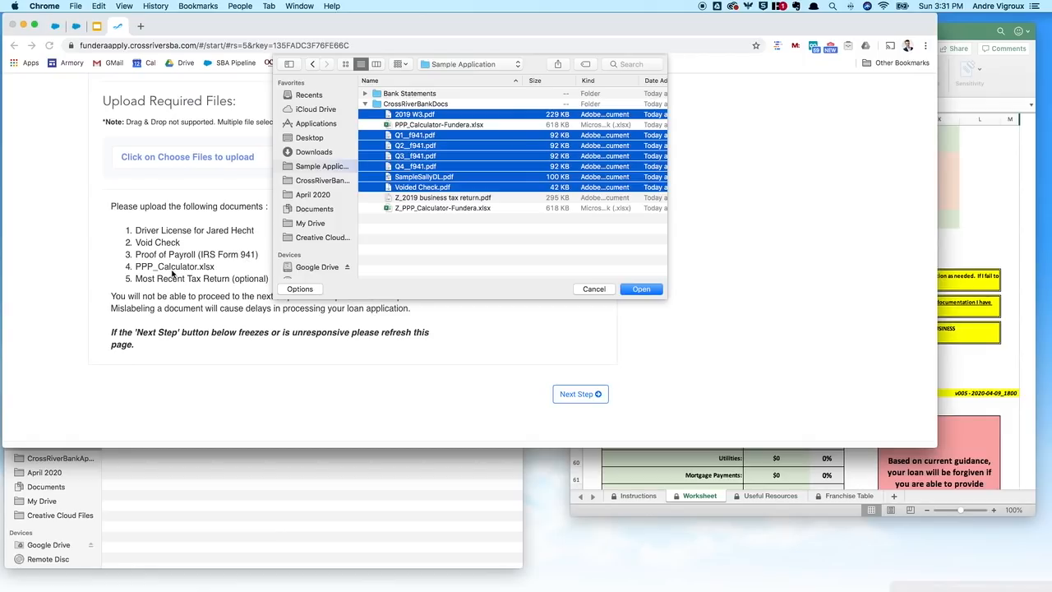
left_click(429, 126, "super")
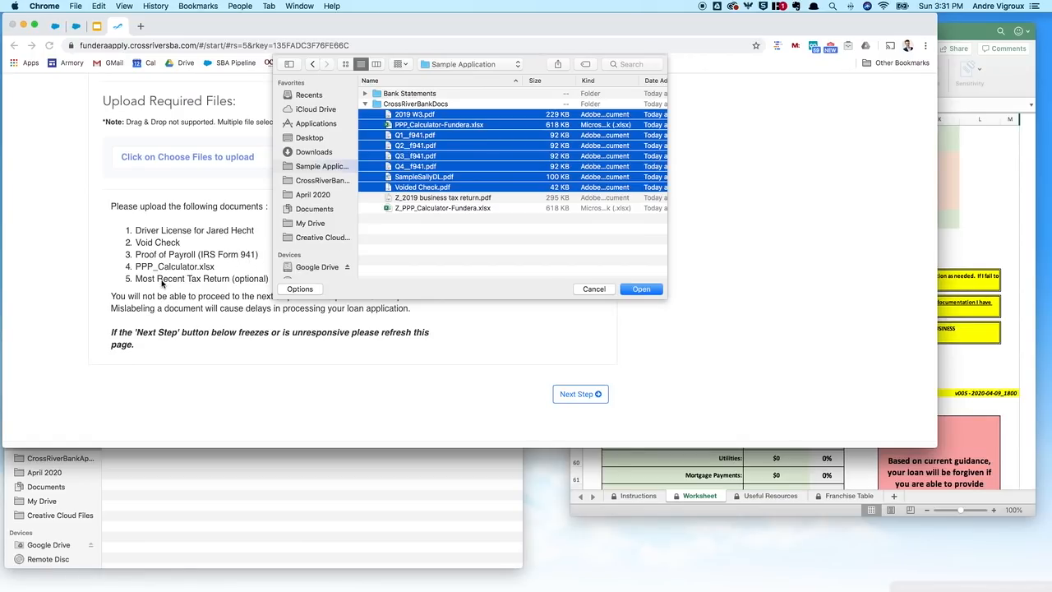
left_click(456, 200, "super")
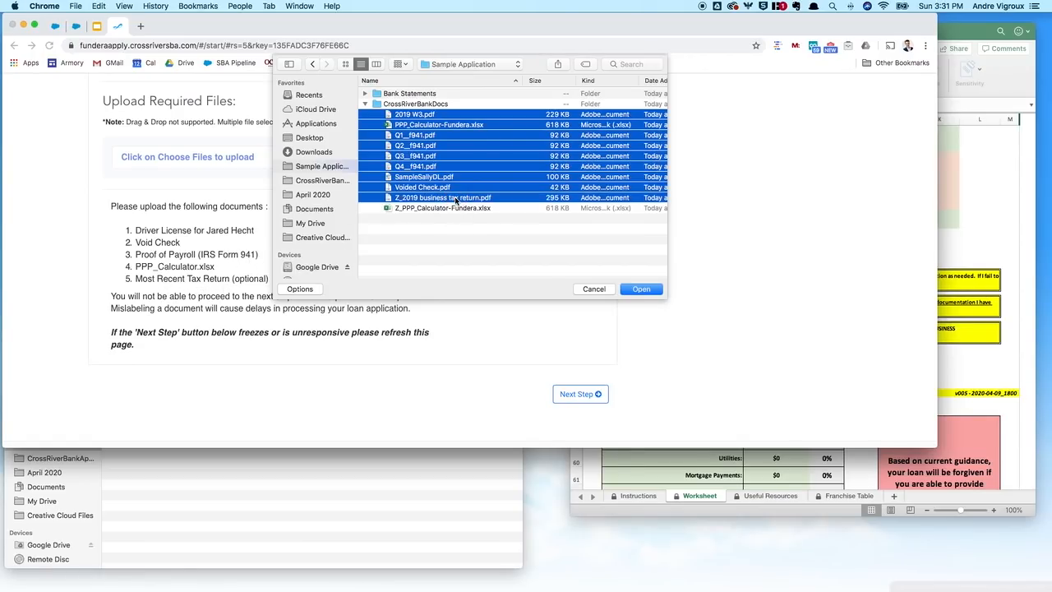
left_click(646, 290)
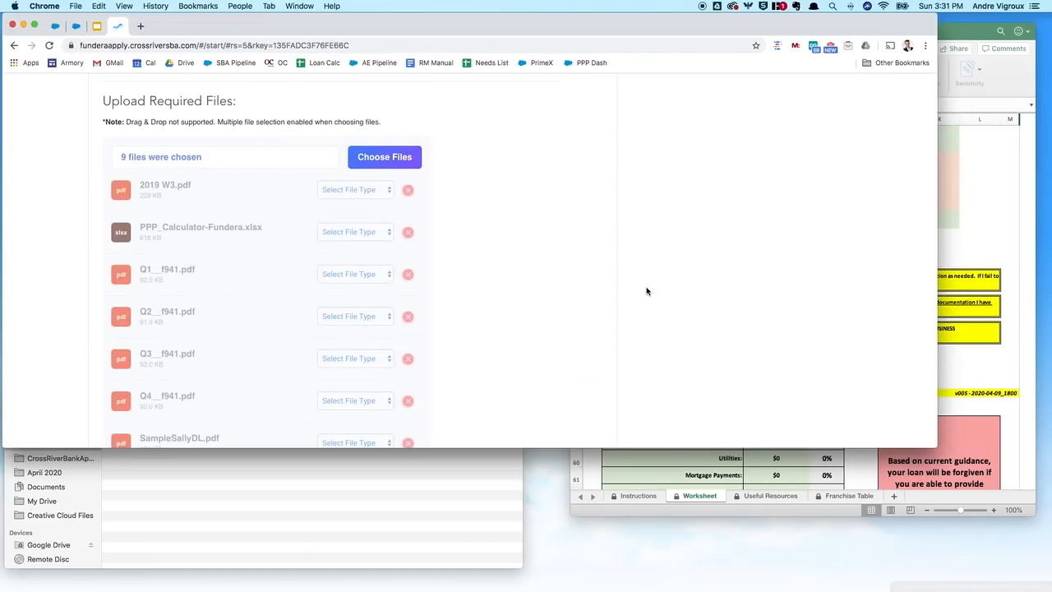
Step: Tag 2019 W3.pdf as Proof of Payroll and the calculator workbook as PPP_Calculator.xlsx
scroll(459, 244, "down", 2)
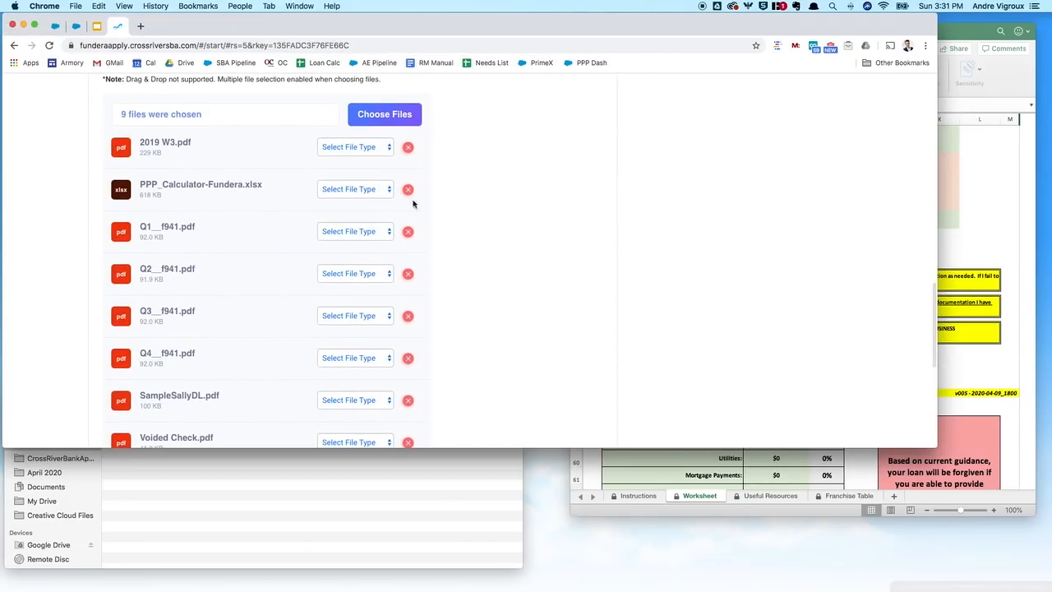
left_click(366, 148)
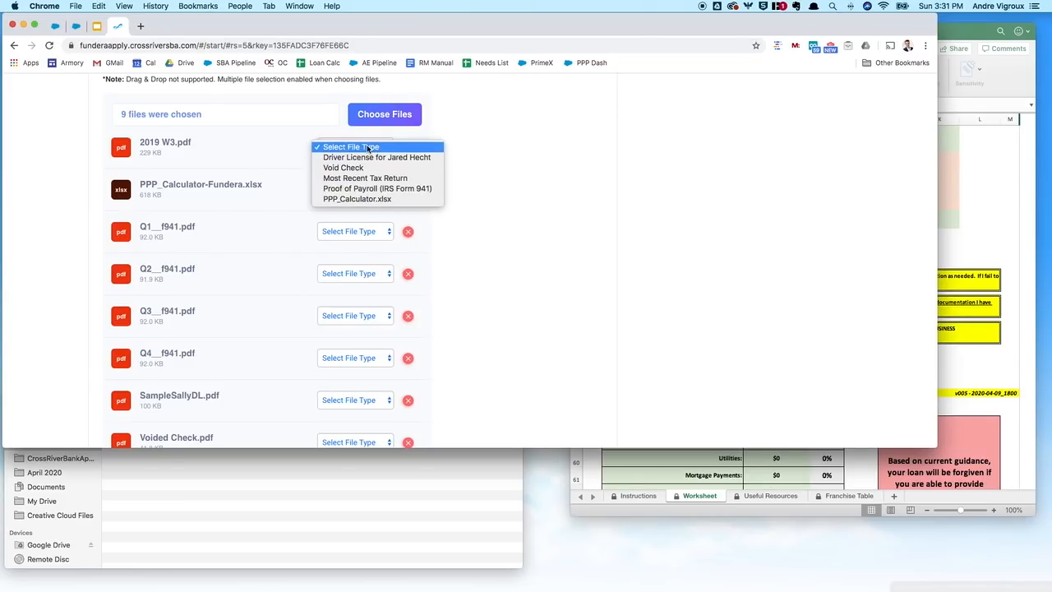
left_click(366, 188)
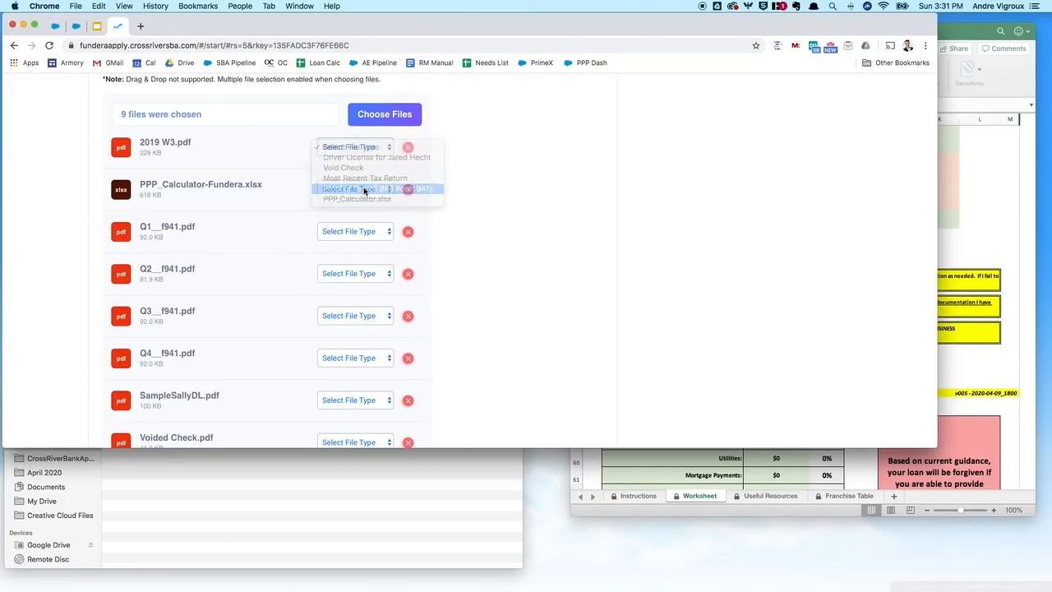
scroll(481, 176, "down", 3)
left_click(347, 144)
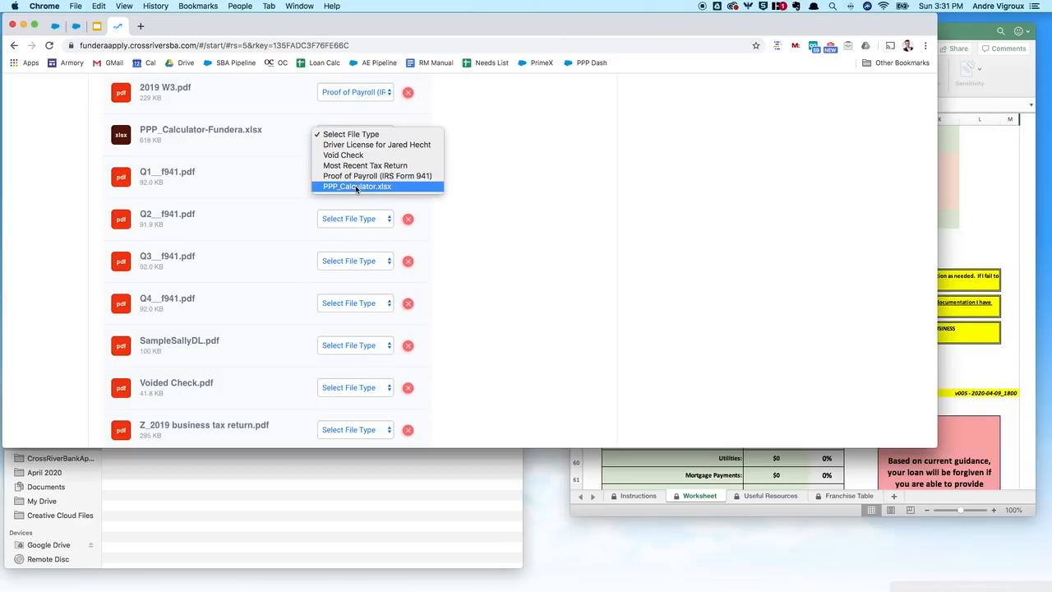
left_click(356, 185)
scroll(410, 151, "down", 3)
Step: Tag the Q1, Q2, Q3 and Q4 Form 941 files as Proof of Payroll
left_click(366, 131)
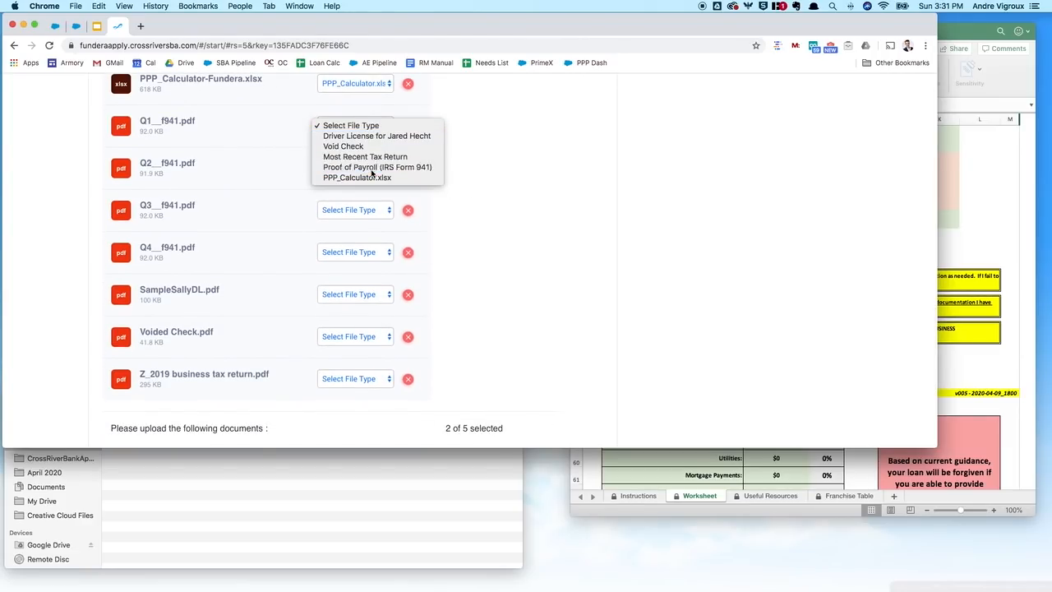
left_click(365, 167)
left_click(365, 168)
left_click(366, 209)
left_click(362, 209)
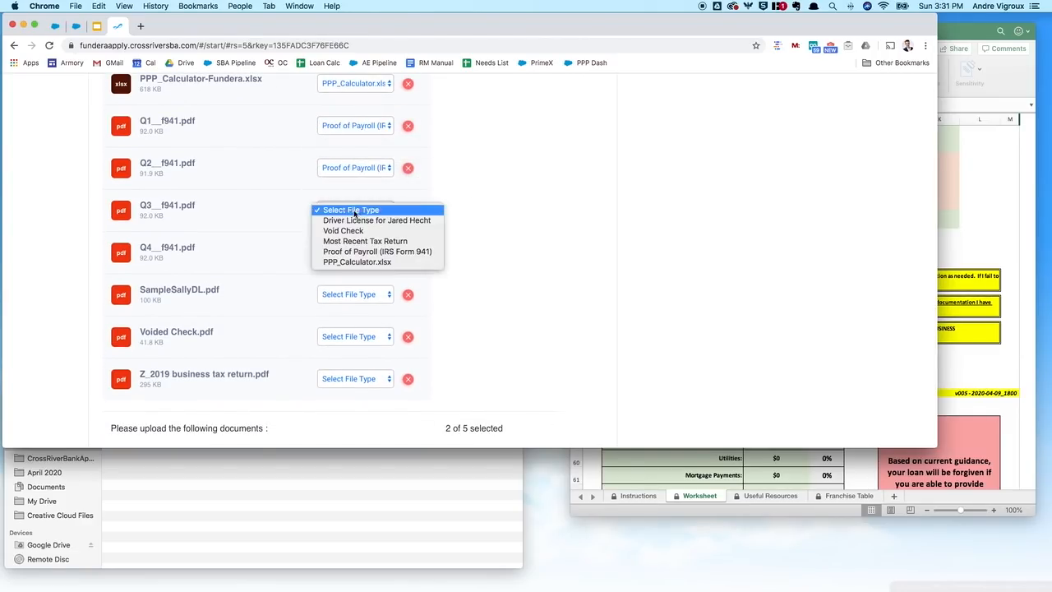
left_click(358, 254)
left_click(358, 254)
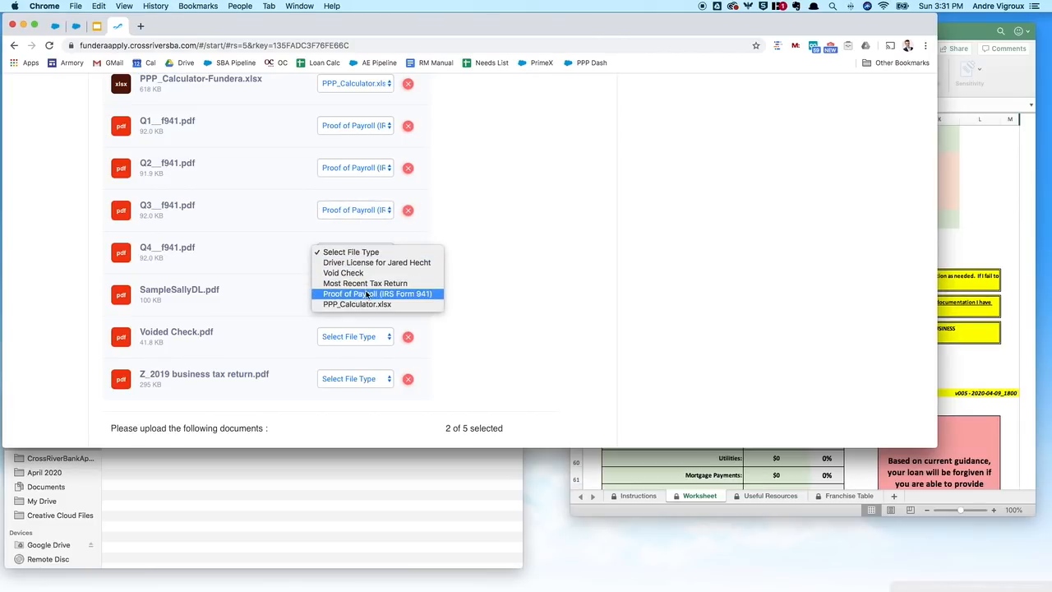
left_click(367, 294)
Step: Tag SampleSallyDL.pdf as Driver License, Voided Check.pdf as Void Check, and the tax return as Most Recent Tax Return
scroll(483, 285, "down", 2)
left_click(352, 237)
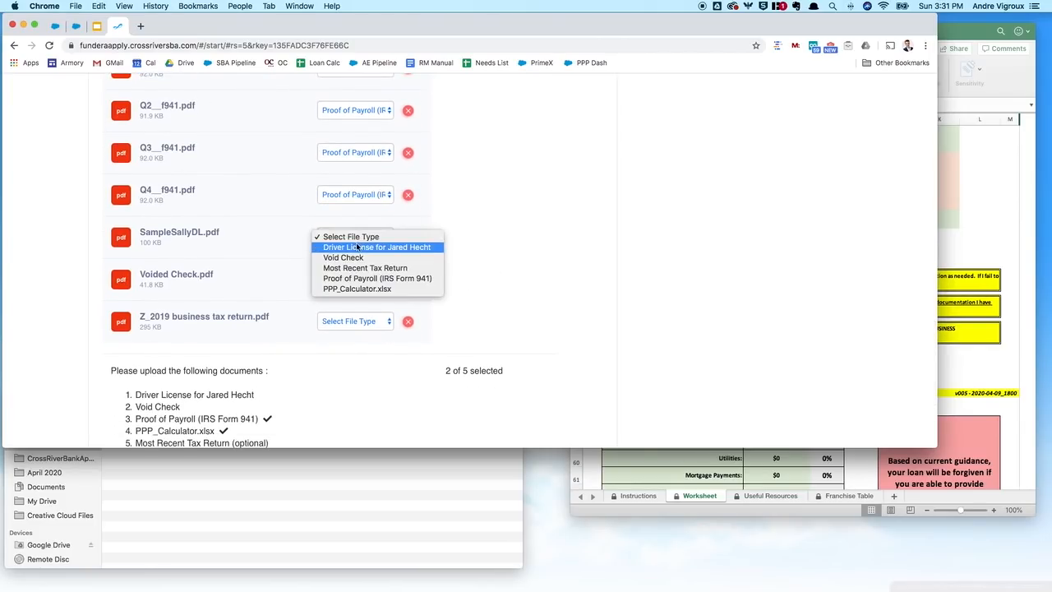
left_click(369, 247)
left_click(355, 279)
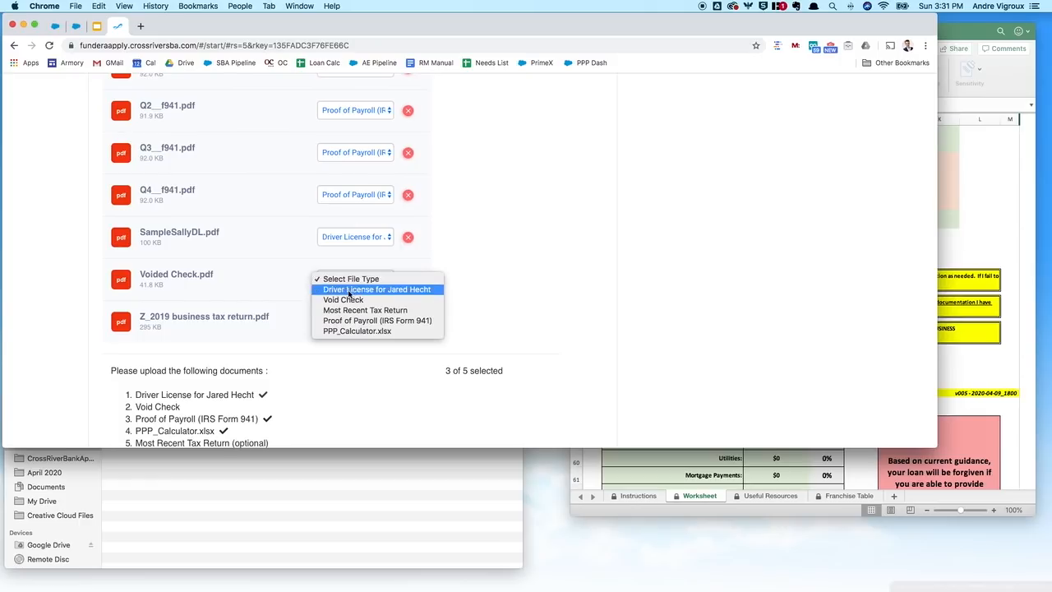
left_click(361, 300)
left_click(380, 327)
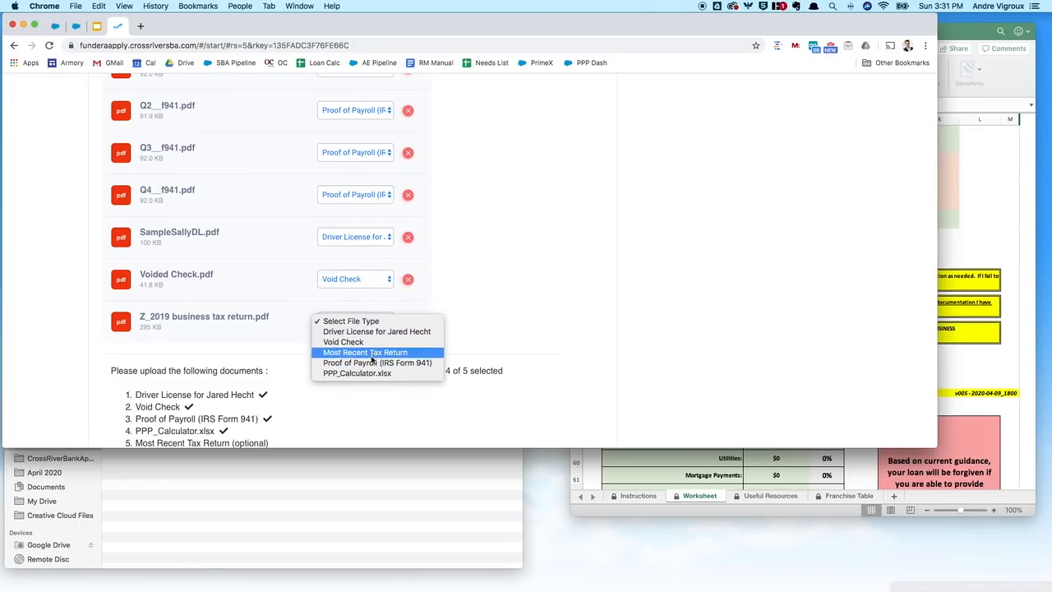
left_click(360, 351)
scroll(482, 321, "down", 5)
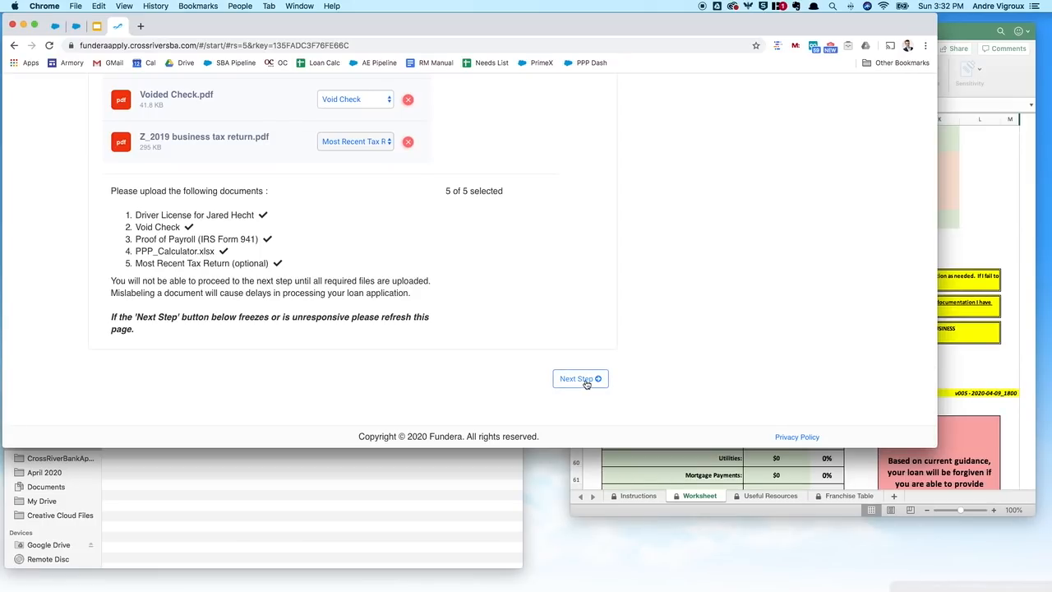
Step: Upload the tagged files and reach the Application Complete page promising a PPP decision within 72 hours
left_click(594, 380)
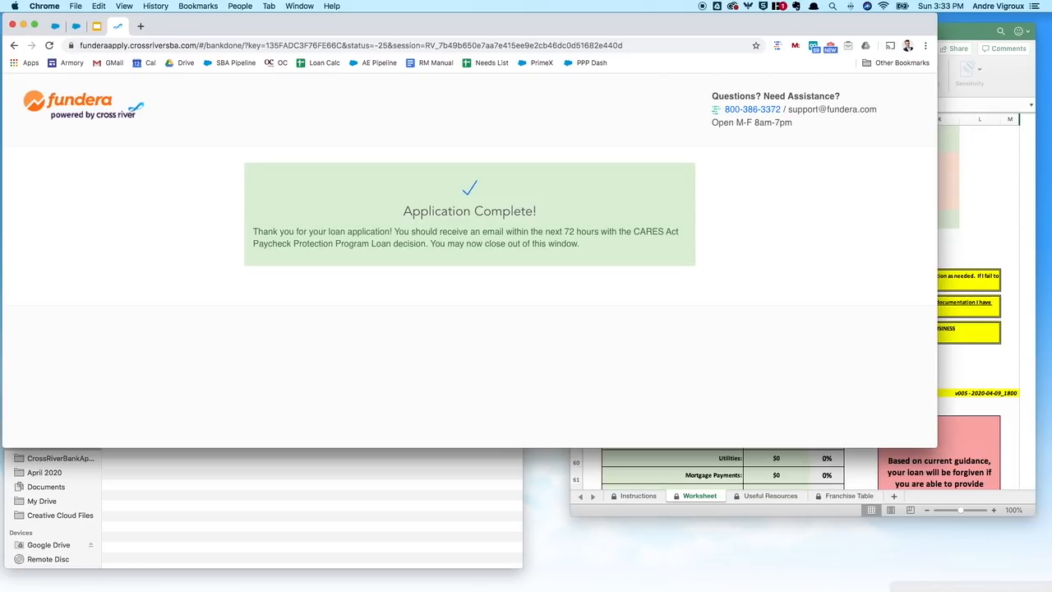
key("super+Tab")
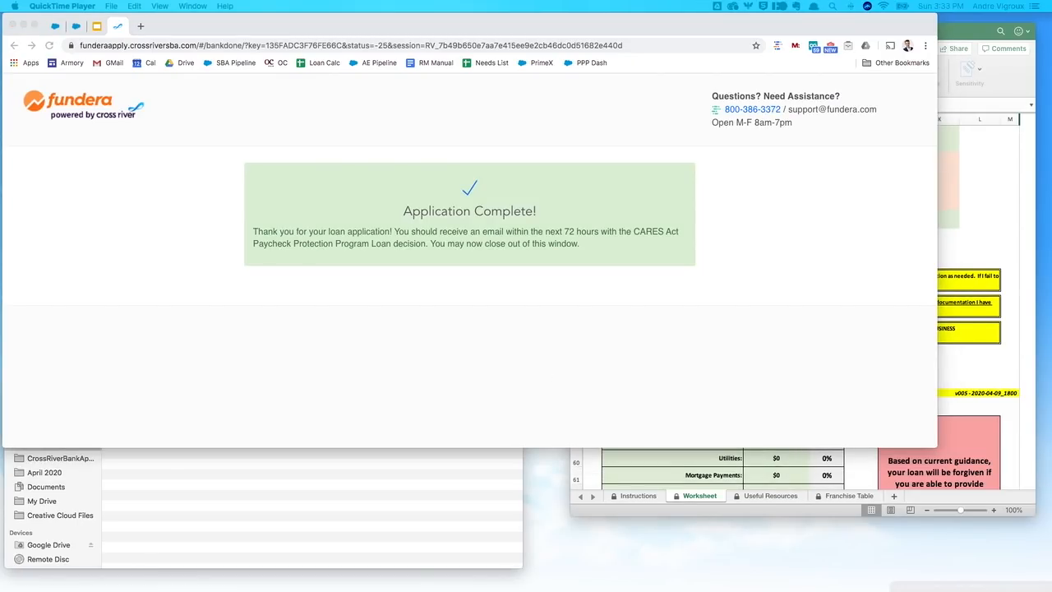